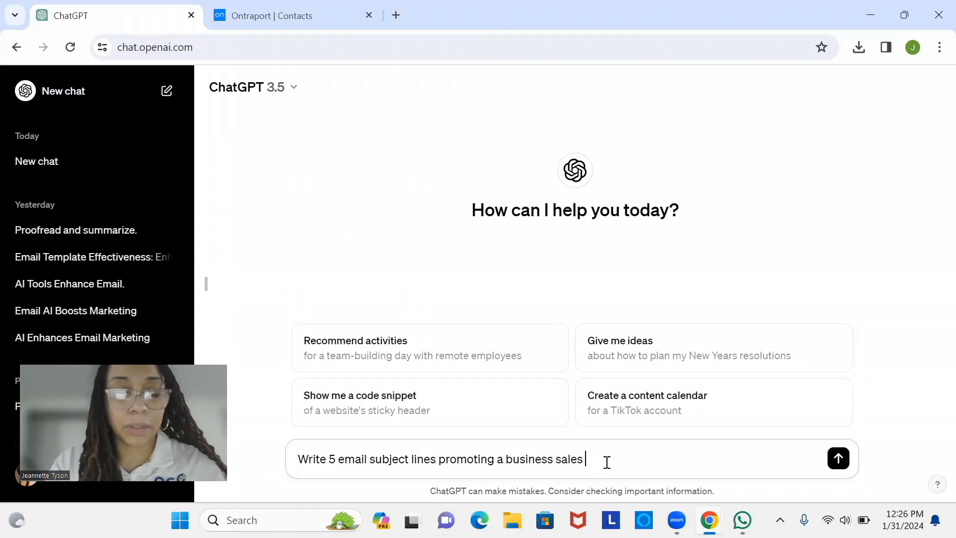
Continue the prompt so it requests 5 email subject lines promoting a business sales masterclass that will focus on paid social media ads.
{"action": "type", "text": "mas"}
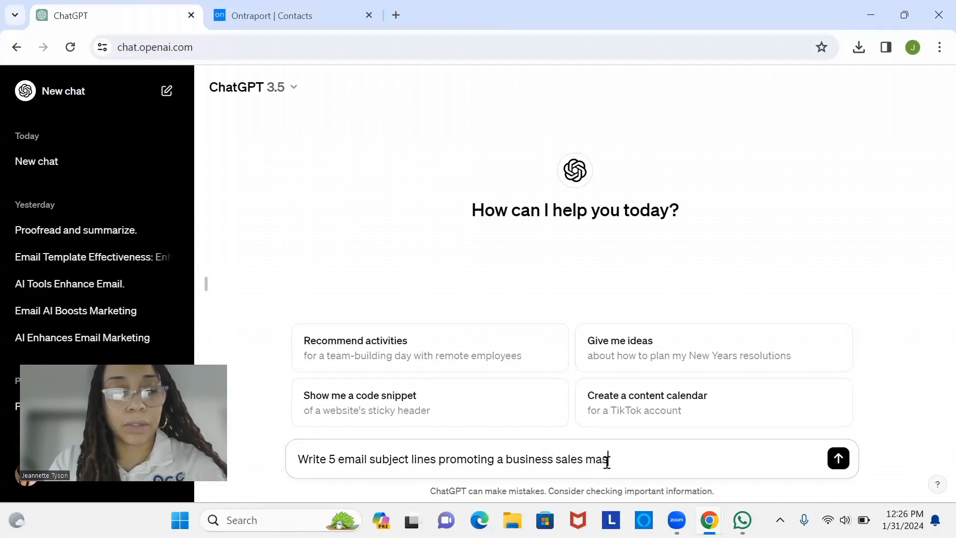
{"action": "type", "text": "terclass "}
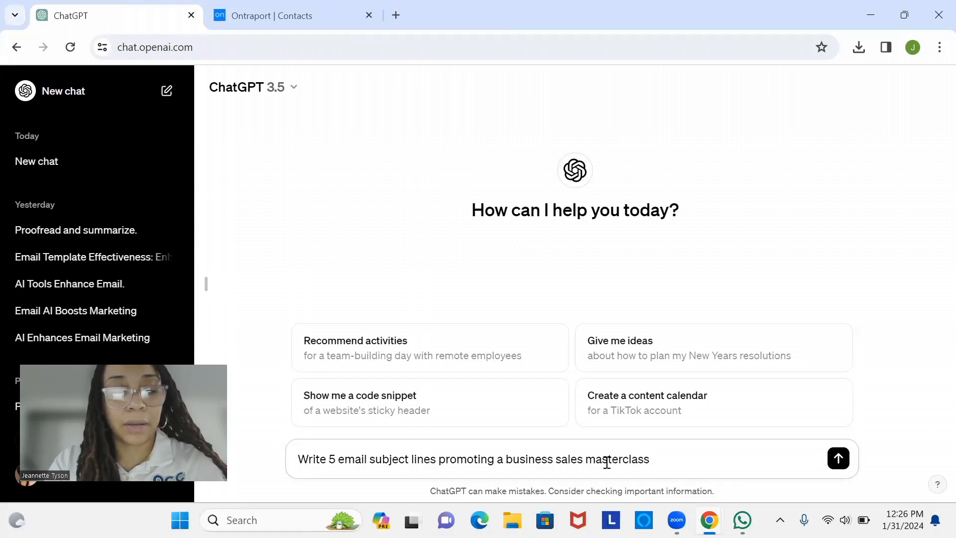
{"action": "type", "text": "that wi"}
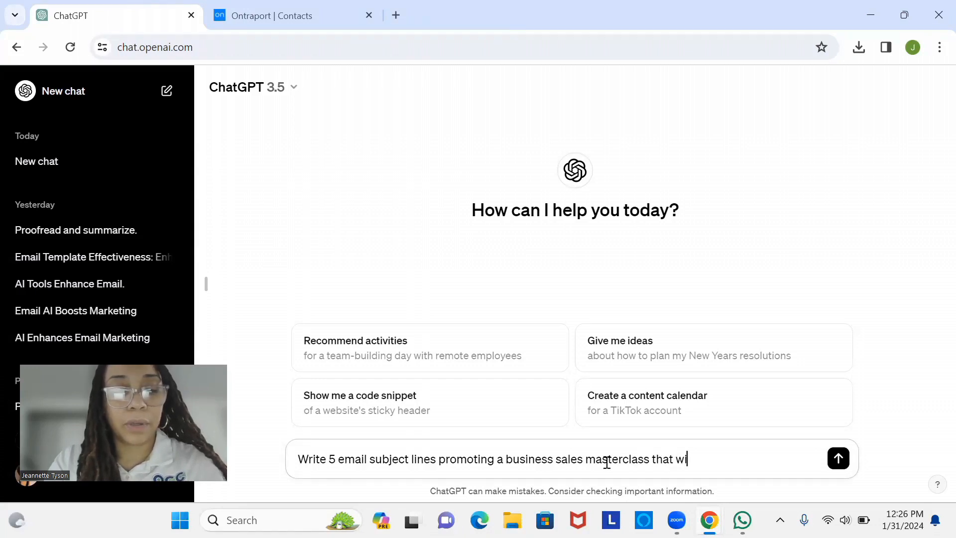
{"action": "type", "text": "ll focus on "}
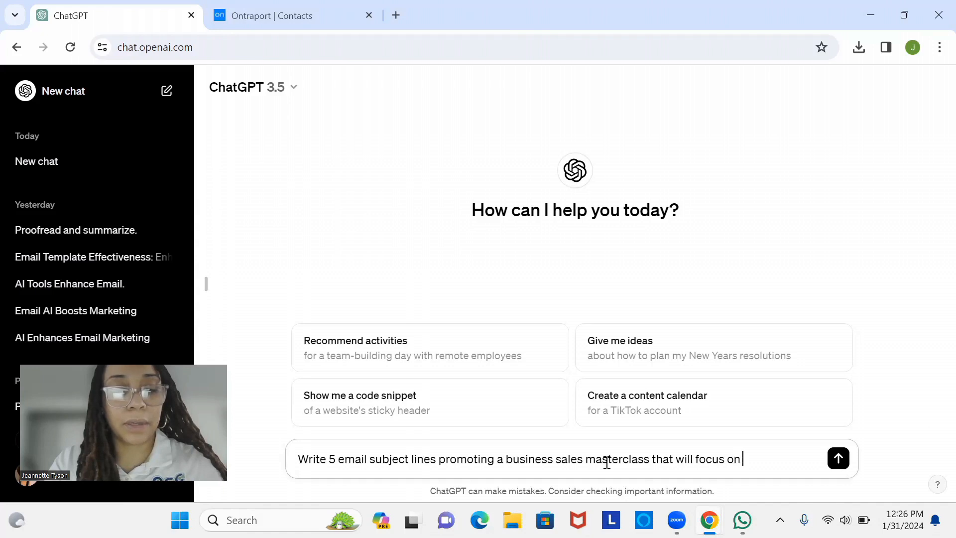
{"action": "type", "text": "paid "}
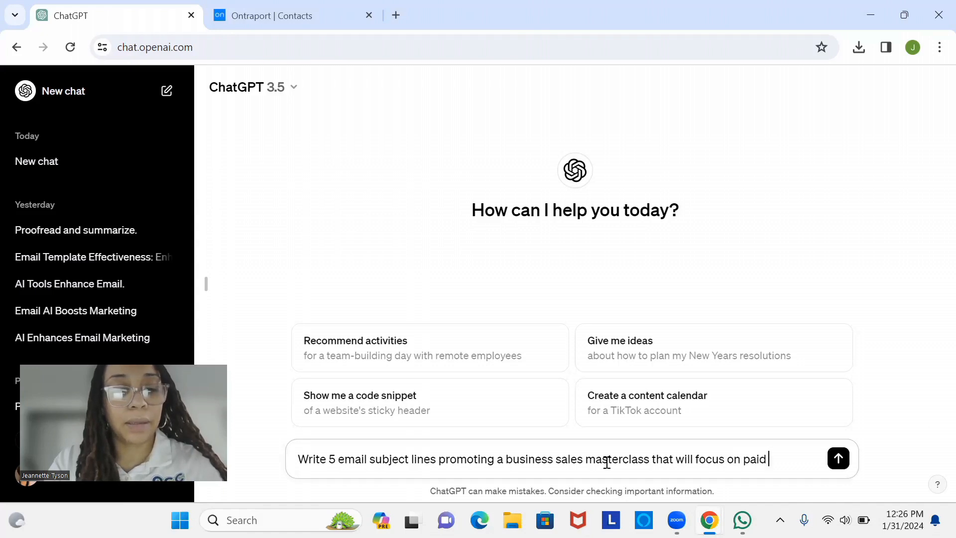
{"action": "type", "text": "social"}
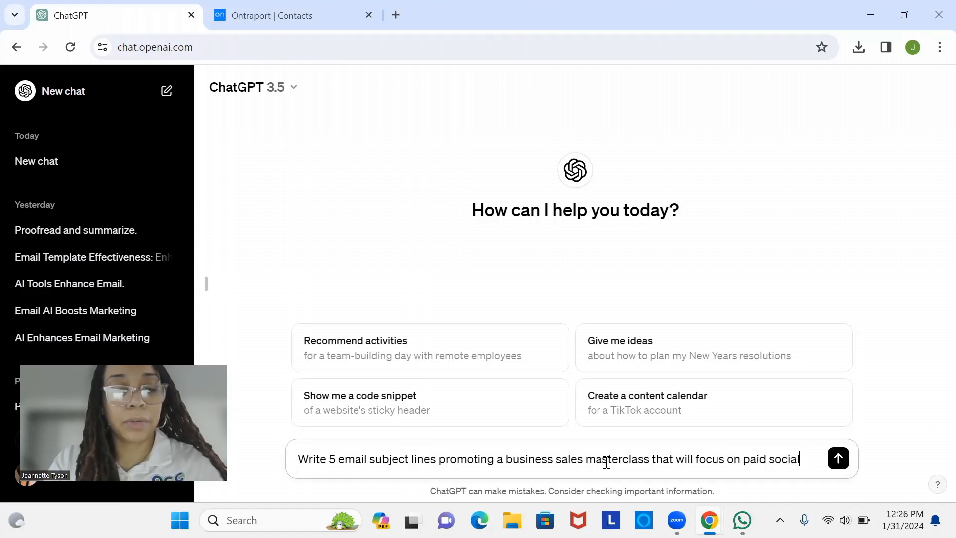
{"action": "type", "text": " media ad"}
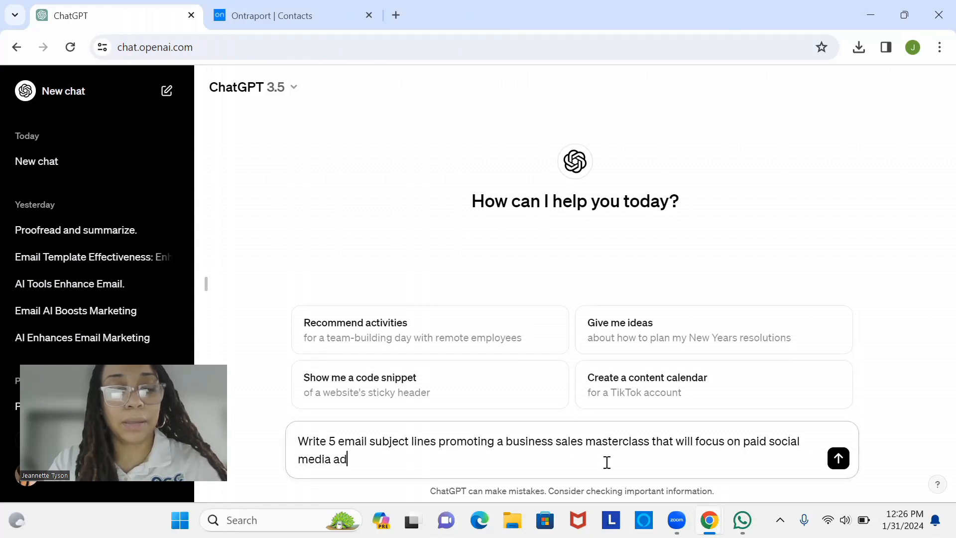
Add "Make it 10 words or less, use numbers, and create a sense of urgency" to the prompt and submit it.
{"action": "type", "text": "s, Make it"}
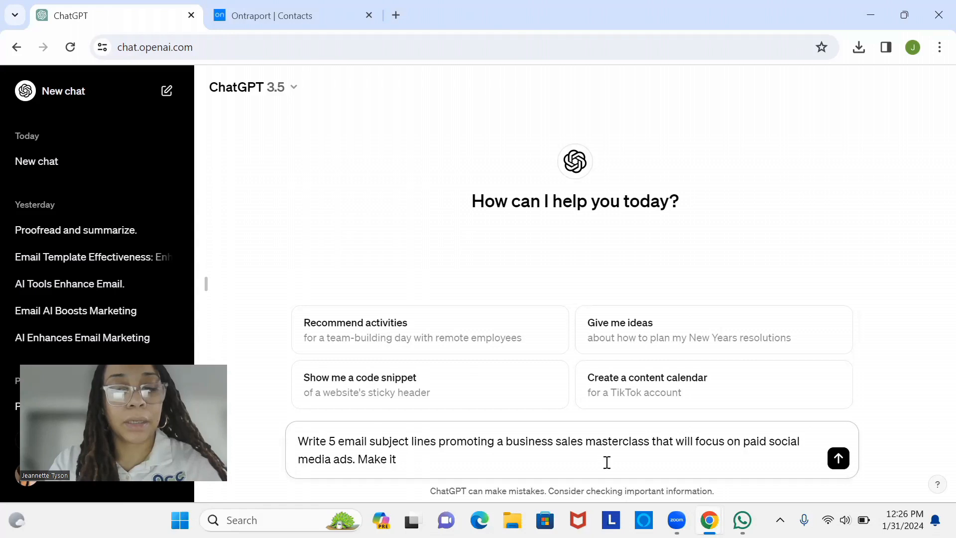
{"action": "type", "text": " 10 words"}
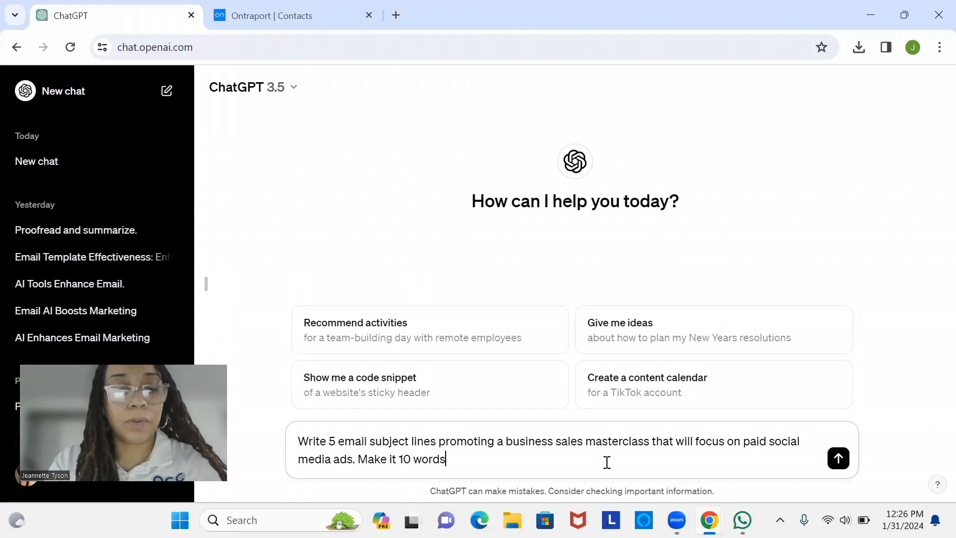
{"action": "type", "text": " or le"}
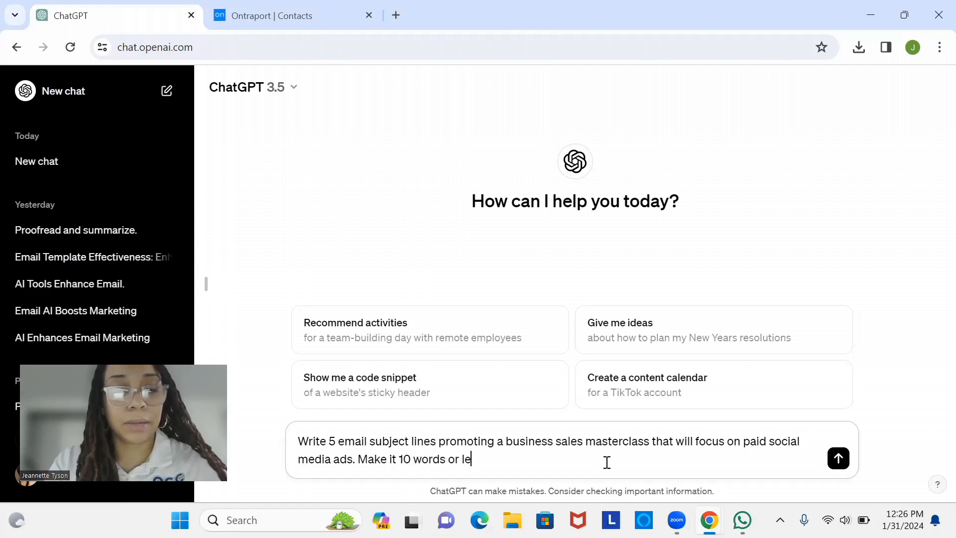
{"action": "type", "text": "ss, use "}
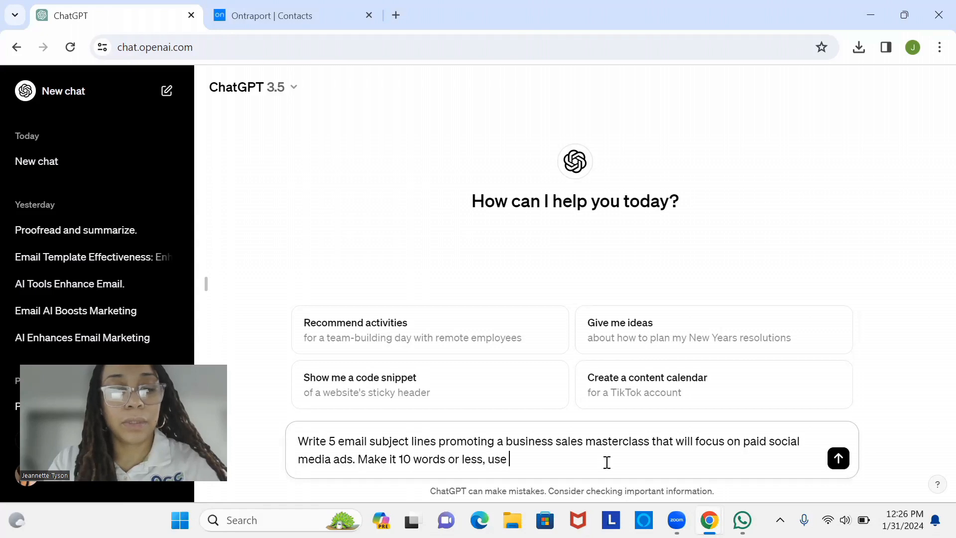
{"action": "type", "text": "numbers, an"}
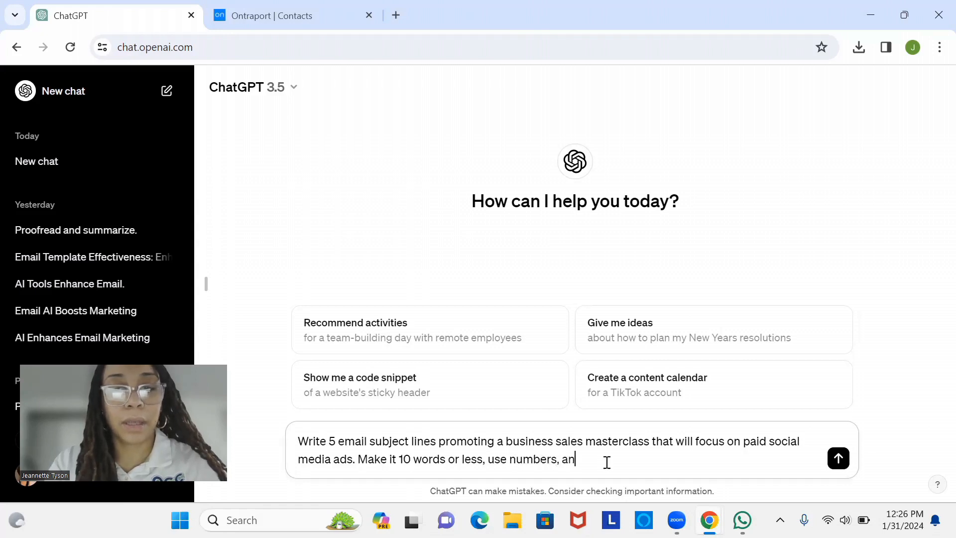
{"action": "type", "text": "d create a sense of "}
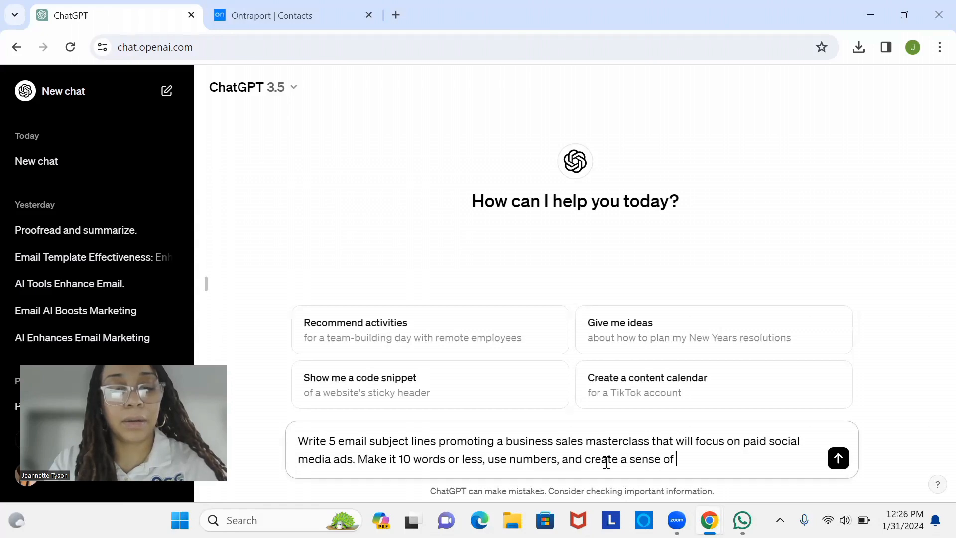
{"action": "type", "text": "urgency"}
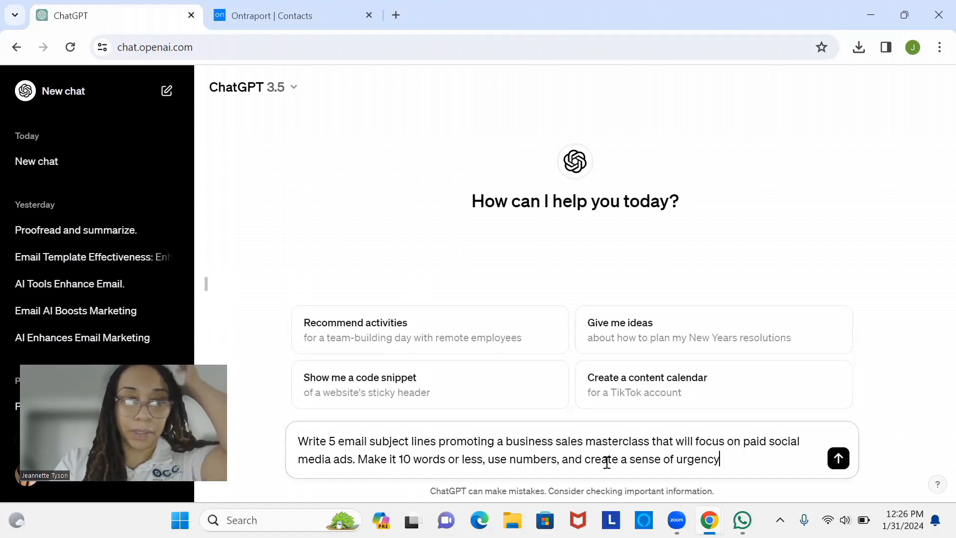
{"action": "key", "text": "Return"}
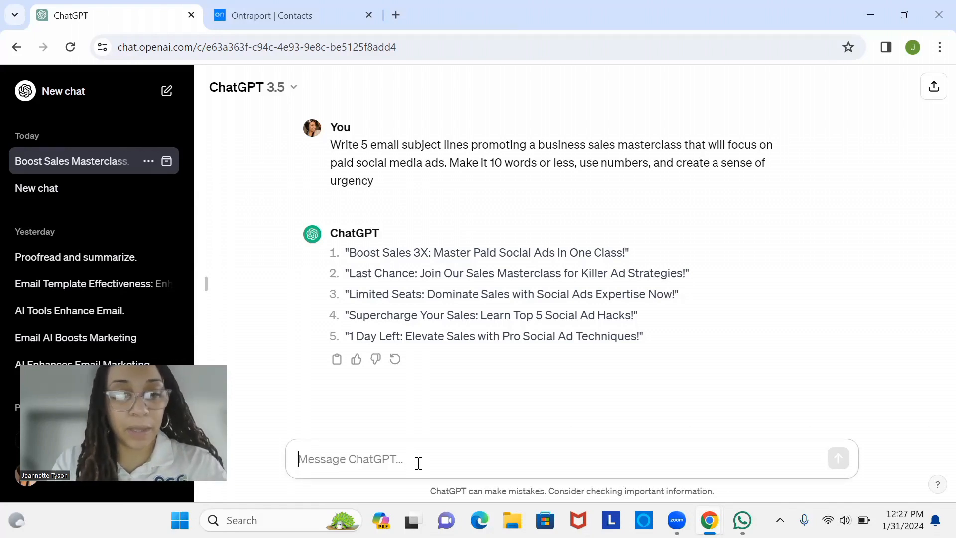
Send the follow-up prompt "write 5 more that build suspense and create a fear of missing out".
{"action": "type", "text": "wri"}
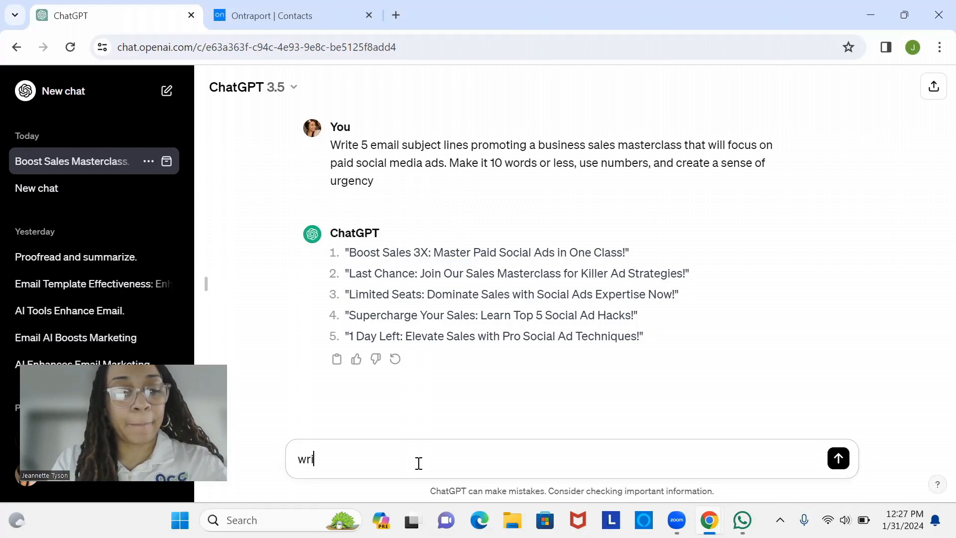
{"action": "type", "text": "te 5 m"}
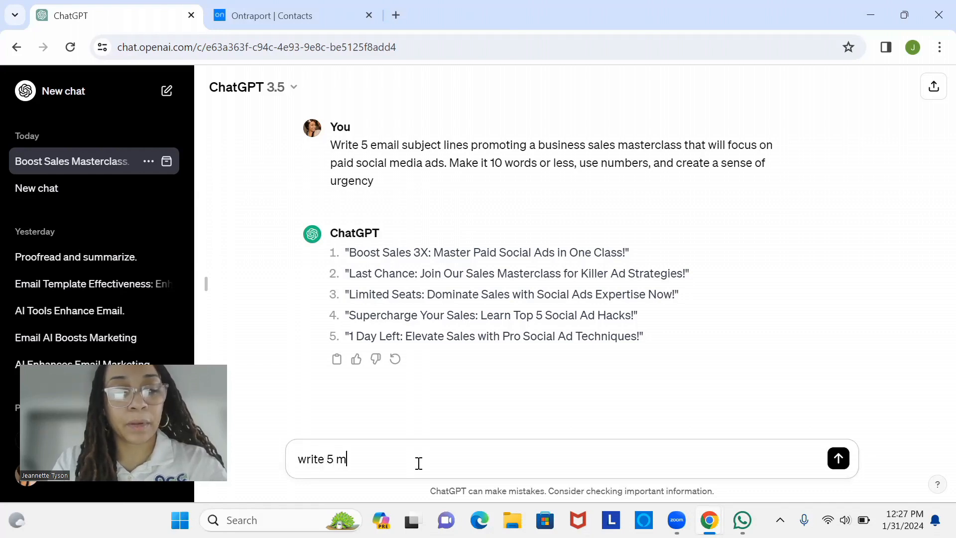
{"action": "type", "text": "ore that builds suspence and"}
{"action": "left_click", "coordinate": [464, 459]}
{"action": "key", "text": "BackSpace"}
{"action": "type", "text": "se and create a"}
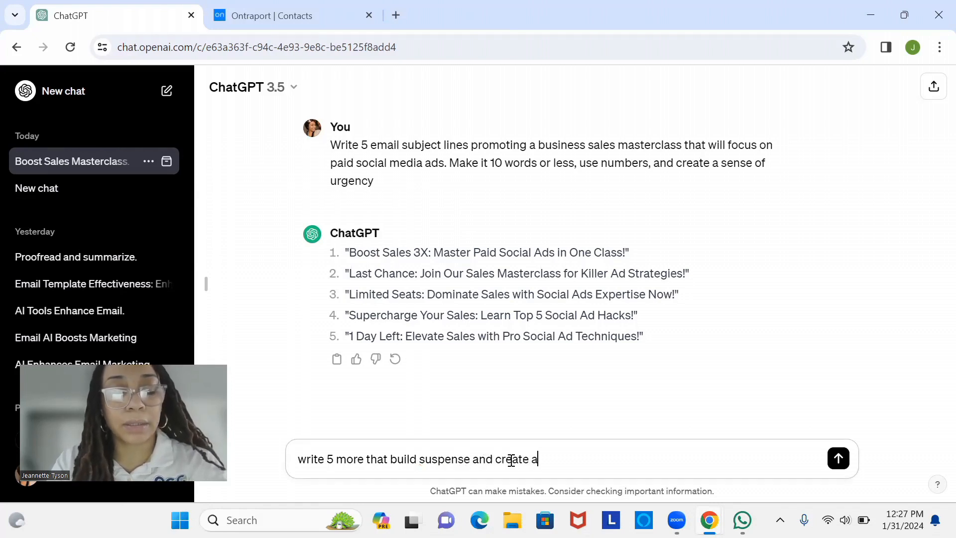
{"action": "type", "text": " fear of missing out"}
{"action": "key", "text": "Return"}
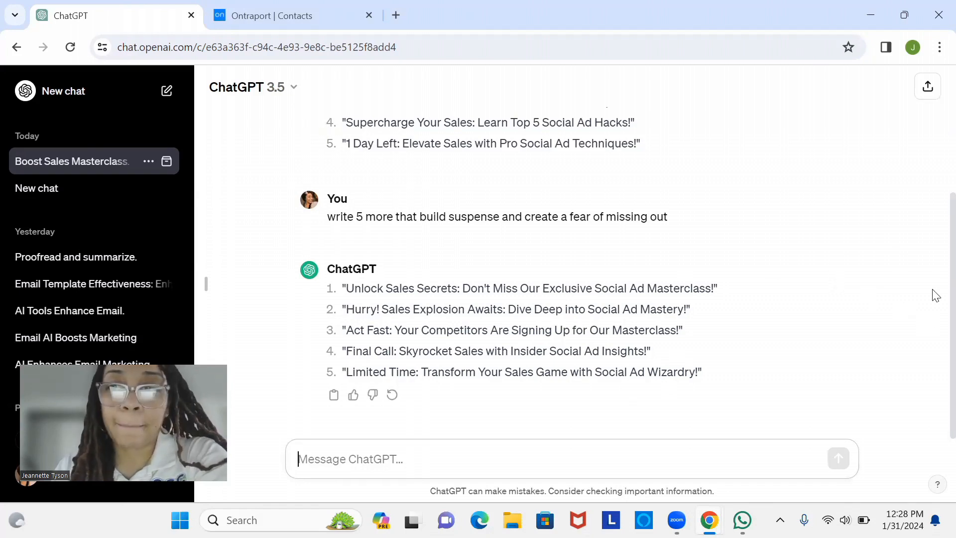
Review and compare the two sets of generated email subject lines in the conversation.
{"action": "scroll", "coordinate": [935, 271], "scroll_direction": "up", "scroll_amount": 1}
{"action": "scroll", "coordinate": [935, 259], "scroll_direction": "up", "scroll_amount": 1}
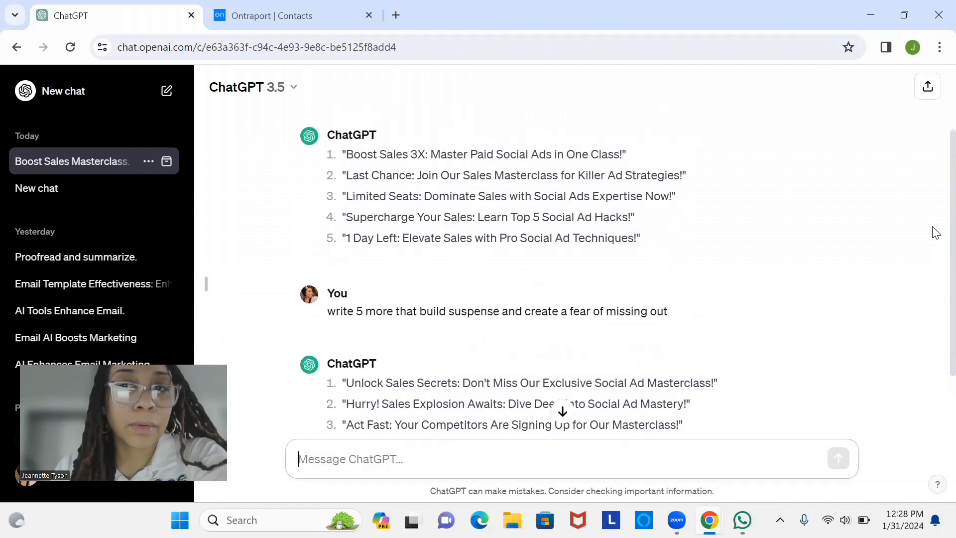
{"action": "scroll", "coordinate": [935, 244], "scroll_direction": "down", "scroll_amount": 1}
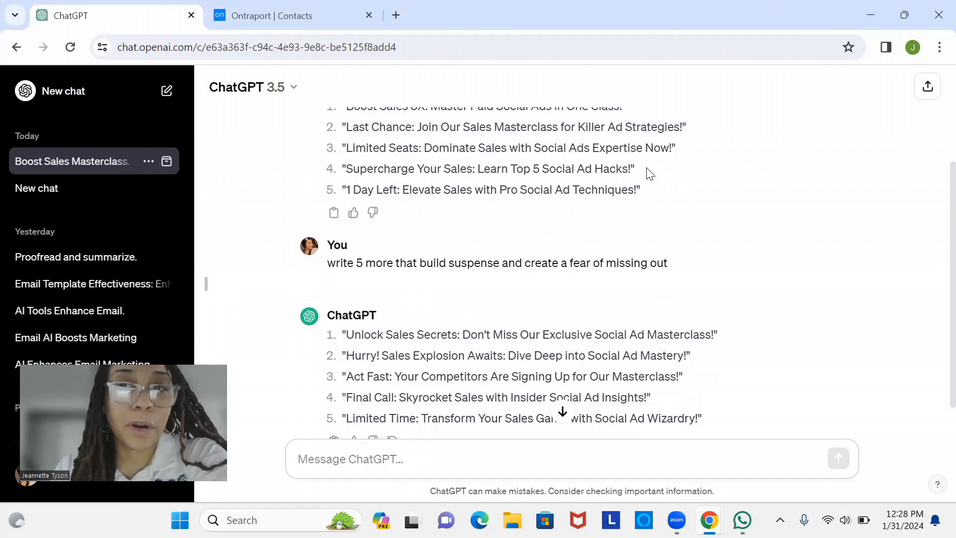
{"action": "scroll", "coordinate": [935, 299], "scroll_direction": "up", "scroll_amount": 1}
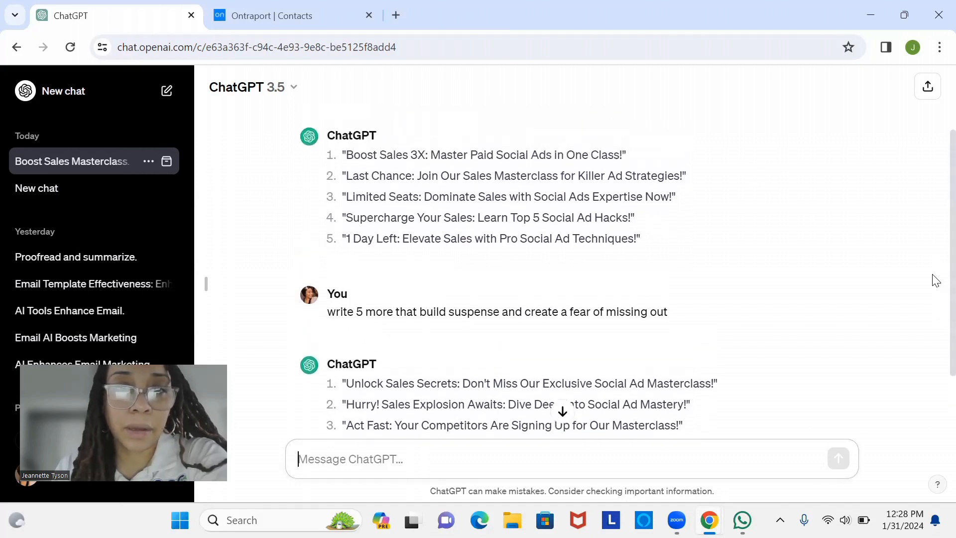
{"action": "scroll", "coordinate": [934, 288], "scroll_direction": "down", "scroll_amount": 1}
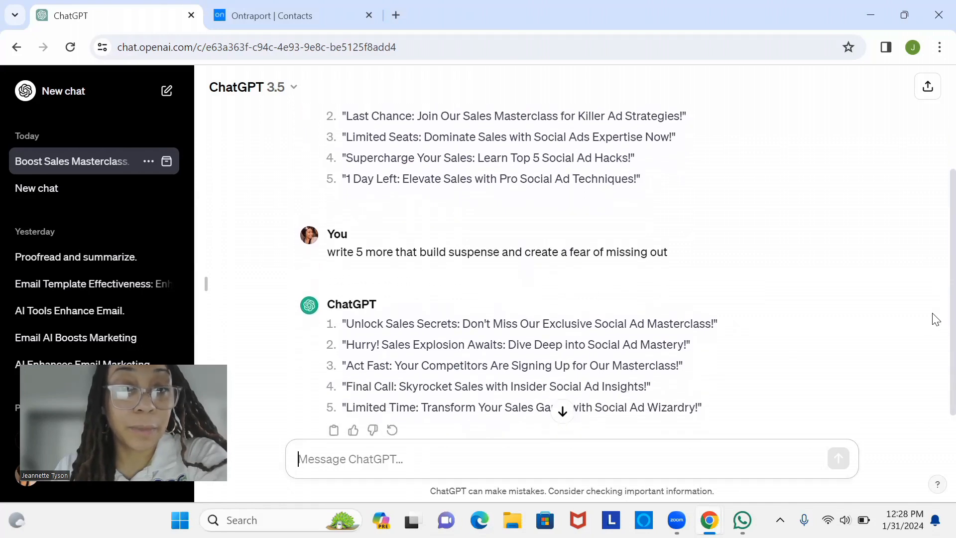
{"action": "scroll", "coordinate": [934, 314], "scroll_direction": "up", "scroll_amount": 1}
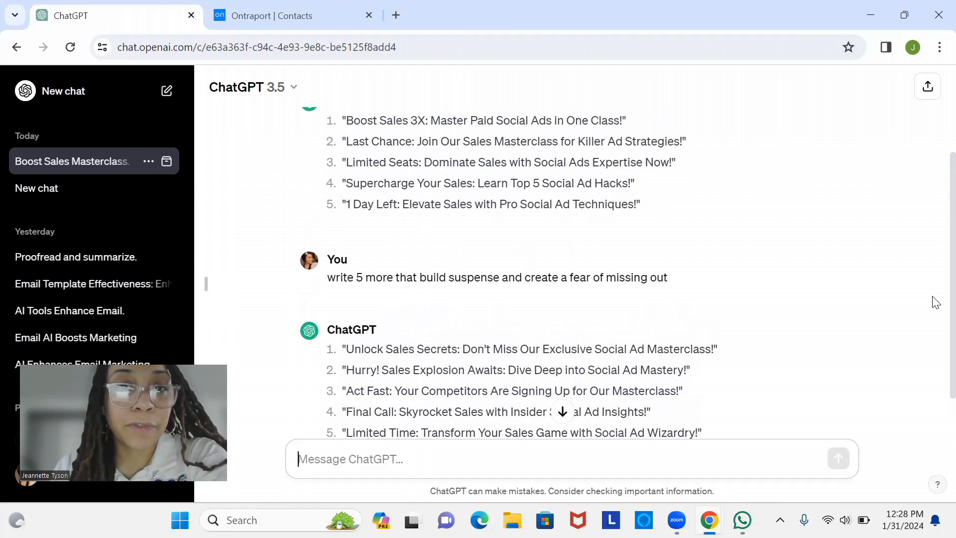
{"action": "scroll", "coordinate": [935, 301], "scroll_direction": "down", "scroll_amount": 1}
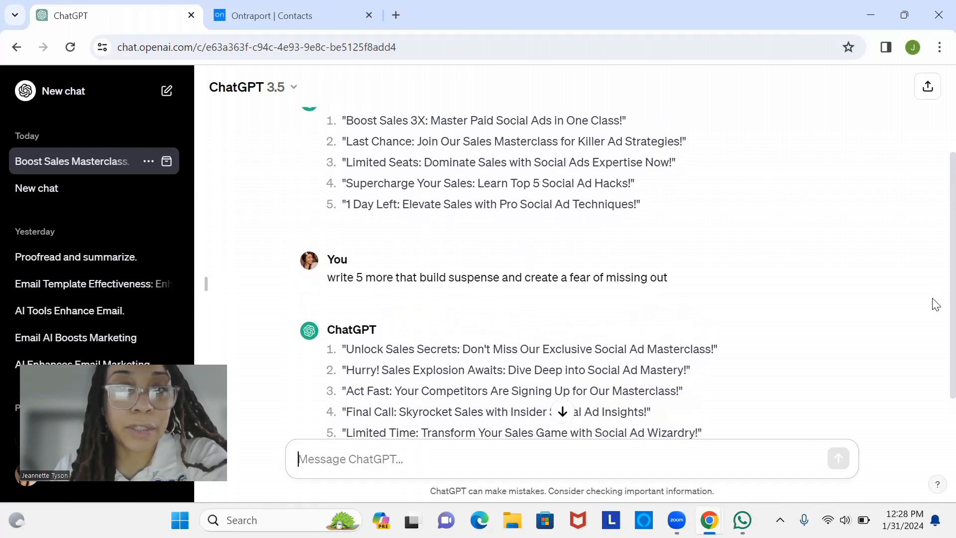
{"action": "left_click_drag", "start_coordinate": [933, 301], "coordinate": [933, 314]}
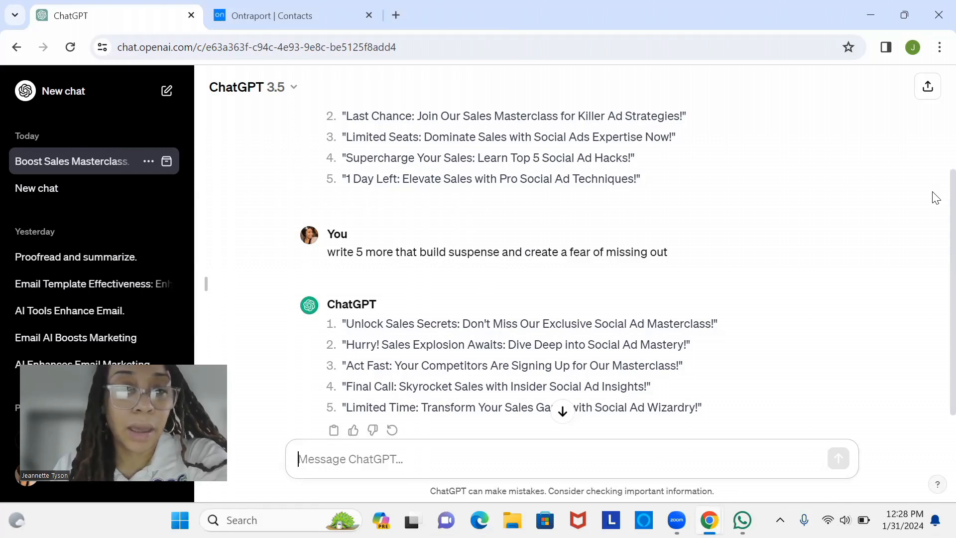
{"action": "scroll", "coordinate": [934, 198], "scroll_direction": "down", "scroll_amount": 1}
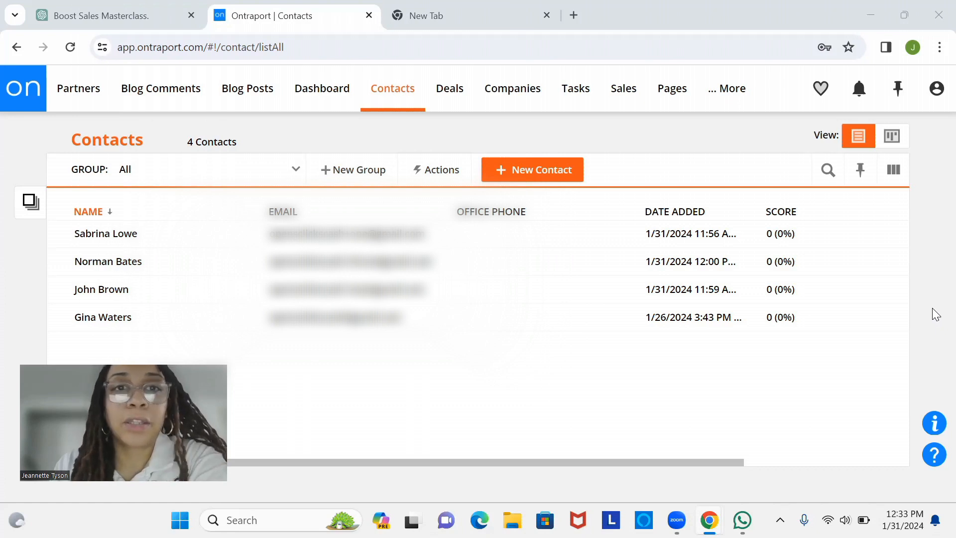
In Ontraport, open the contact messages and start a new Raw HTML Email message.
{"action": "mouse_move", "coordinate": [395, 101]}
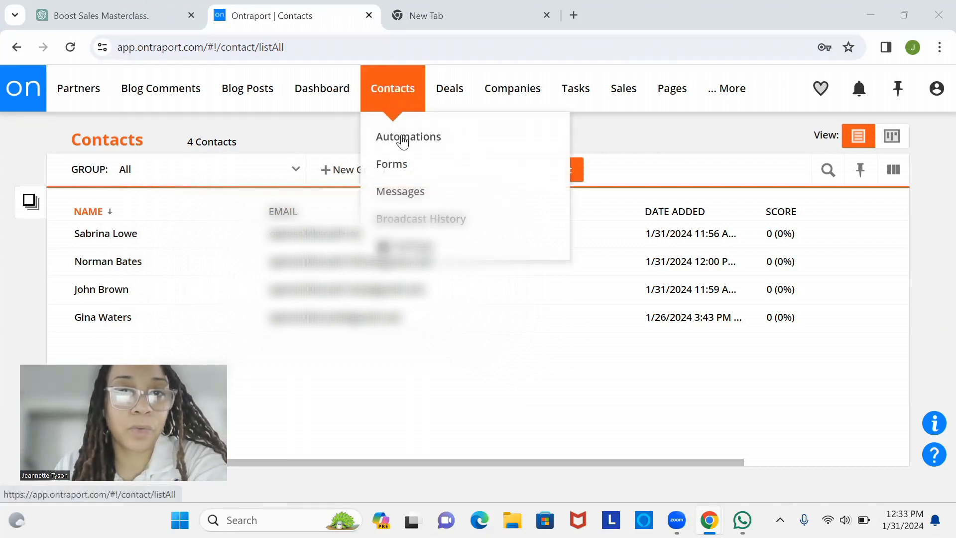
{"action": "left_click", "coordinate": [411, 196]}
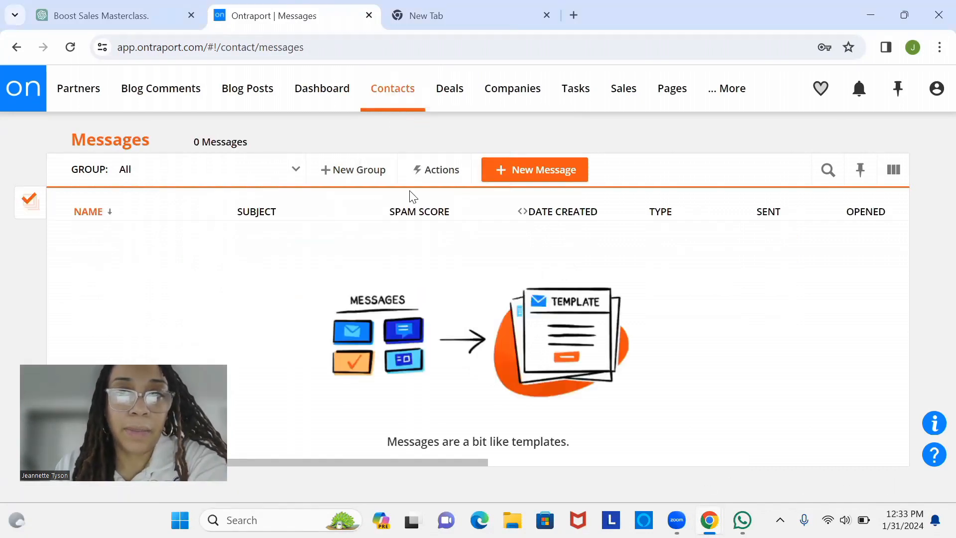
{"action": "left_click", "coordinate": [556, 176]}
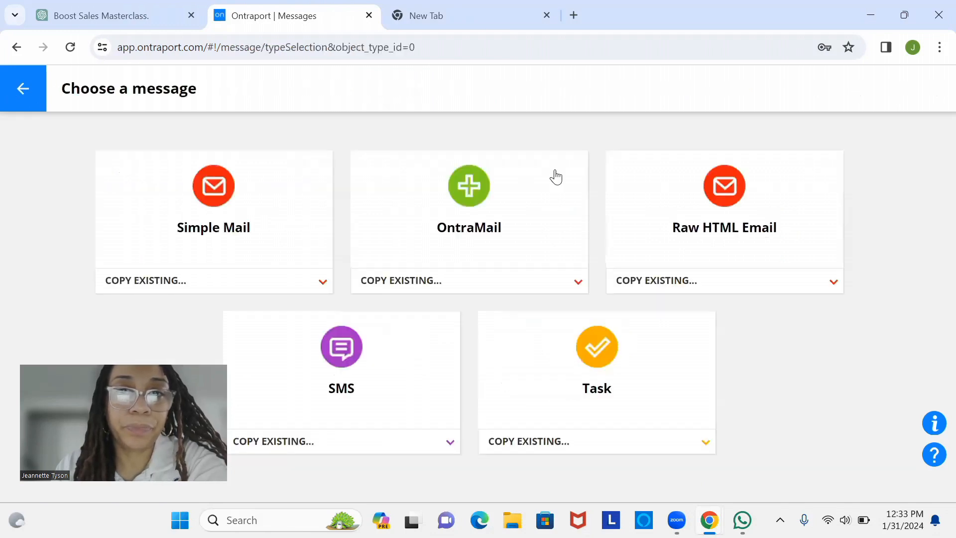
{"action": "left_click", "coordinate": [717, 238]}
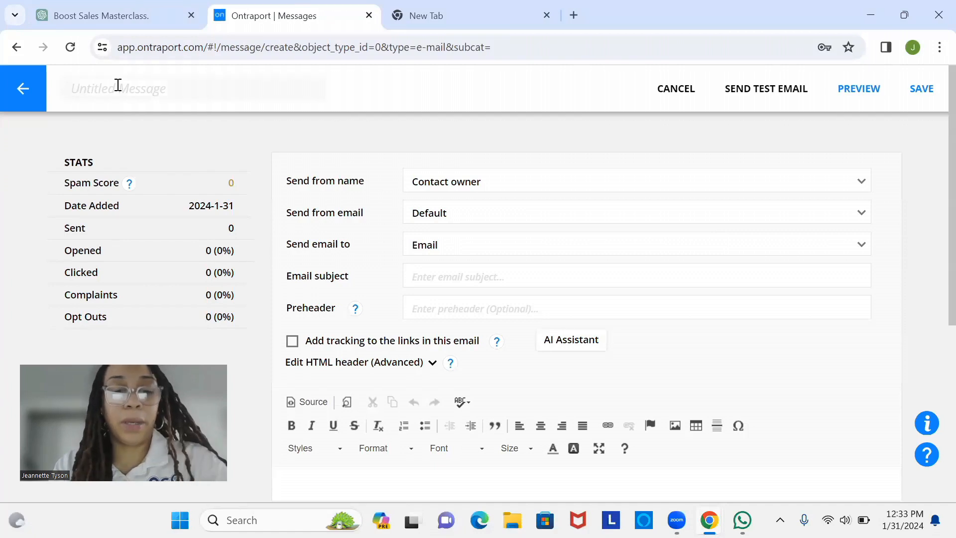
Name the new email message OCC_EMA_SOCIALADS.
{"action": "type", "text": "OCC "}
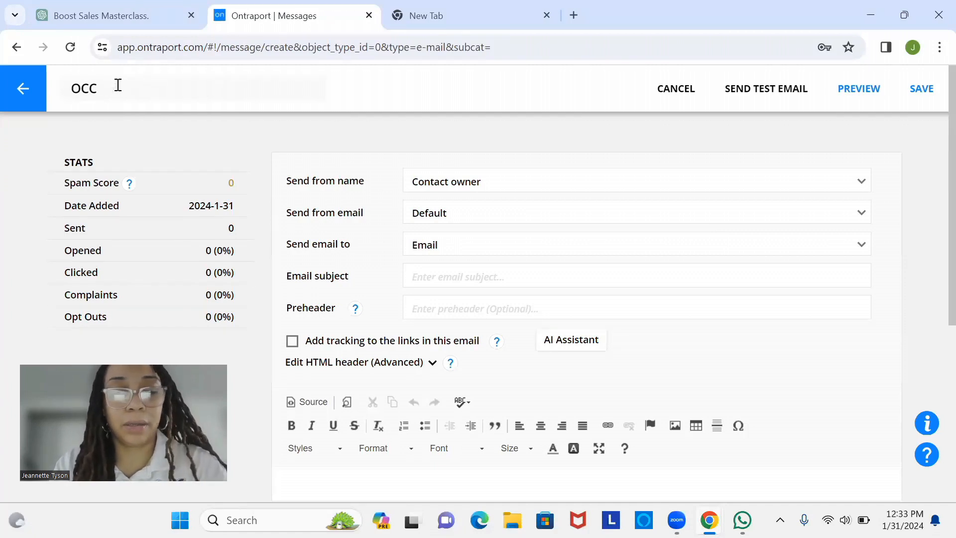
{"action": "type", "text": "EMA"}
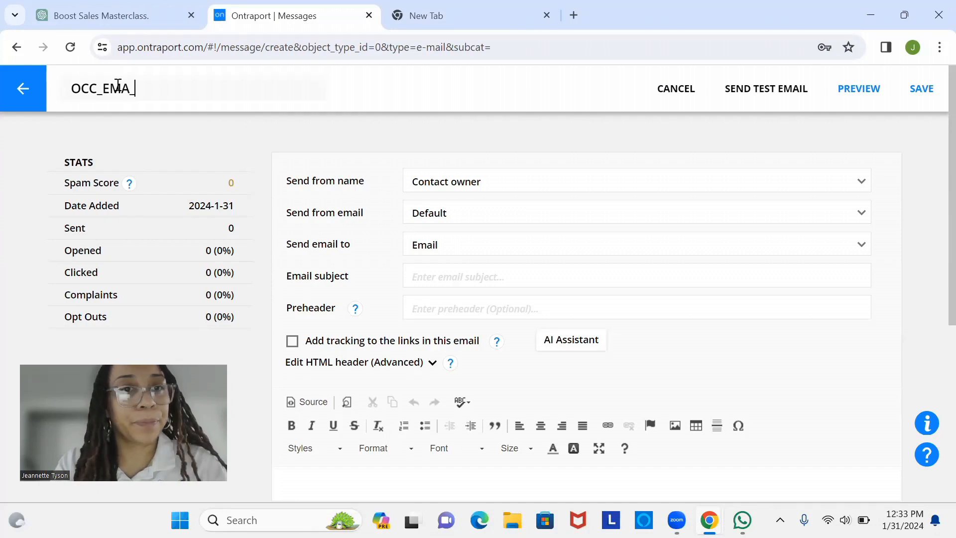
{"action": "type", "text": "_SOC"}
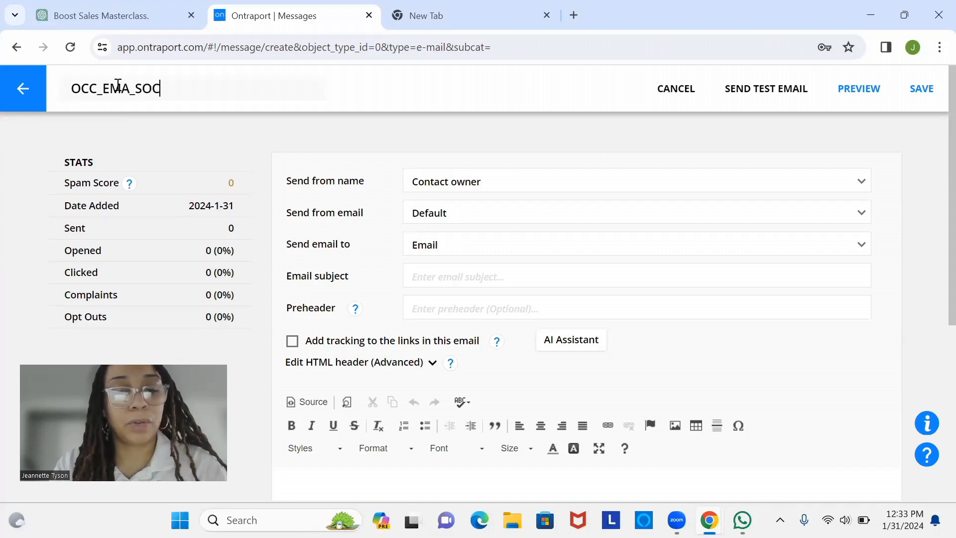
{"action": "type", "text": "IALADS"}
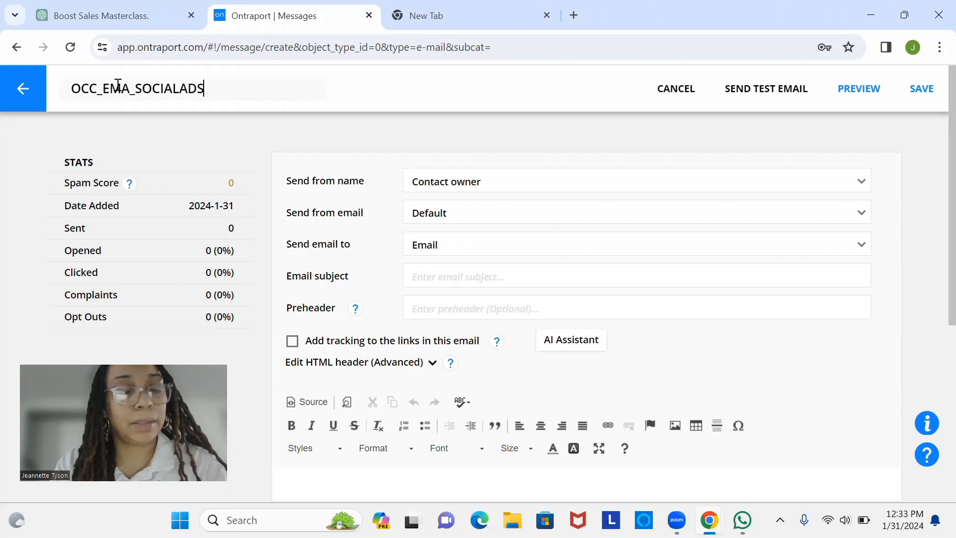
Complete the email message name as OCC_EMA_SOCIALADSMASTERCLASS.
{"action": "type", "text": "MASTERC"}
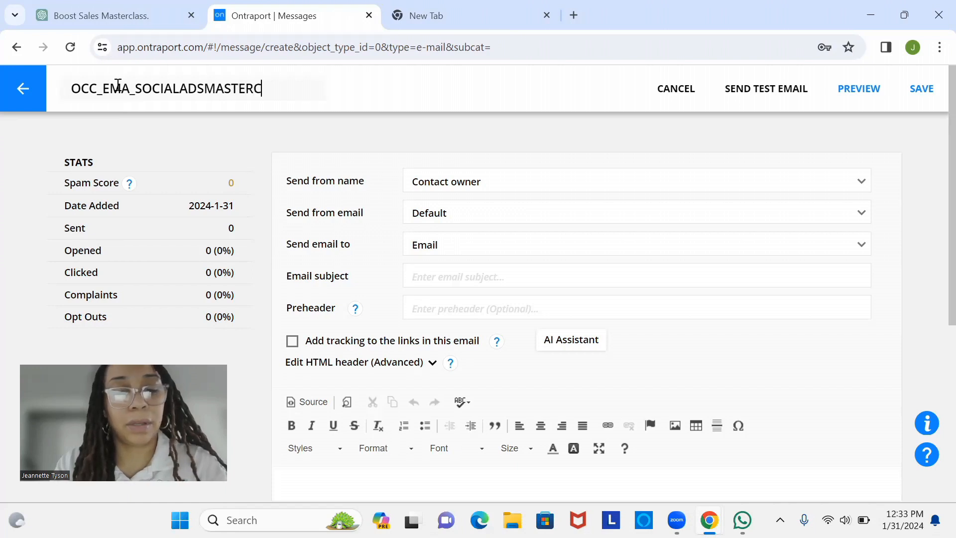
{"action": "type", "text": "LASS"}
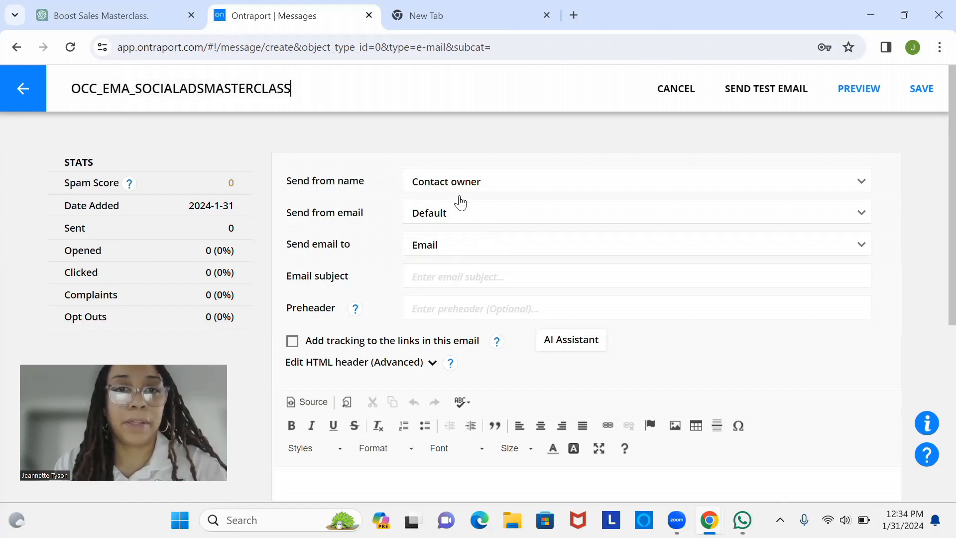
{"action": "left_click", "coordinate": [441, 274]}
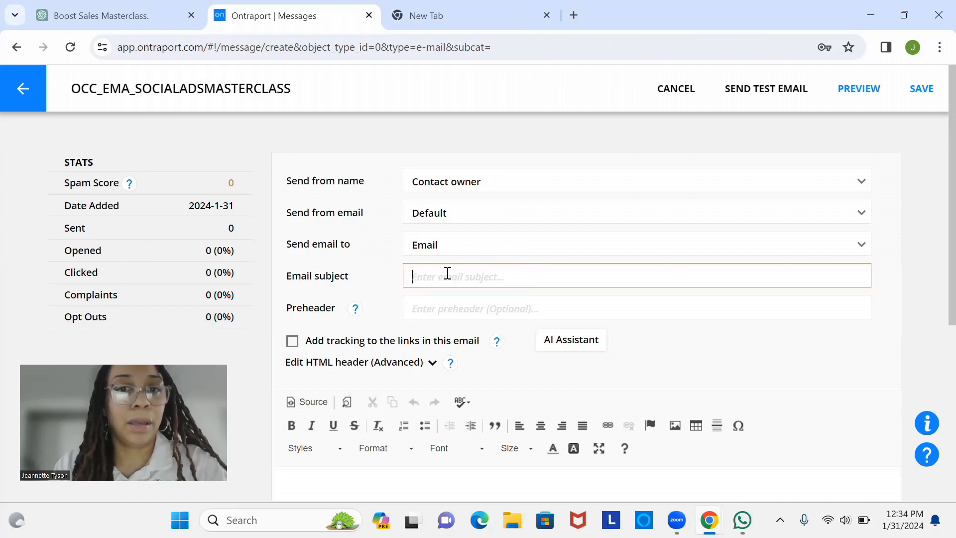
{"action": "left_click", "coordinate": [136, 15]}
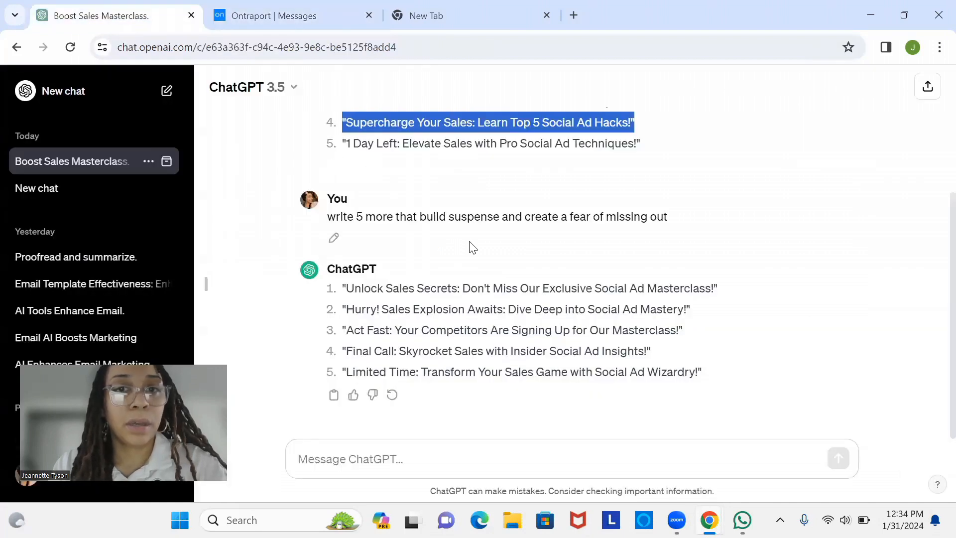
{"action": "right_click", "coordinate": [575, 125]}
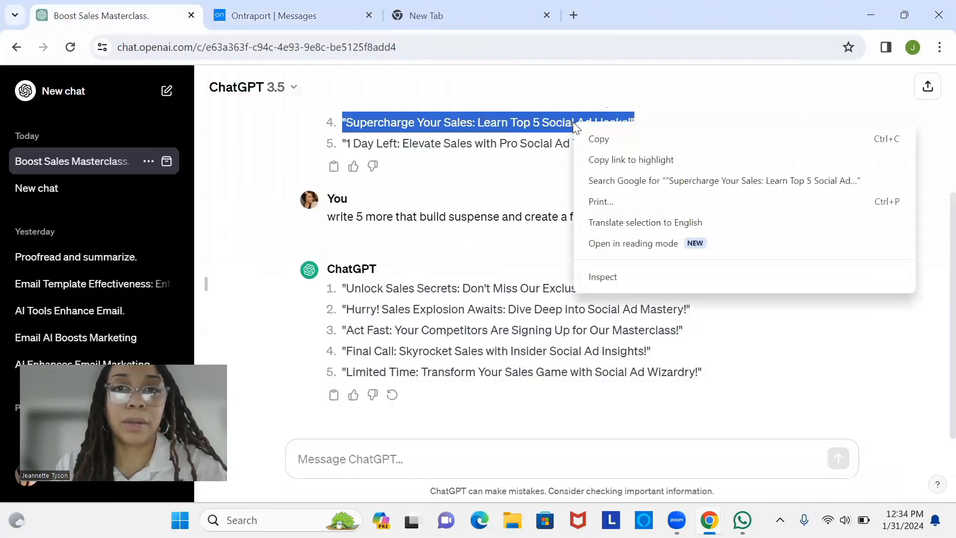
{"action": "left_click", "coordinate": [615, 140]}
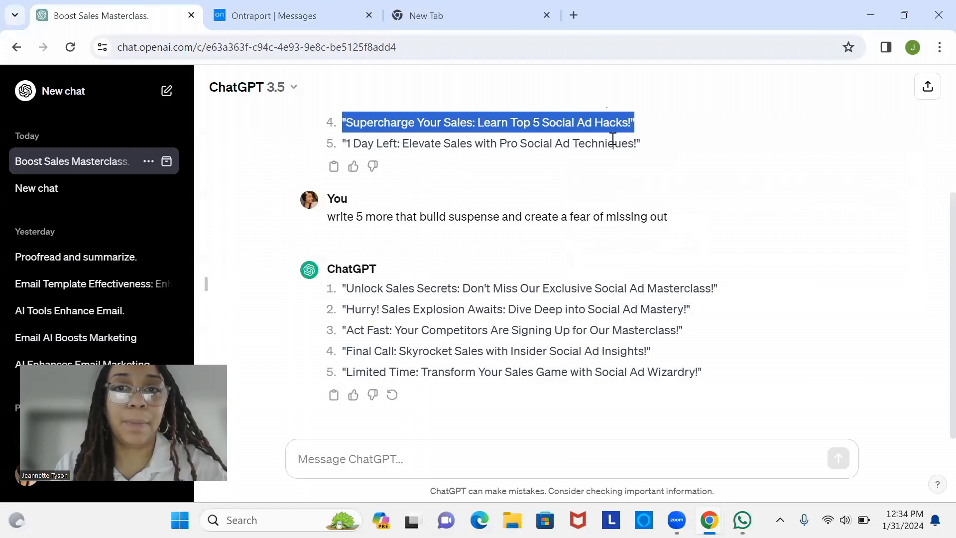
{"action": "left_click", "coordinate": [284, 13]}
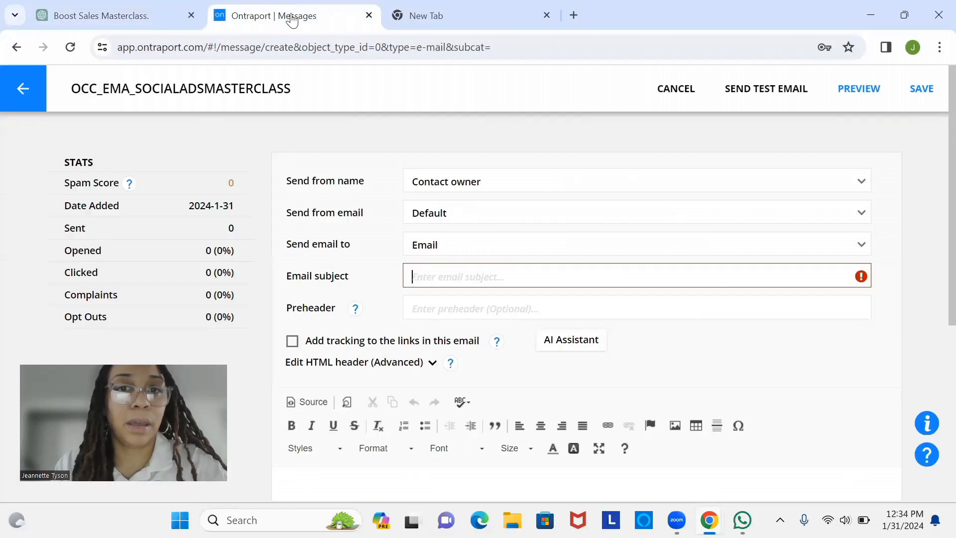
{"action": "left_click", "coordinate": [498, 275]}
{"action": "key", "text": "ctrl+v"}
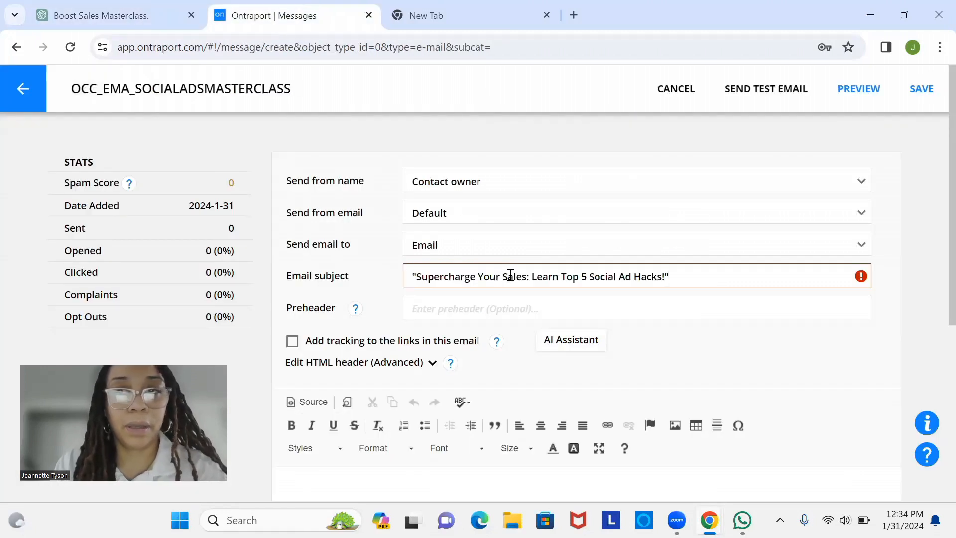
{"action": "key", "text": "BackSpace"}
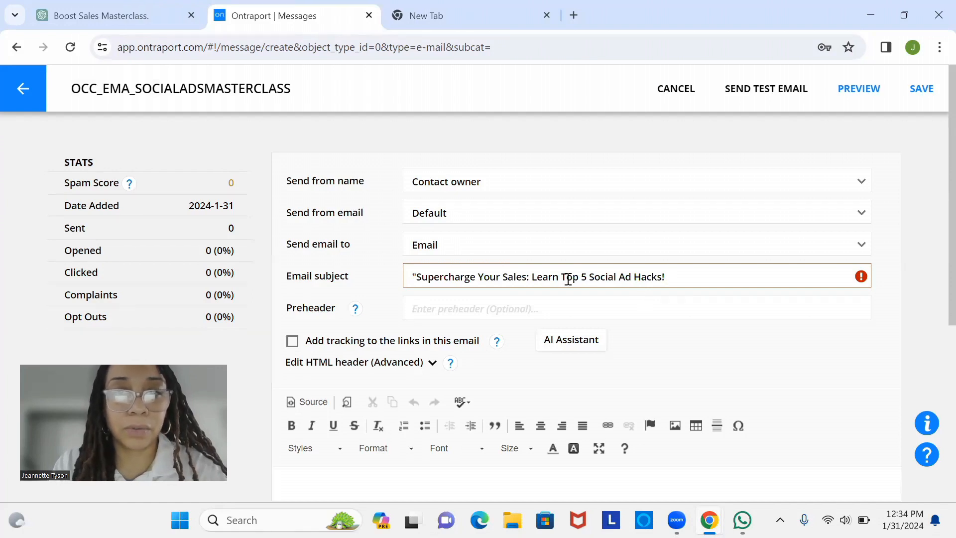
{"action": "left_click", "coordinate": [416, 278]}
{"action": "key", "text": "BackSpace"}
Set the email's preheader to "Time is running out!".
{"action": "left_click", "coordinate": [450, 317]}
{"action": "type", "text": "Tim"}
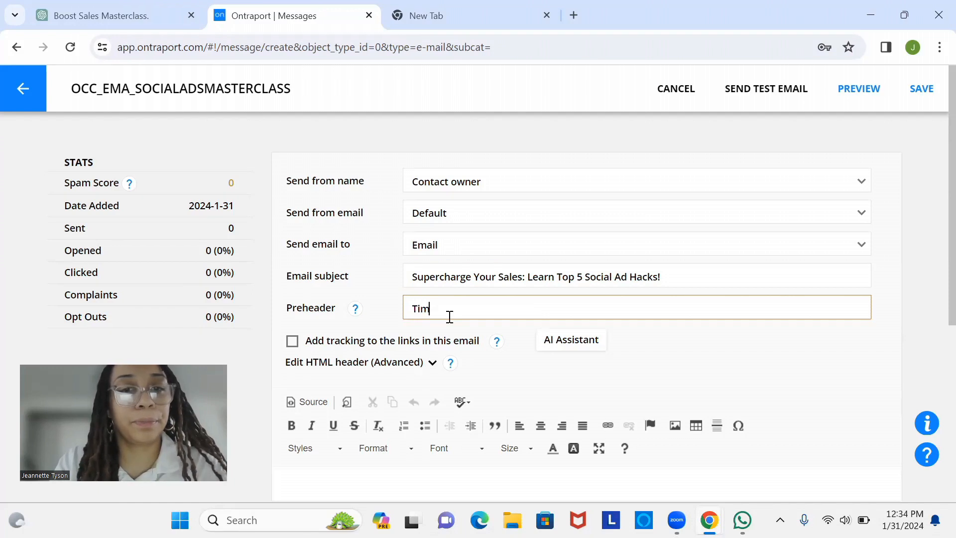
{"action": "type", "text": "e is ru"}
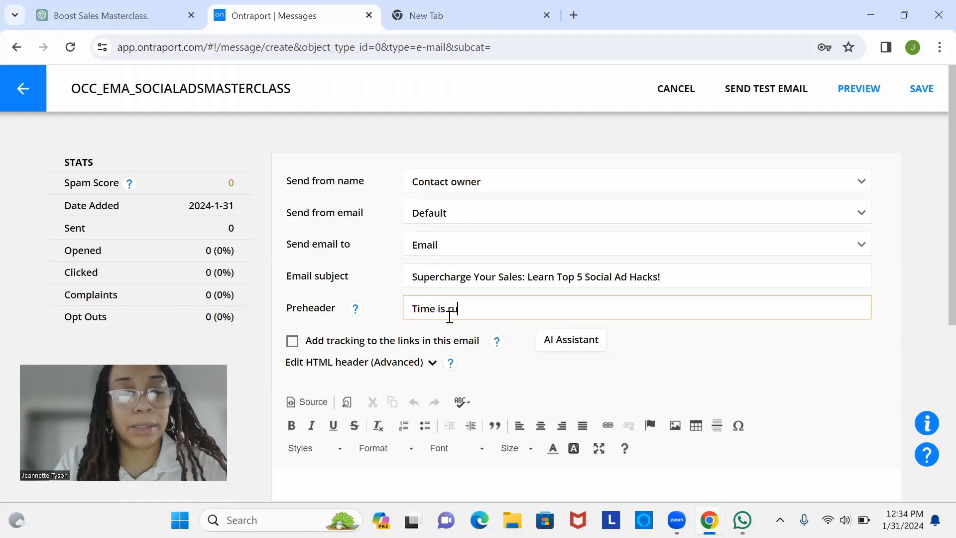
{"action": "type", "text": "nning out!"}
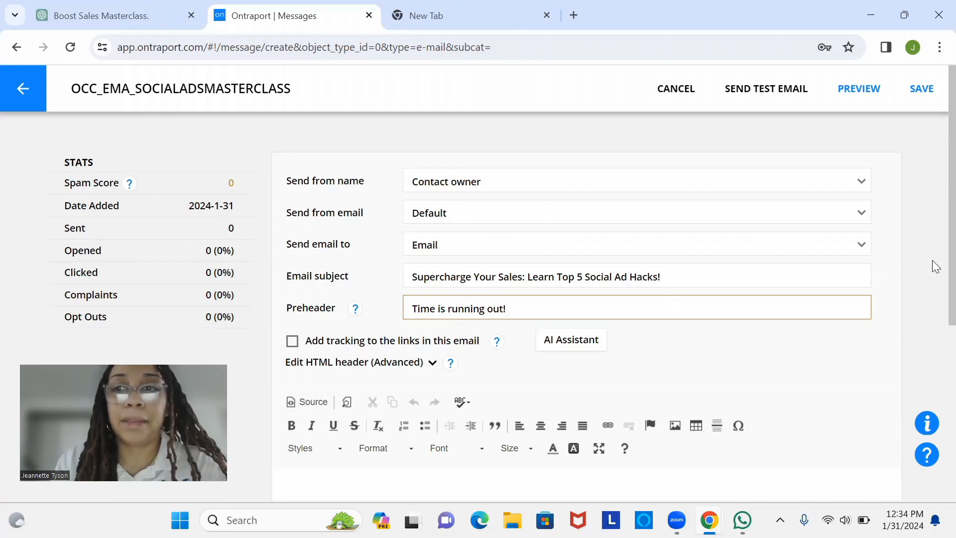
Open the AI Assistant for the email message, ready to enter a writing prompt.
{"action": "scroll", "coordinate": [934, 280], "scroll_direction": "down", "scroll_amount": 4}
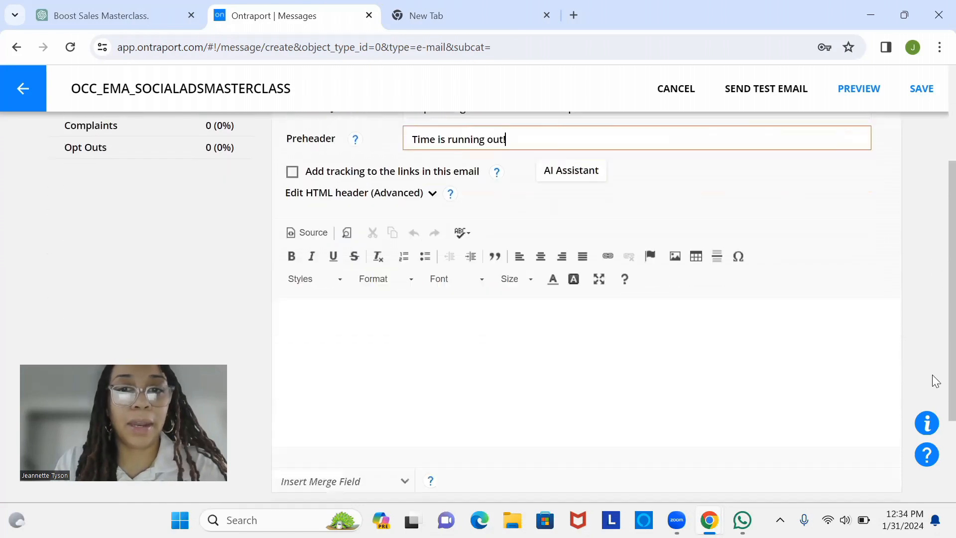
{"action": "scroll", "coordinate": [933, 386], "scroll_direction": "up", "scroll_amount": 1}
{"action": "scroll", "coordinate": [935, 393], "scroll_direction": "down", "scroll_amount": 1}
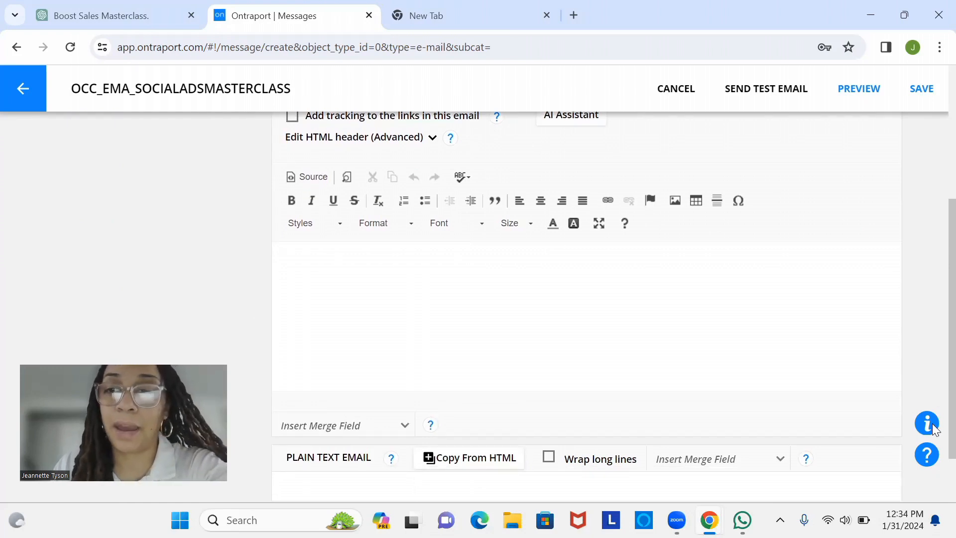
{"action": "scroll", "coordinate": [934, 384], "scroll_direction": "up", "scroll_amount": 2}
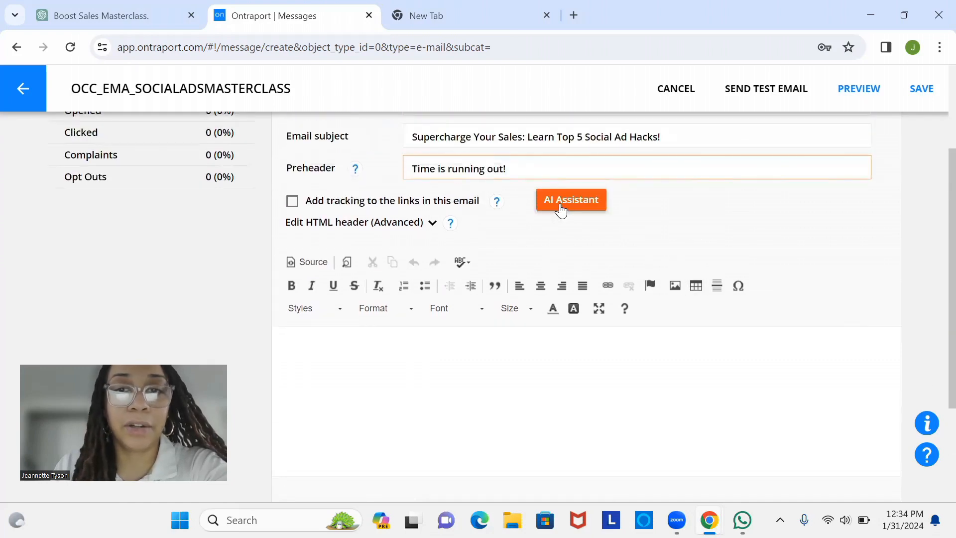
{"action": "left_click", "coordinate": [561, 209]}
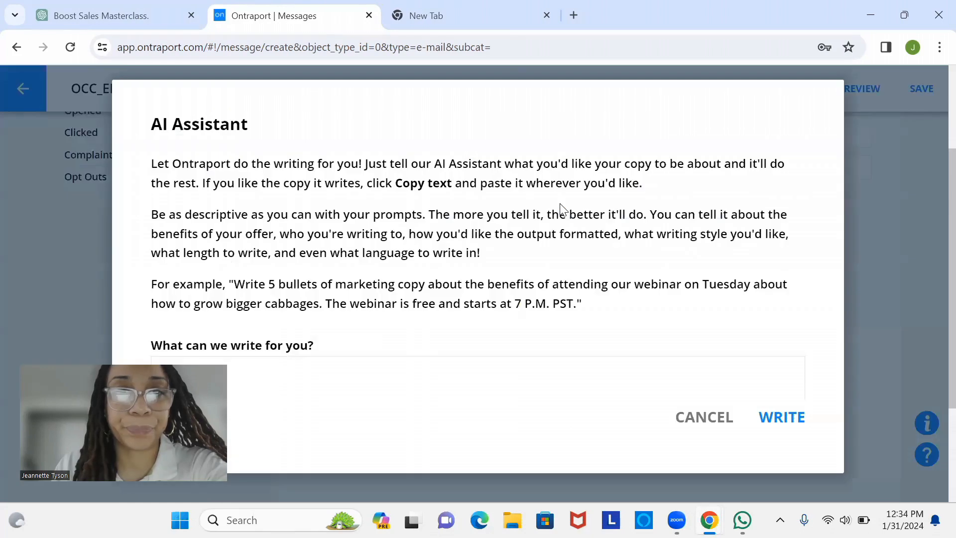
{"action": "left_click", "coordinate": [254, 396]}
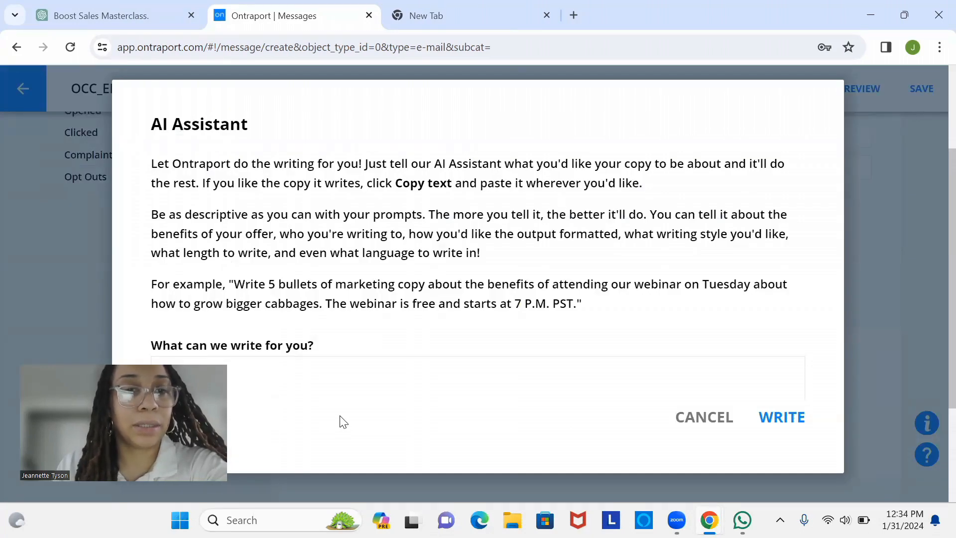
{"action": "left_click", "coordinate": [271, 377]}
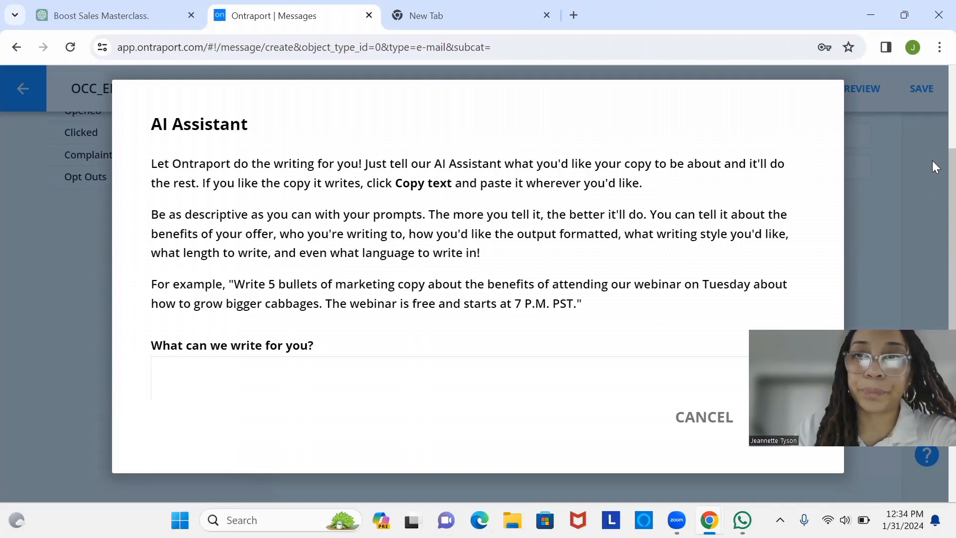
{"action": "left_click", "coordinate": [414, 387]}
Begin the AI Assistant prompt with "write a 300 word email promoting a business sales masterclass".
{"action": "type", "text": "writ"}
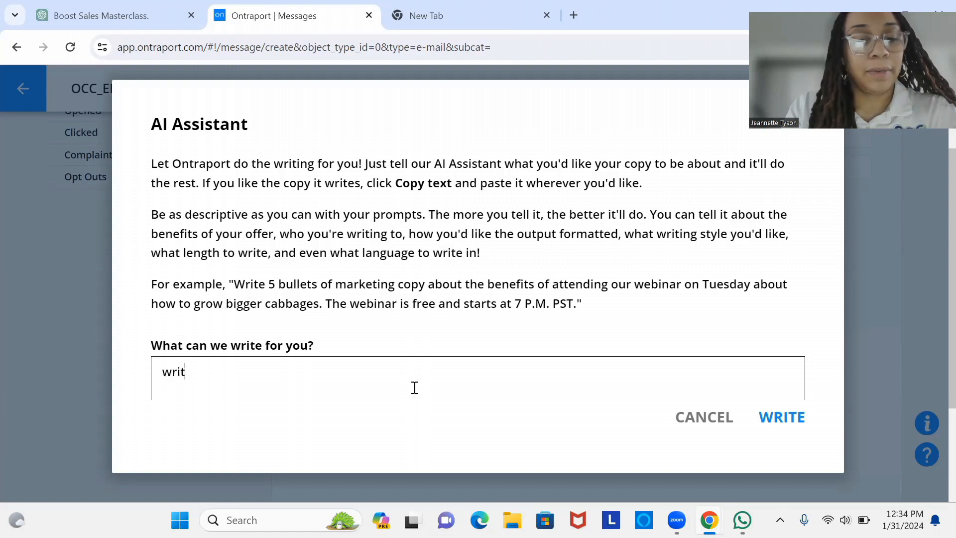
{"action": "type", "text": "e a 30"}
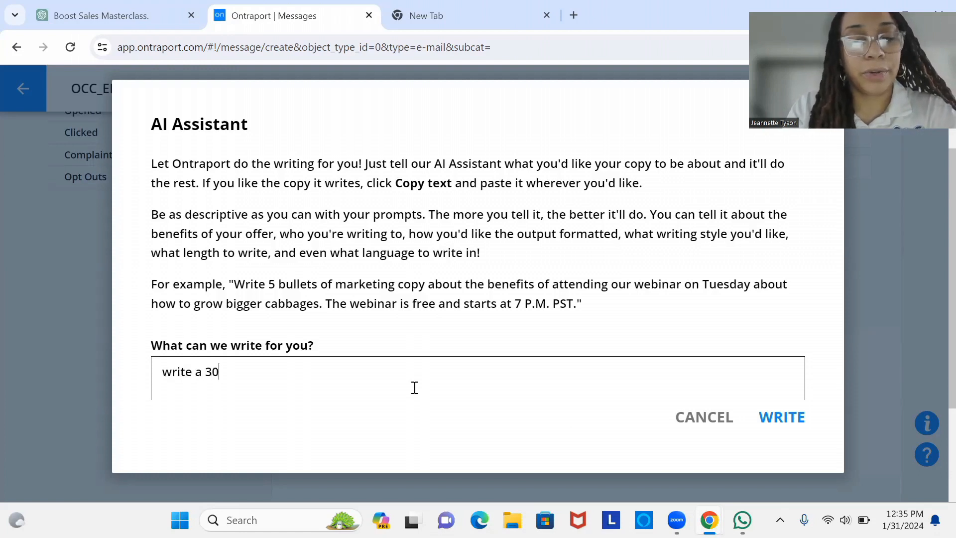
{"action": "type", "text": "0 word ema"}
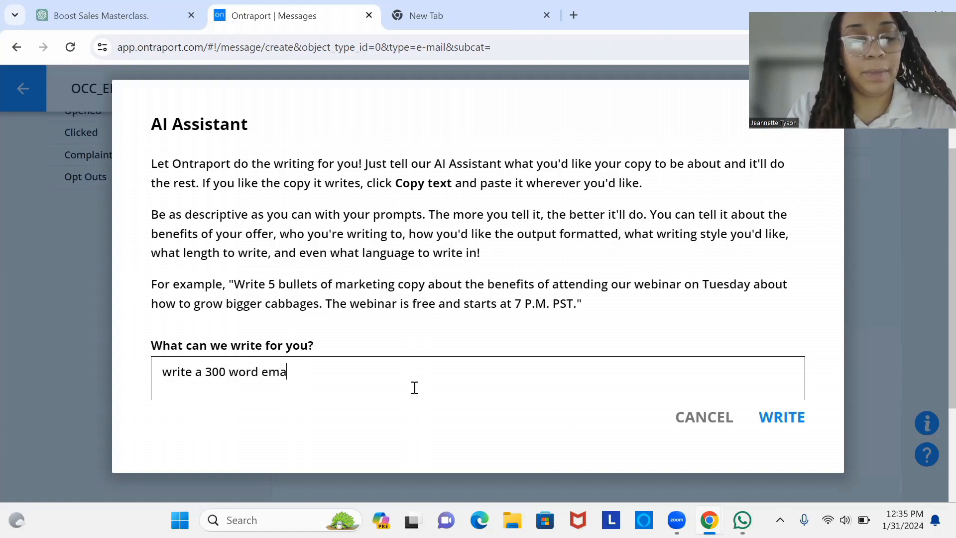
{"action": "type", "text": "il promoting"}
{"action": "type", "text": " a"}
{"action": "type", "text": "sal"}
{"action": "key", "text": "BackSpace"}
{"action": "key", "text": "BackSpace"}
{"action": "key", "text": "BackSpace"}
{"action": "type", "text": "busine"}
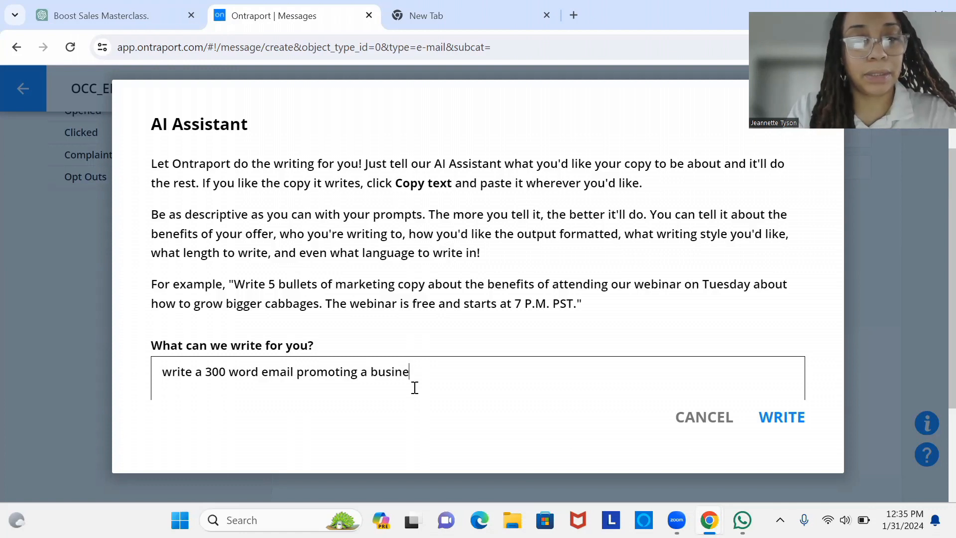
{"action": "type", "text": "ss sales"}
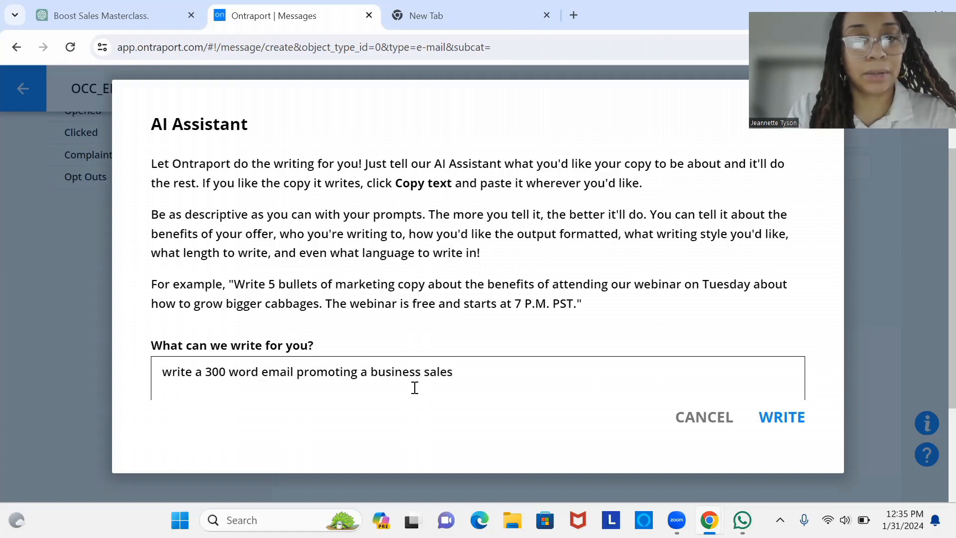
{"action": "type", "text": " mas"}
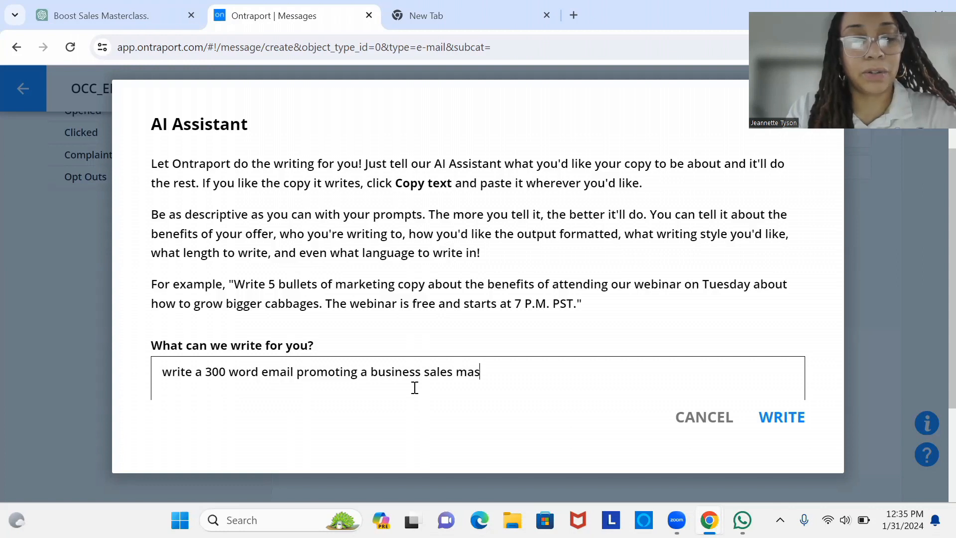
{"action": "type", "text": "terclass "}
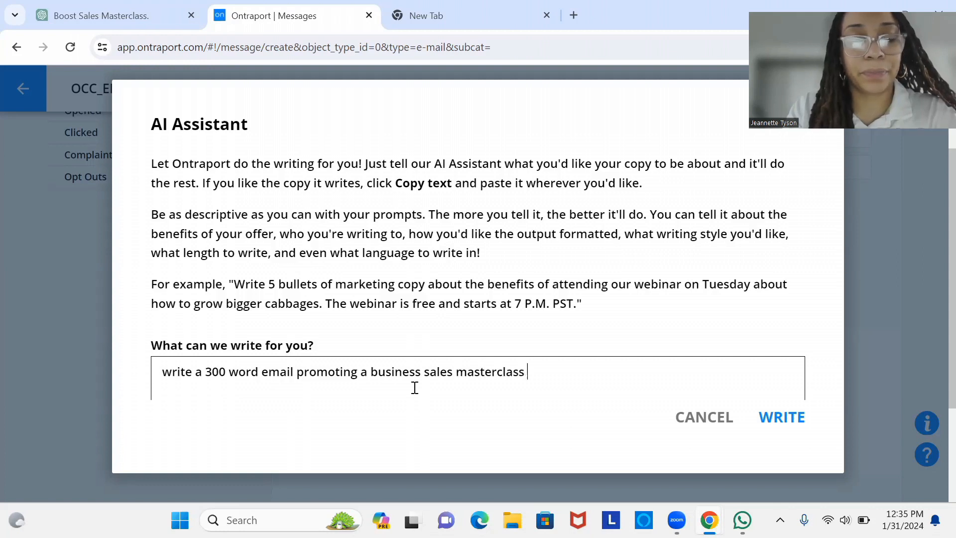
Add the masterclass schedule "on February 29th at 7pm CST/ 8pm EST" to the end of the prompt.
{"action": "type", "text": "on F"}
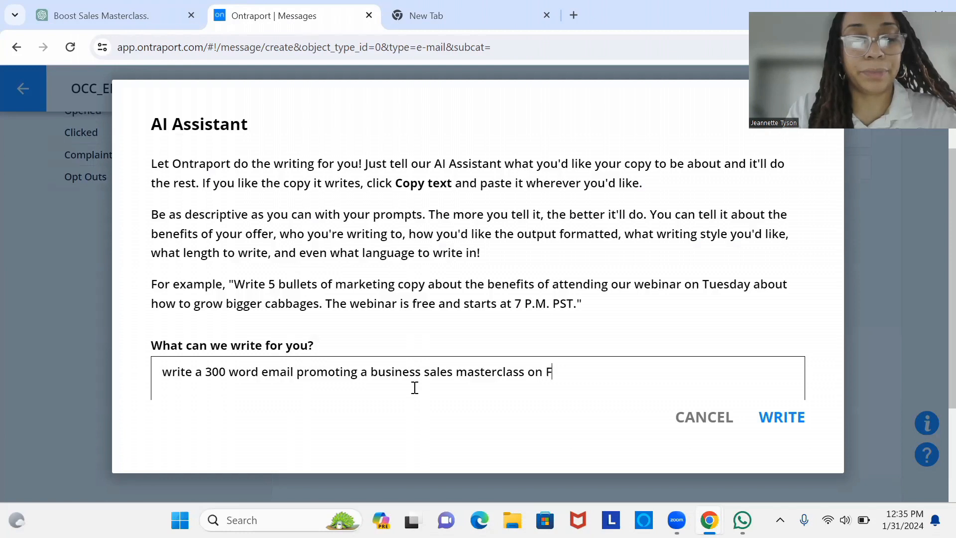
{"action": "type", "text": "ebrua"}
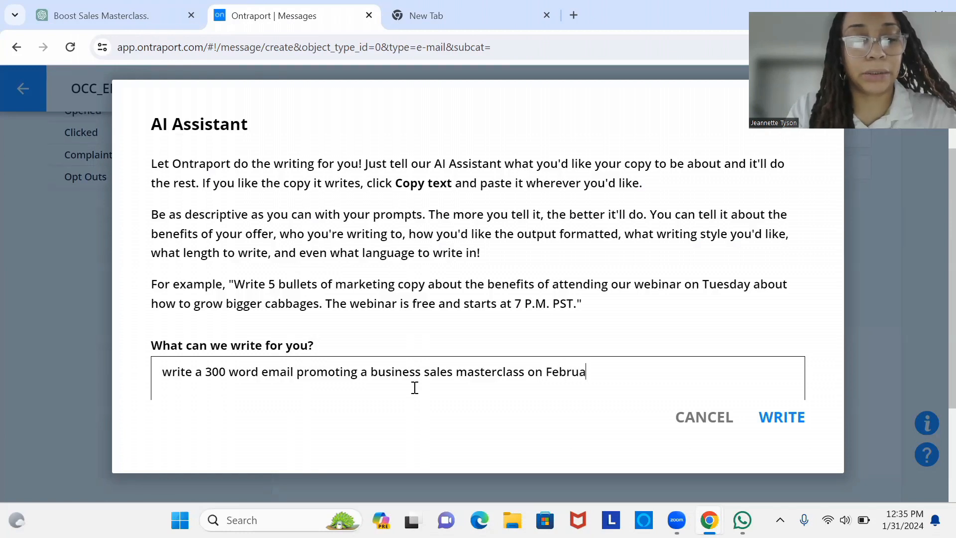
{"action": "type", "text": "ry"}
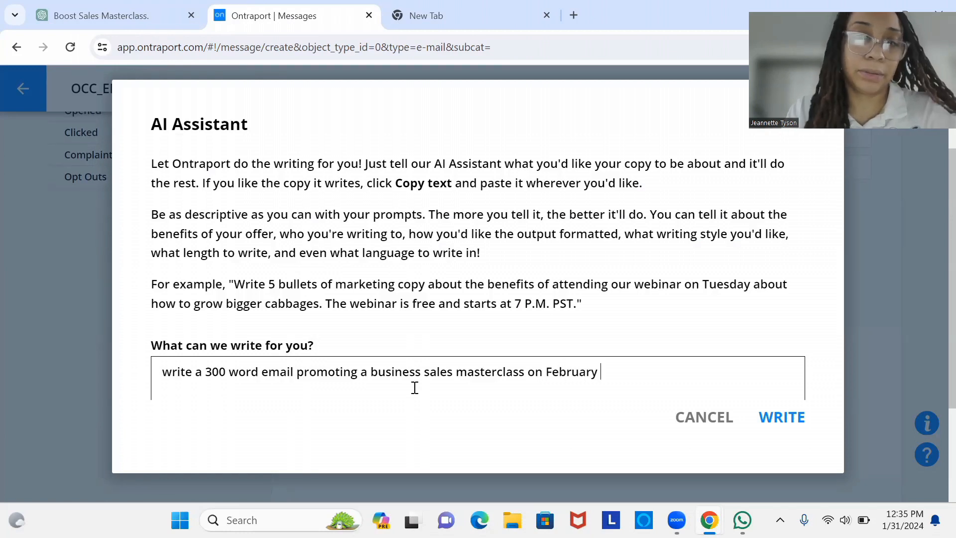
{"action": "type", "text": " 29"}
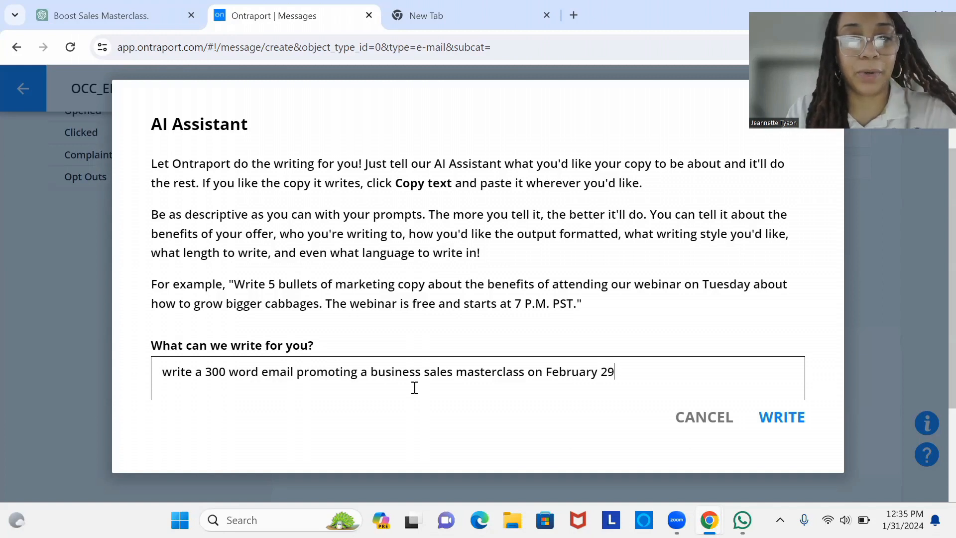
{"action": "type", "text": "th at 7pm"}
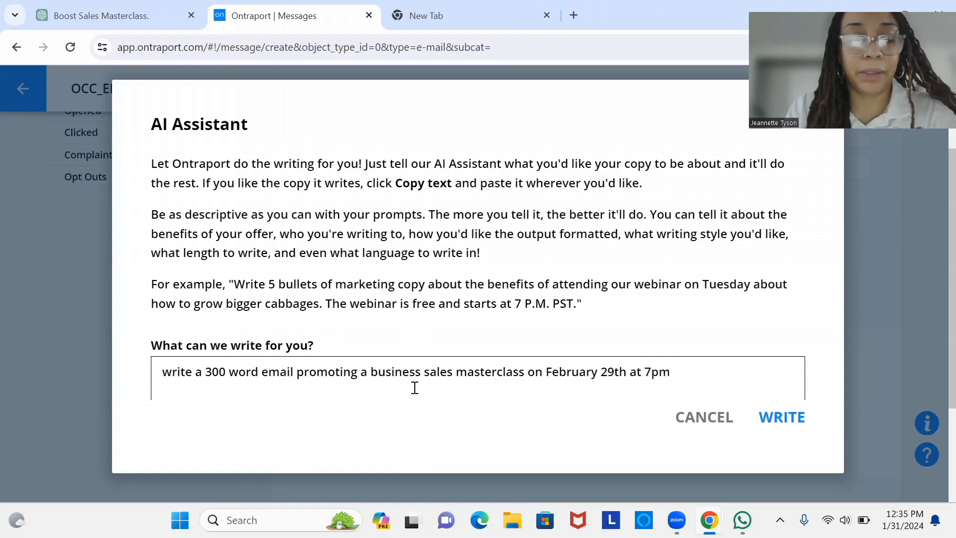
{"action": "type", "text": " CST"}
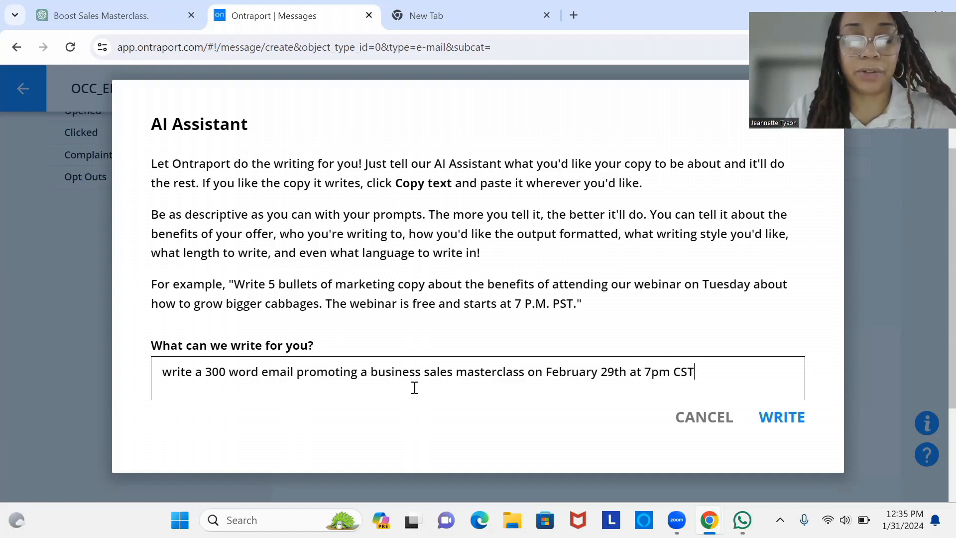
{"action": "type", "text": "/"}
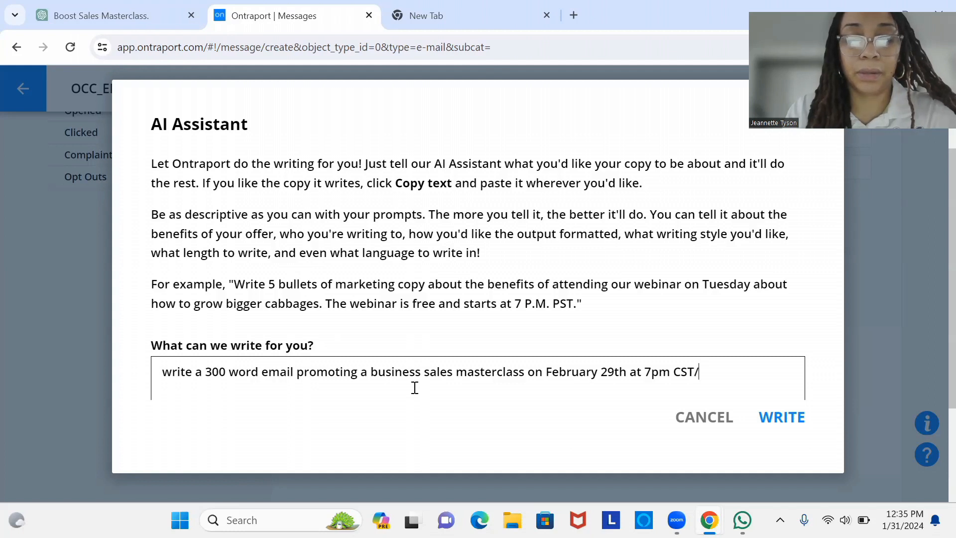
{"action": "type", "text": " 8pm EST"}
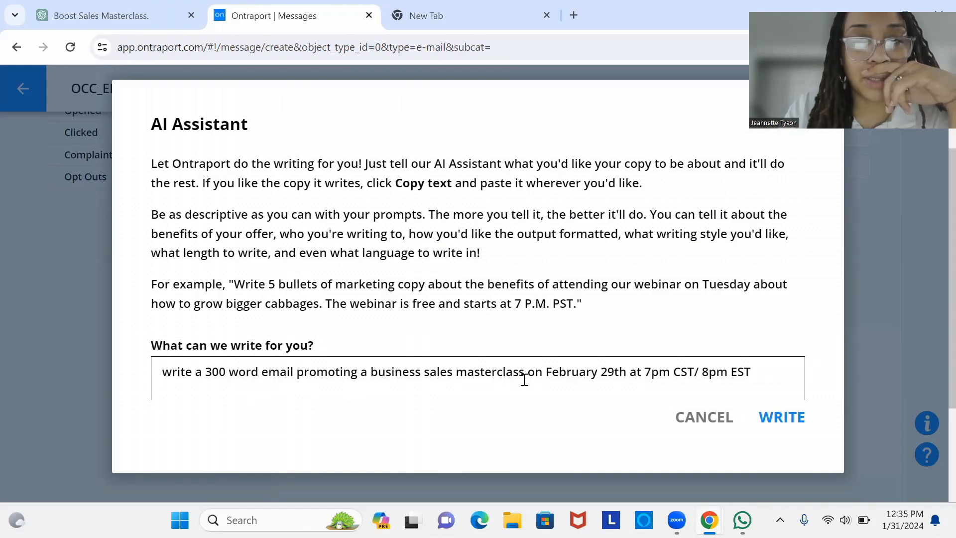
Insert "that will focus on social media ads" after "masterclass" in the AI Assistant prompt.
{"action": "type", "text": "that will forcus"}
{"action": "key", "text": "BackSpace"}
{"action": "key", "text": "BackSpace"}
{"action": "key", "text": "BackSpace"}
{"action": "key", "text": "BackSpace"}
{"action": "key", "text": "BackSpace"}
{"action": "type", "text": "cus on "}
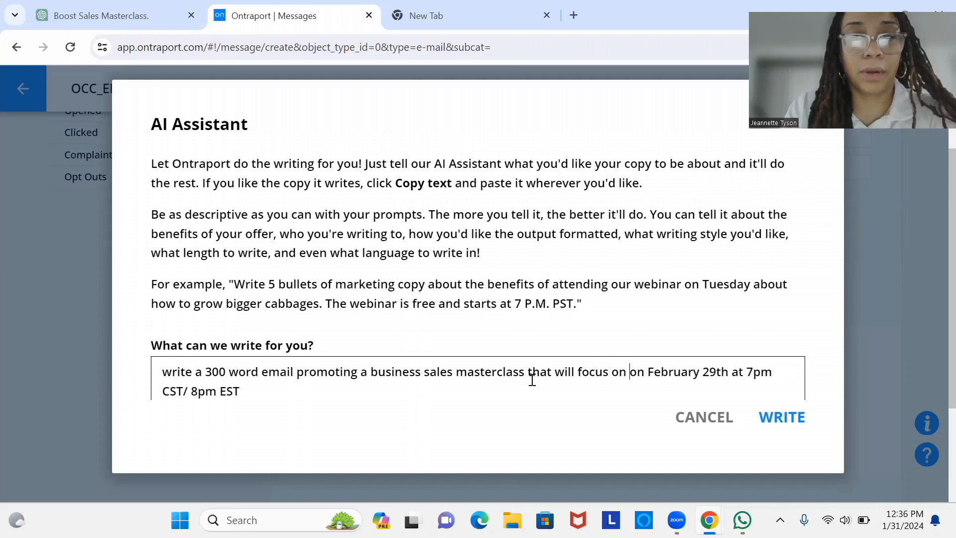
{"action": "type", "text": "social medi"}
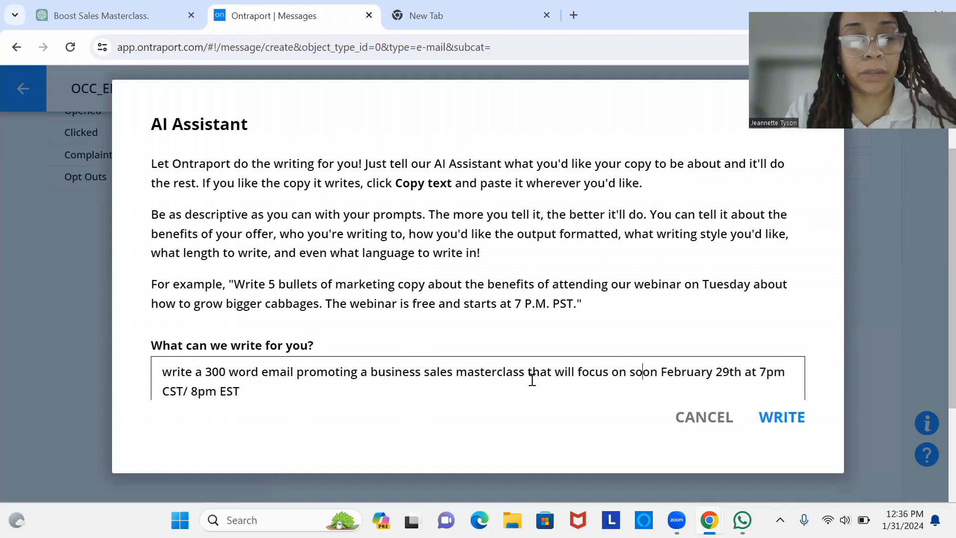
{"action": "type", "text": "a ads"}
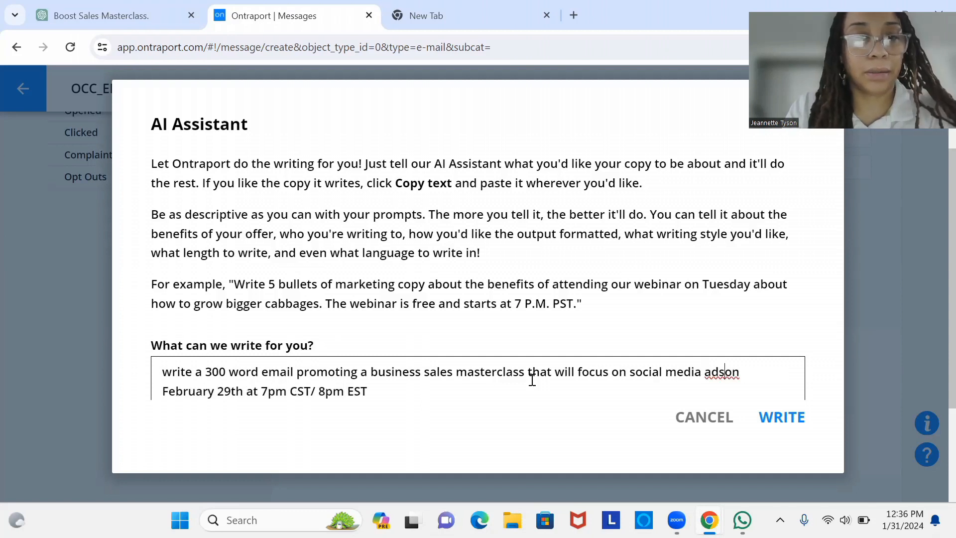
Turn the schedule into its own sentence starting with "The event is" and add the location "in Chicago, IL".
{"action": "type", "text": ". The event "}
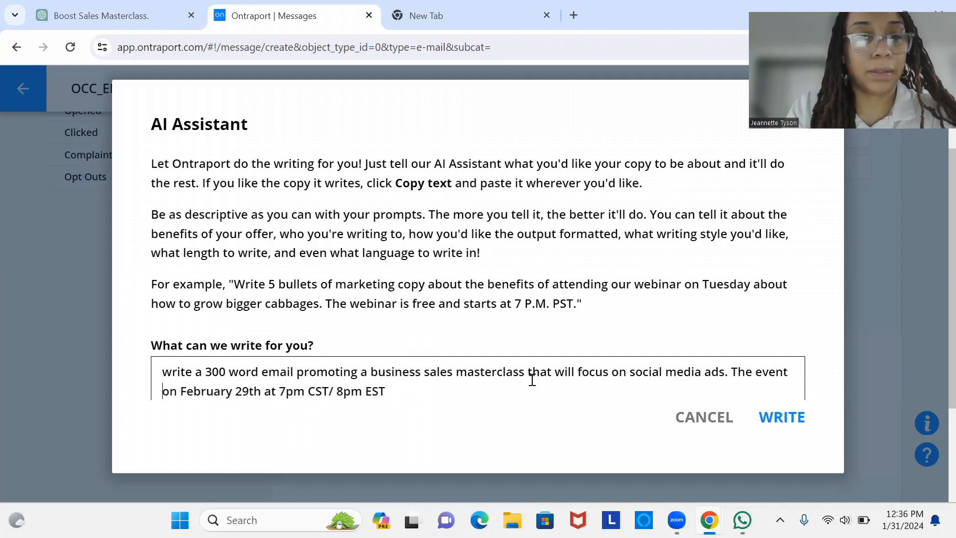
{"action": "type", "text": "is on"}
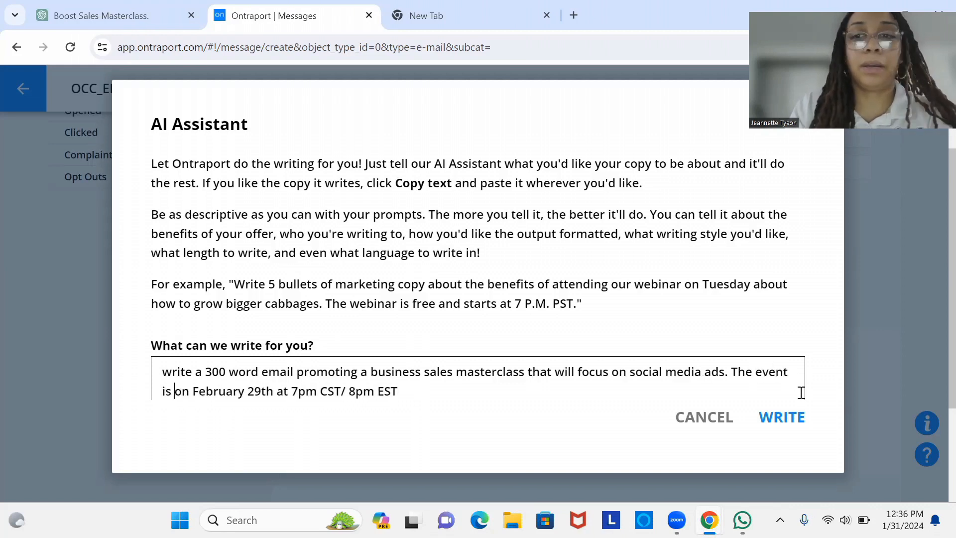
{"action": "type", "text": " February 29th at 7pm CST/ 8pm EST in Chicaho"}
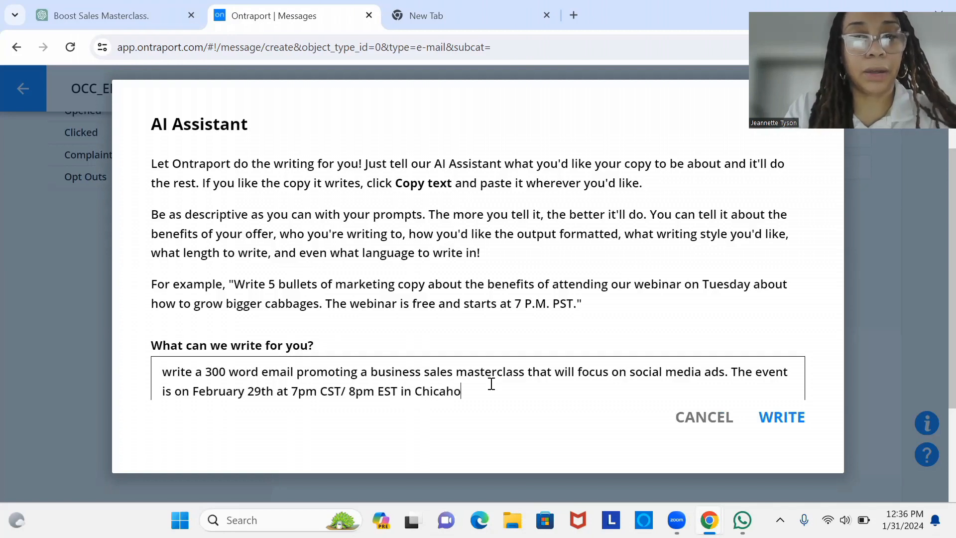
{"action": "key", "text": "BackSpace"}
{"action": "key", "text": "BackSpace"}
{"action": "type", "text": "go"}
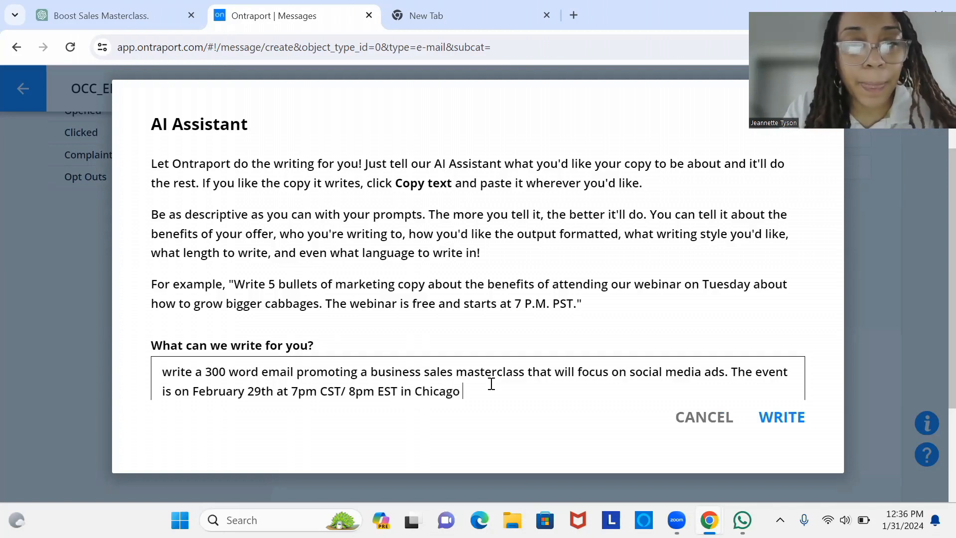
{"action": "type", "text": ", IL"}
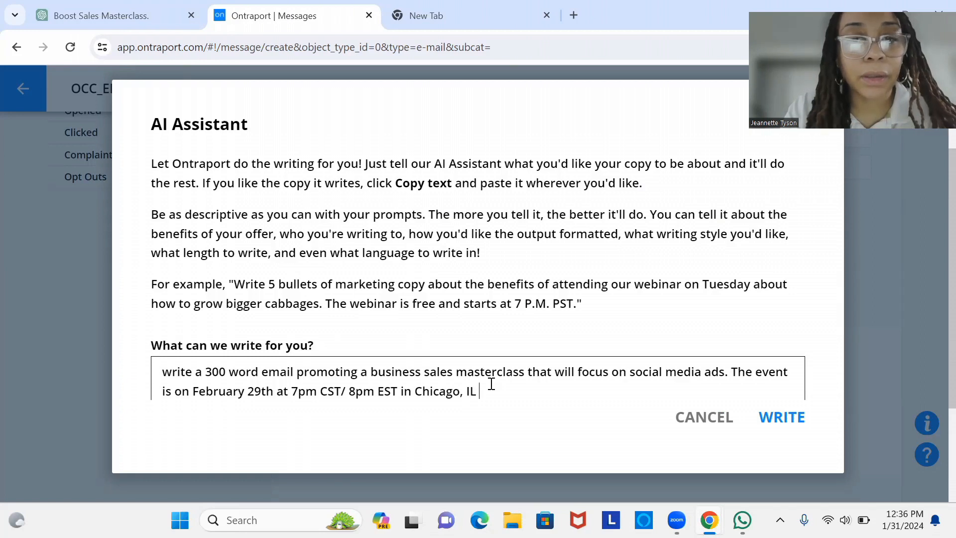
Append the sentence "Address will be sent to you after you register." to the prompt.
{"action": "type", "text": ". Addres"}
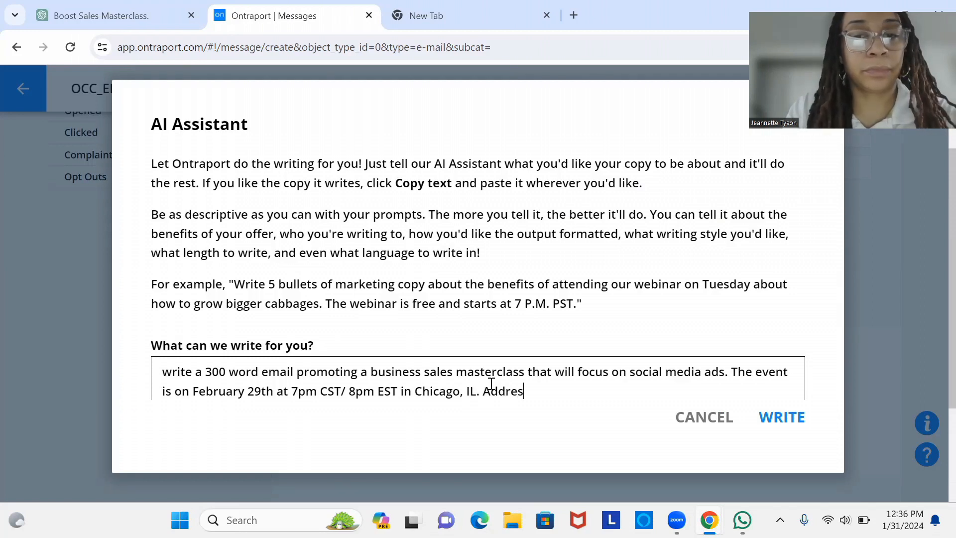
{"action": "type", "text": "s will"}
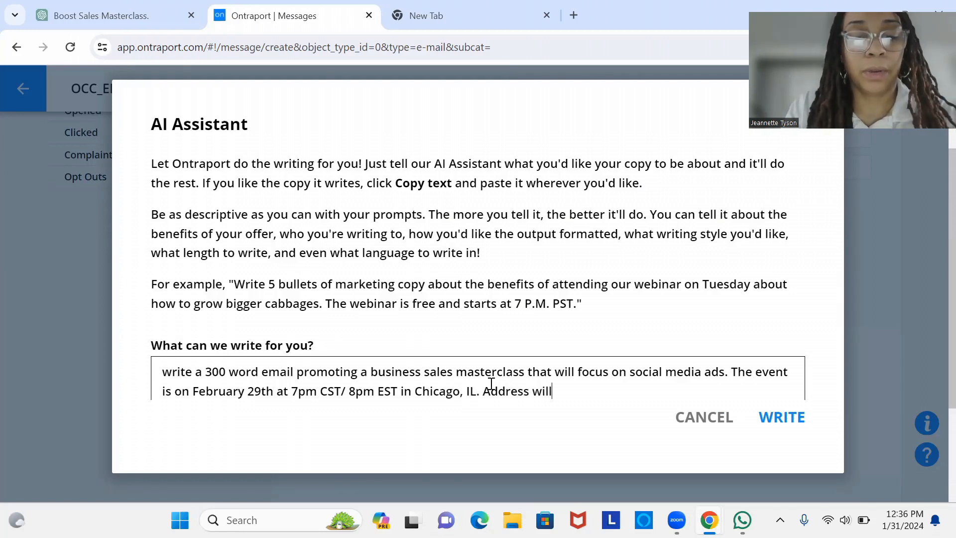
{"action": "type", "text": " be s"}
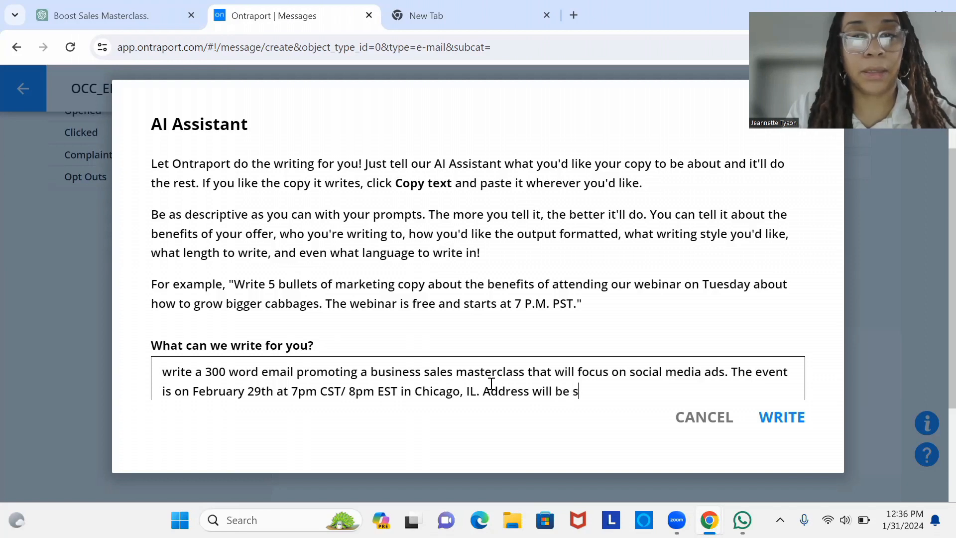
{"action": "type", "text": "ent to "}
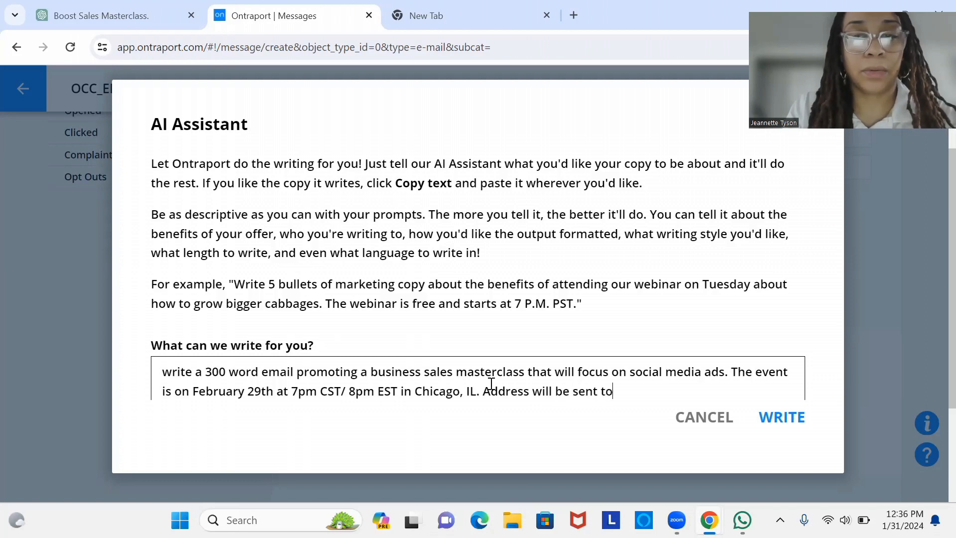
{"action": "type", "text": "you afte"}
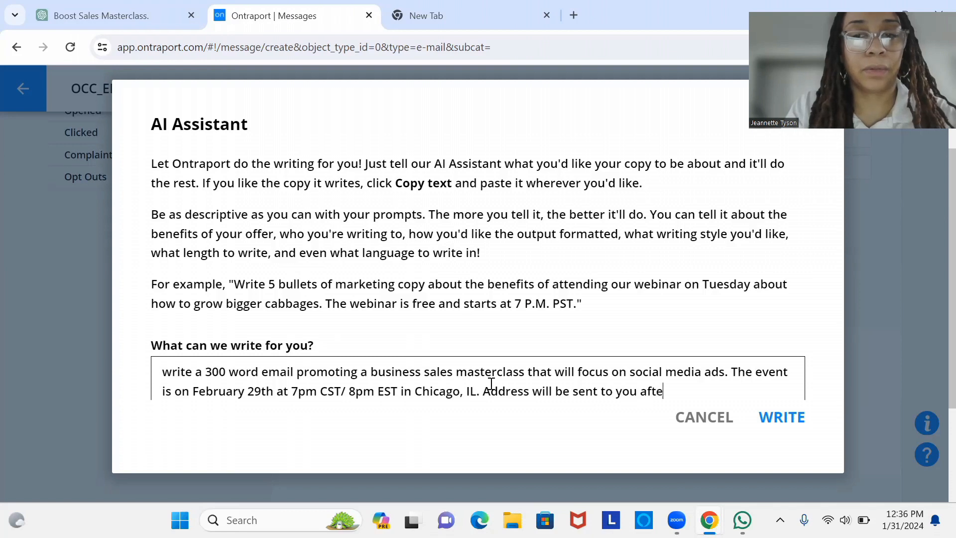
{"action": "type", "text": "r you register"}
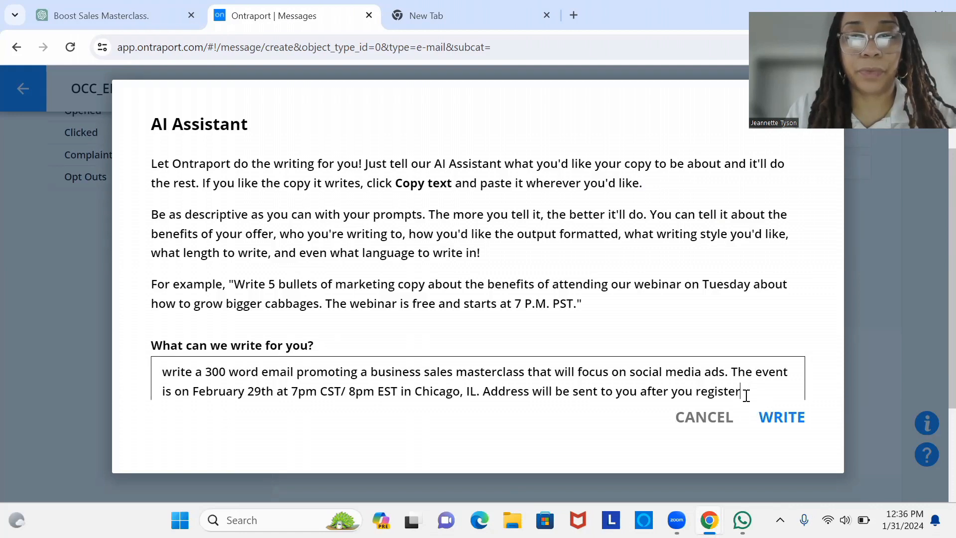
{"action": "type", "text": "."}
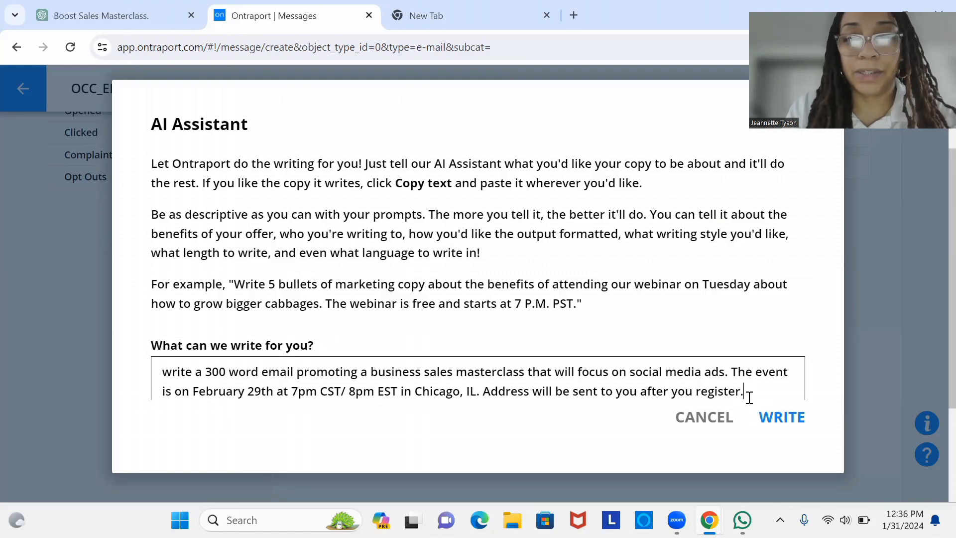
Generate the email copy from the prompt and paste the full result into the message body.
{"action": "left_click", "coordinate": [795, 421]}
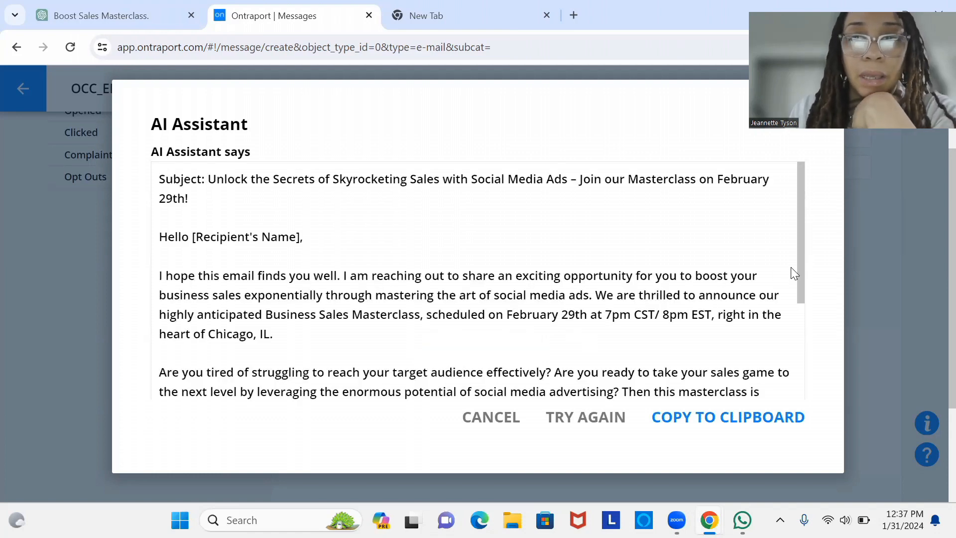
{"action": "left_click_drag", "start_coordinate": [830, 340], "coordinate": [857, 124]}
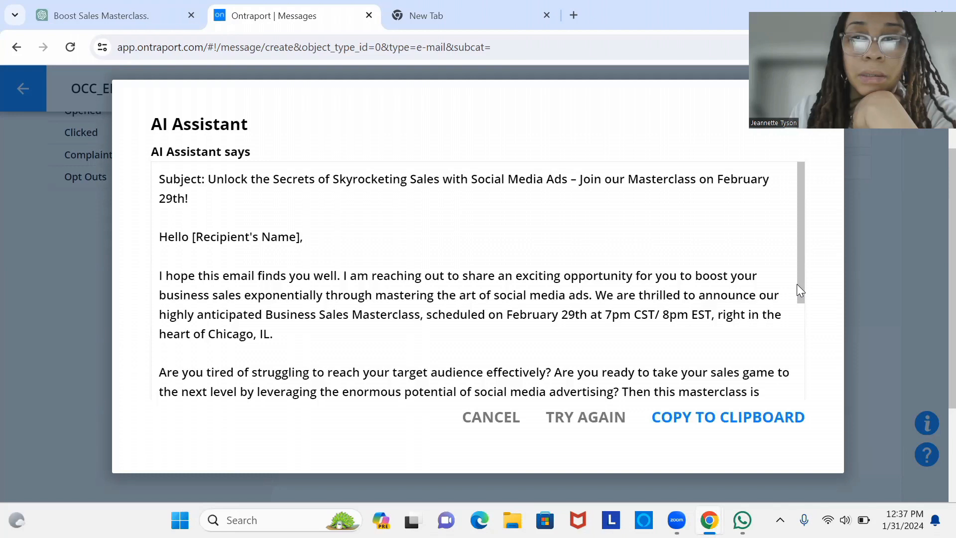
{"action": "left_click_drag", "start_coordinate": [799, 287], "coordinate": [847, 485]}
{"action": "left_click", "coordinate": [732, 418]}
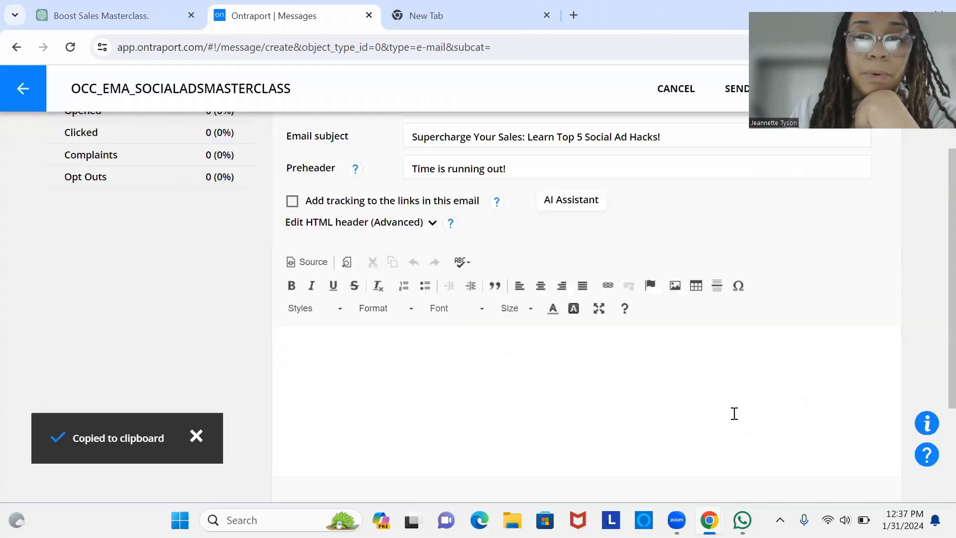
{"action": "left_click", "coordinate": [571, 388]}
{"action": "key", "text": "ctrl+v"}
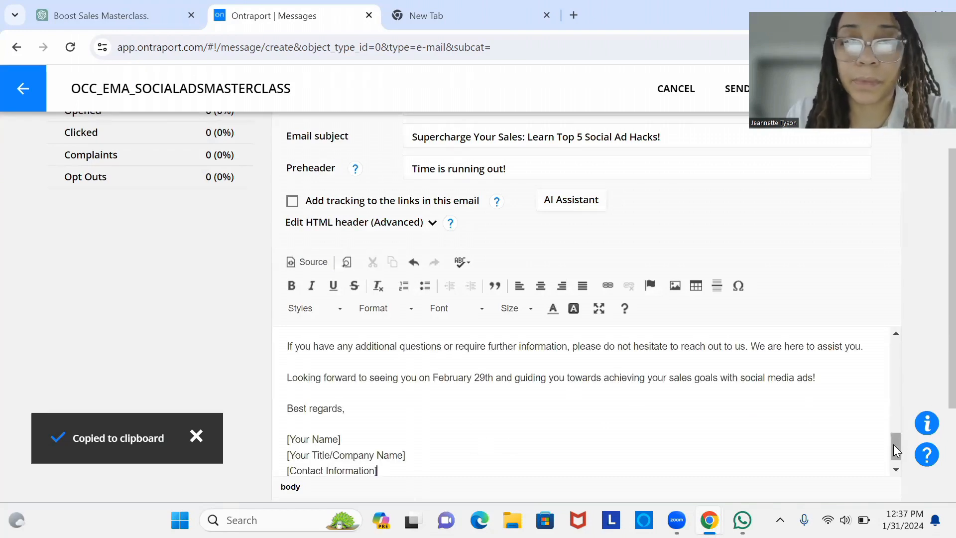
Change the greeting's recipient placeholder in the message body to "[First Name]".
{"action": "left_click_drag", "start_coordinate": [894, 451], "coordinate": [859, 337]}
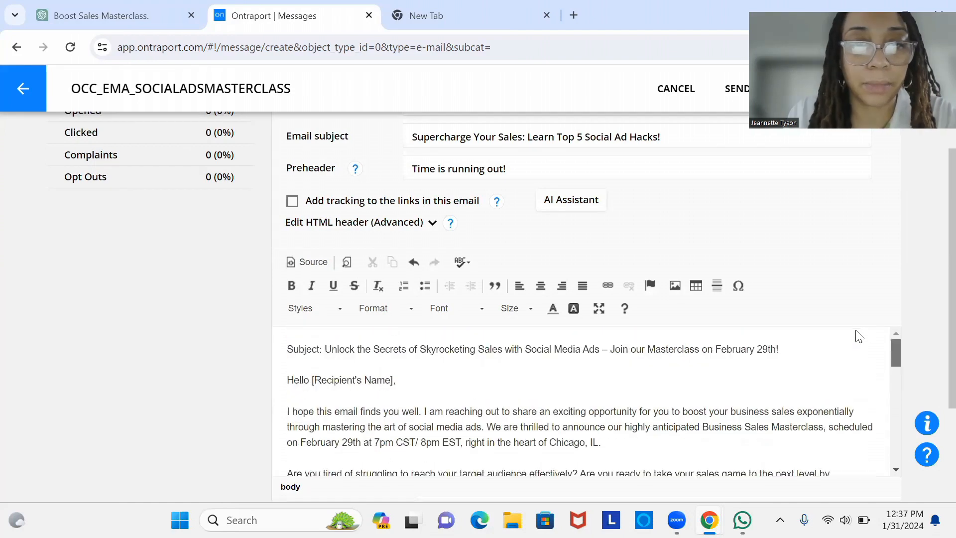
{"action": "left_click", "coordinate": [364, 383]}
{"action": "key", "text": "BackSpace"}
{"action": "key", "text": "BackSpace"}
{"action": "key", "text": "BackSpace"}
{"action": "key", "text": "BackSpace"}
{"action": "key", "text": "BackSpace"}
{"action": "key", "text": "BackSpace"}
{"action": "key", "text": "BackSpace"}
{"action": "key", "text": "BackSpace"}
{"action": "key", "text": "BackSpace"}
{"action": "key", "text": "BackSpace"}
{"action": "key", "text": "BackSpace"}
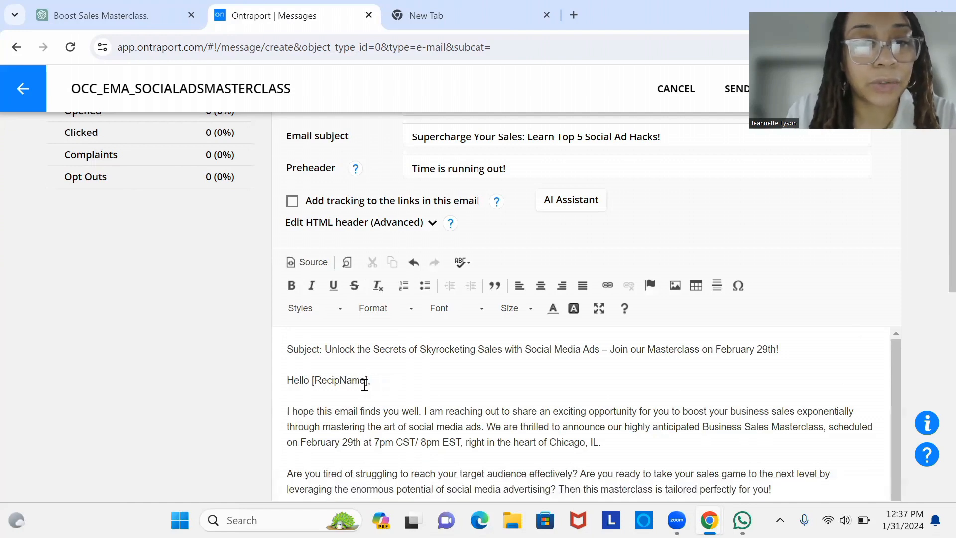
{"action": "key", "text": "BackSpace"}
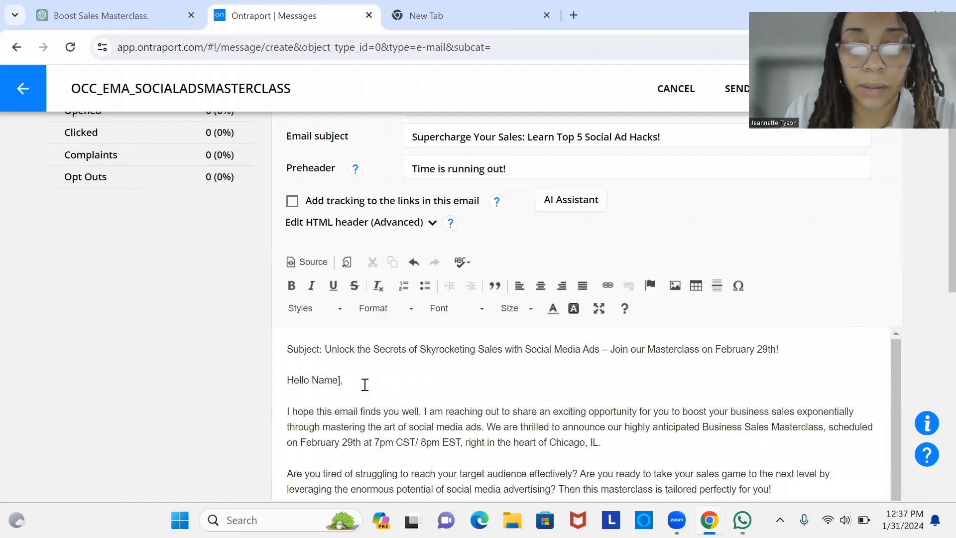
{"action": "type", "text": "First"}
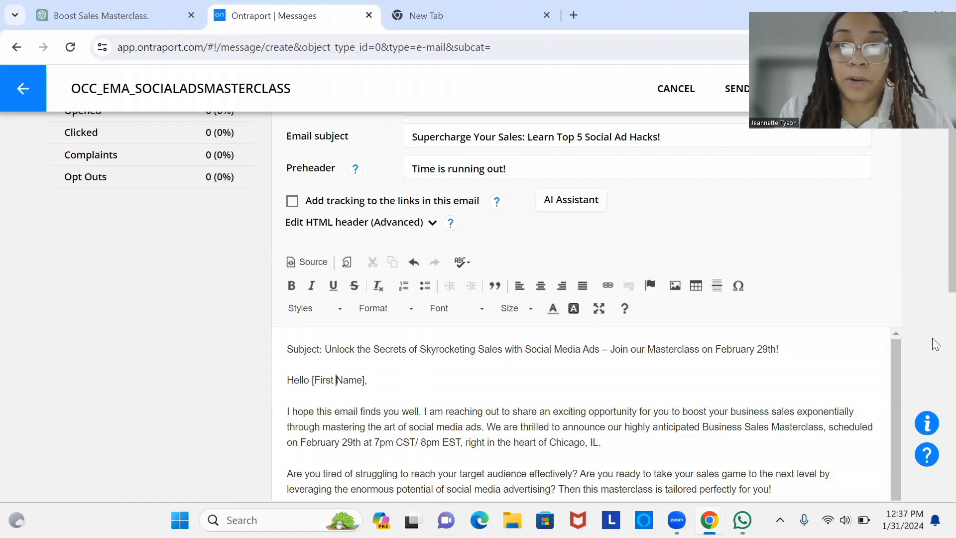
Delete the generated "Subject:" line and the blank lines above the greeting in the message body.
{"action": "scroll", "coordinate": [932, 368], "scroll_direction": "down", "scroll_amount": 5}
{"action": "scroll", "coordinate": [932, 393], "scroll_direction": "down", "scroll_amount": 4}
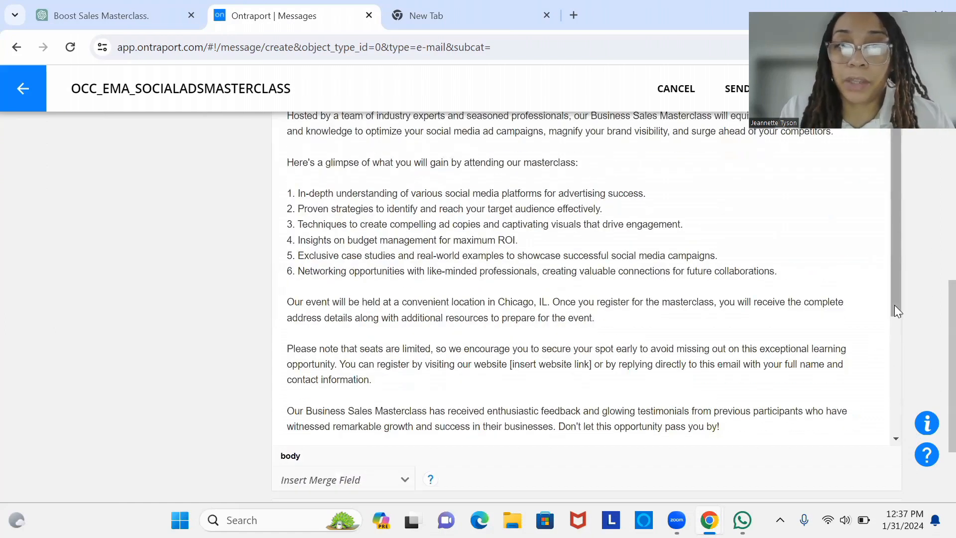
{"action": "scroll", "coordinate": [898, 438], "scroll_direction": "down", "scroll_amount": 2}
{"action": "scroll", "coordinate": [896, 359], "scroll_direction": "up", "scroll_amount": 3}
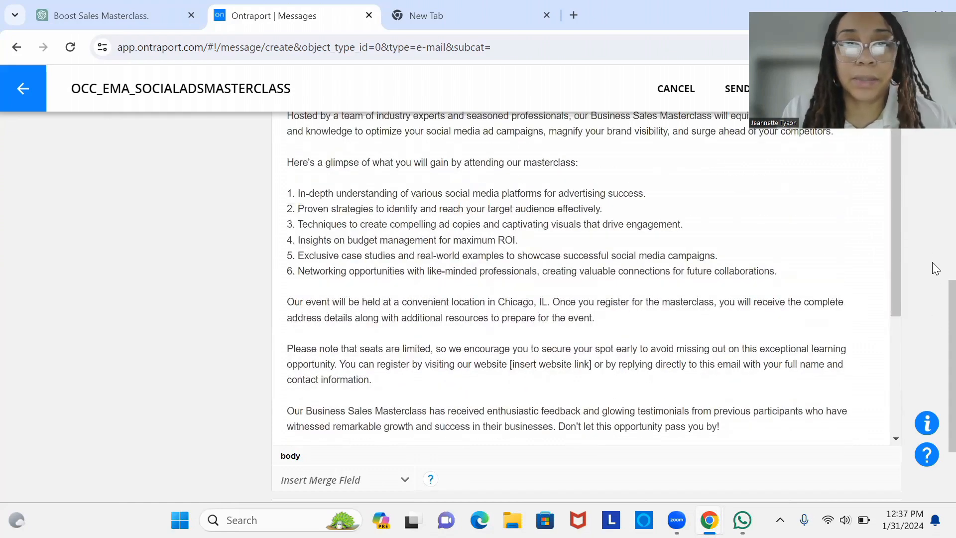
{"action": "scroll", "coordinate": [933, 200], "scroll_direction": "up", "scroll_amount": 5}
{"action": "scroll", "coordinate": [934, 144], "scroll_direction": "up", "scroll_amount": 5}
{"action": "scroll", "coordinate": [934, 214], "scroll_direction": "down", "scroll_amount": 5}
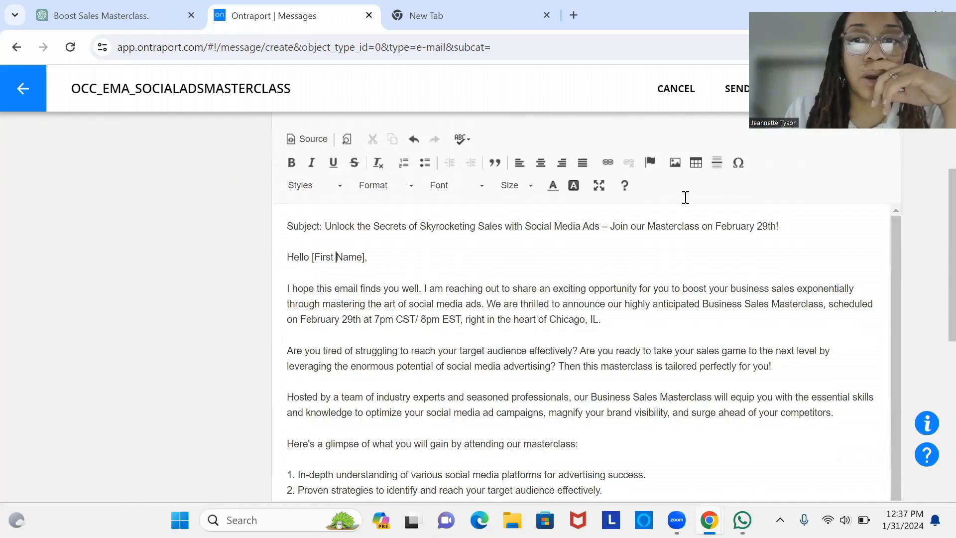
{"action": "left_click_drag", "start_coordinate": [792, 230], "coordinate": [258, 232]}
{"action": "key", "text": "BackSpace"}
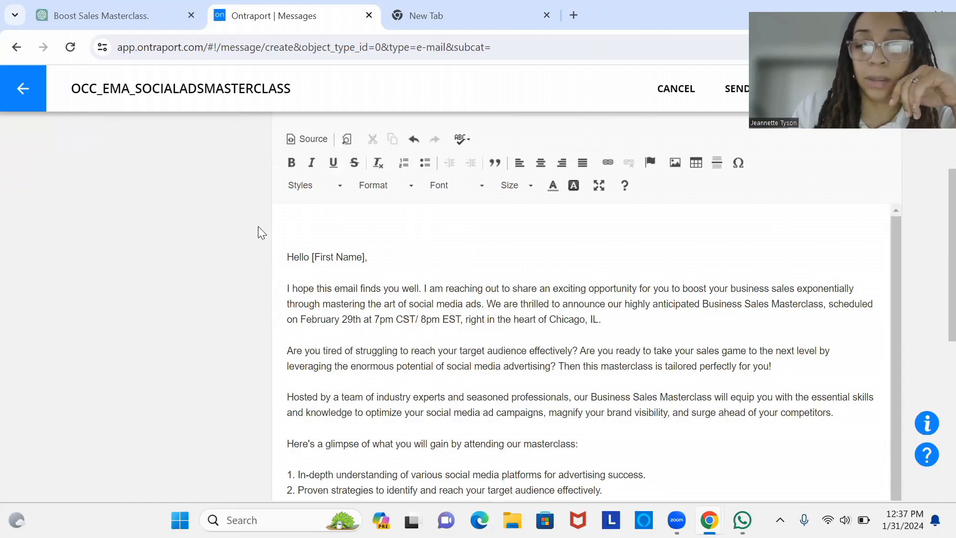
{"action": "key", "text": "BackSpace"}
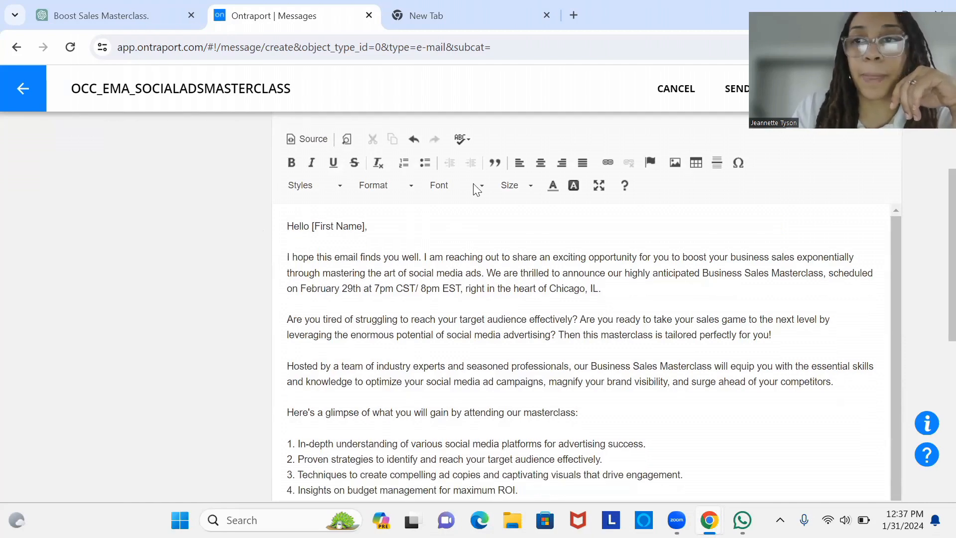
Fill the plain text email from the HTML version with long lines wrapped, and enable tracking of its links.
{"action": "scroll", "coordinate": [932, 298], "scroll_direction": "down", "scroll_amount": 5}
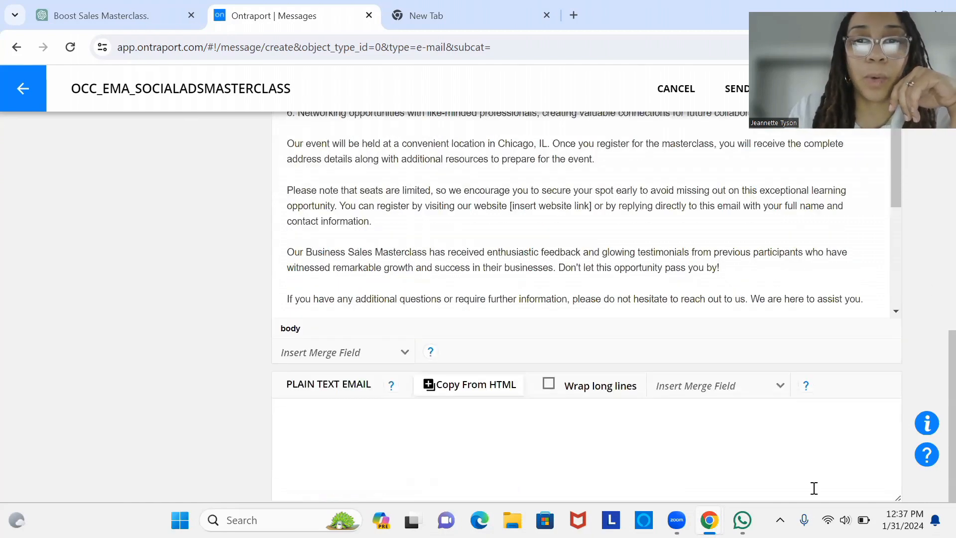
{"action": "left_click", "coordinate": [504, 394]}
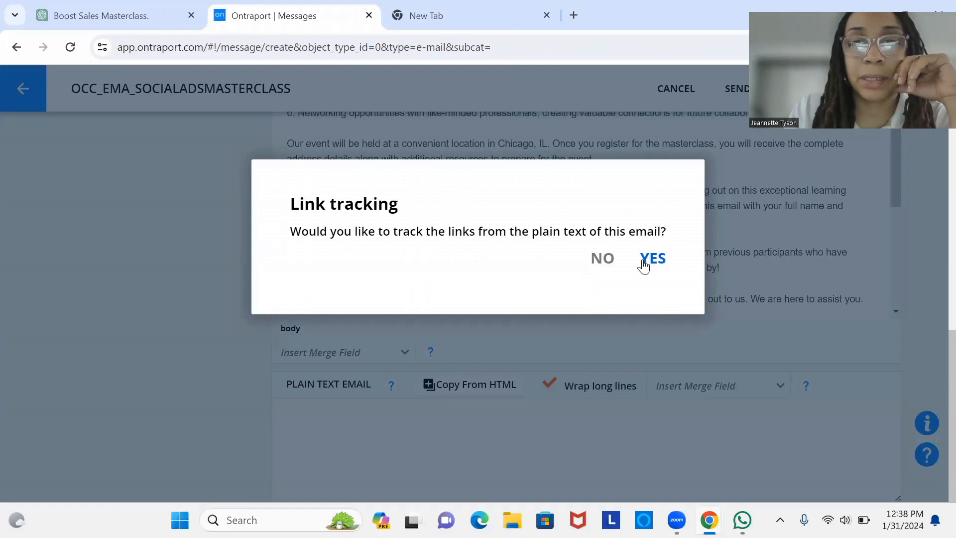
{"action": "left_click", "coordinate": [644, 260]}
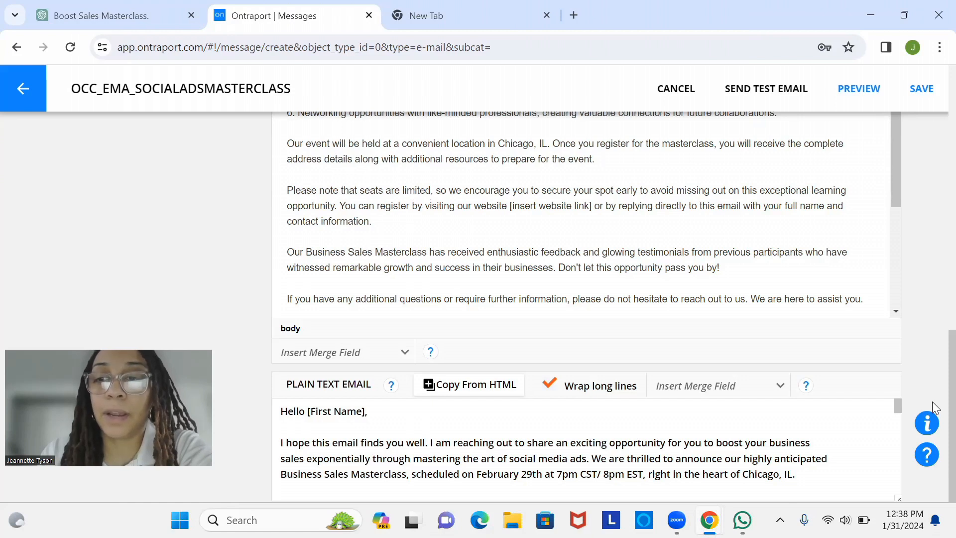
Save the email, return to the Messages list and select the OCC_EMA_SOCIALADSMASTERCLASS message there.
{"action": "scroll", "coordinate": [935, 407], "scroll_direction": "up", "scroll_amount": 20}
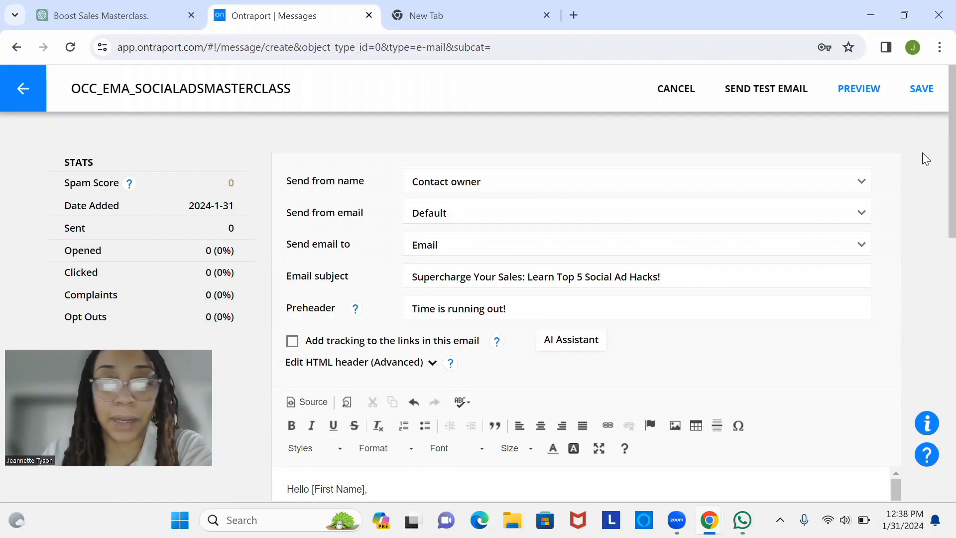
{"action": "left_click", "coordinate": [937, 108]}
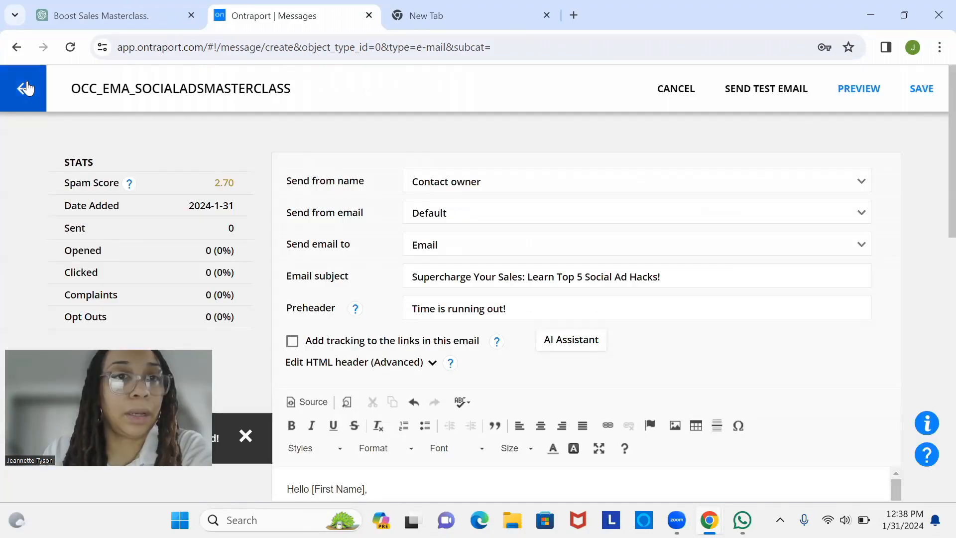
{"action": "left_click", "coordinate": [27, 88]}
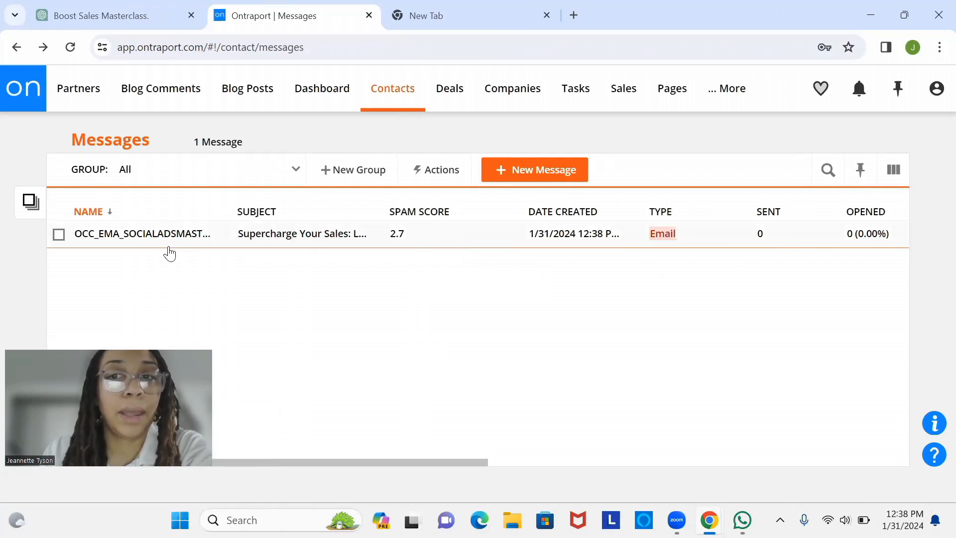
{"action": "left_click", "coordinate": [60, 235]}
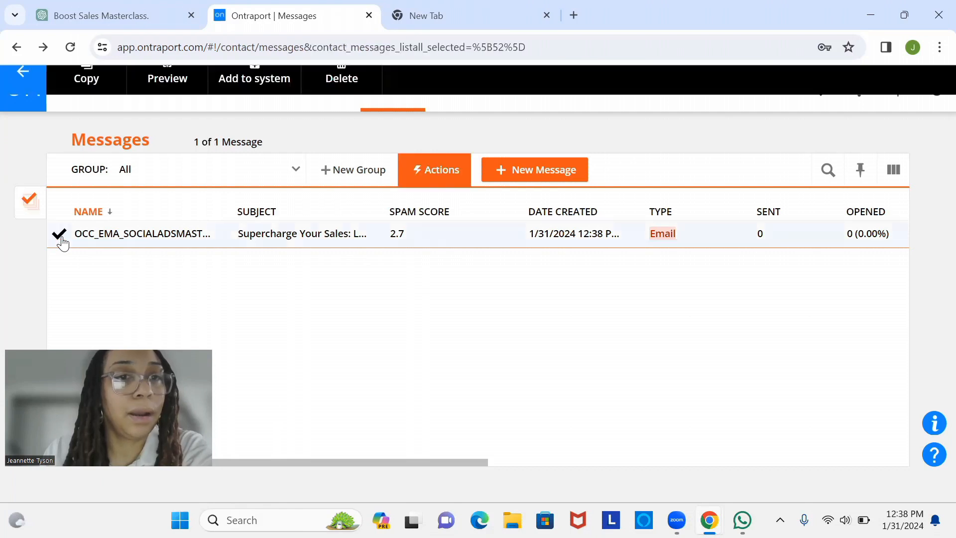
Make a copy of the selected message and clear the copy's email subject.
{"action": "left_click", "coordinate": [84, 88]}
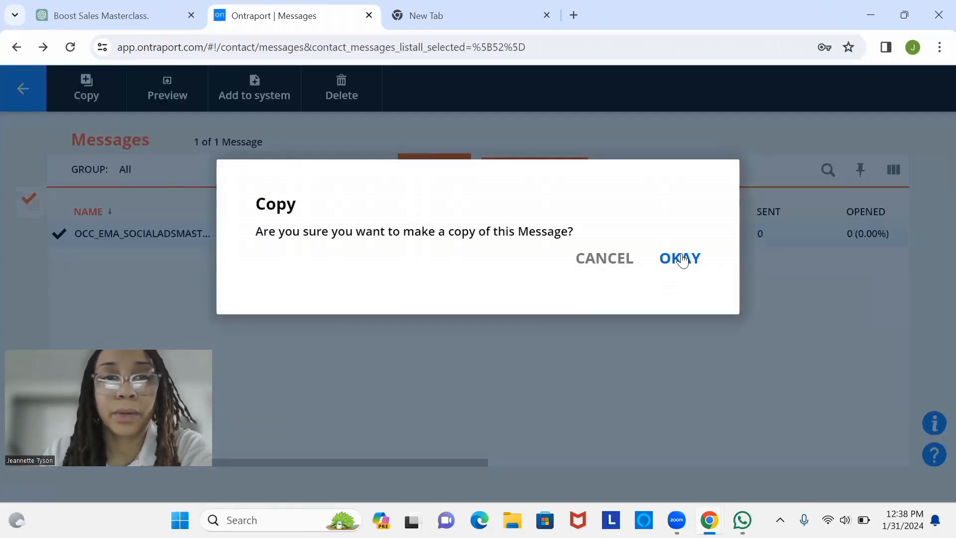
{"action": "left_click", "coordinate": [682, 258]}
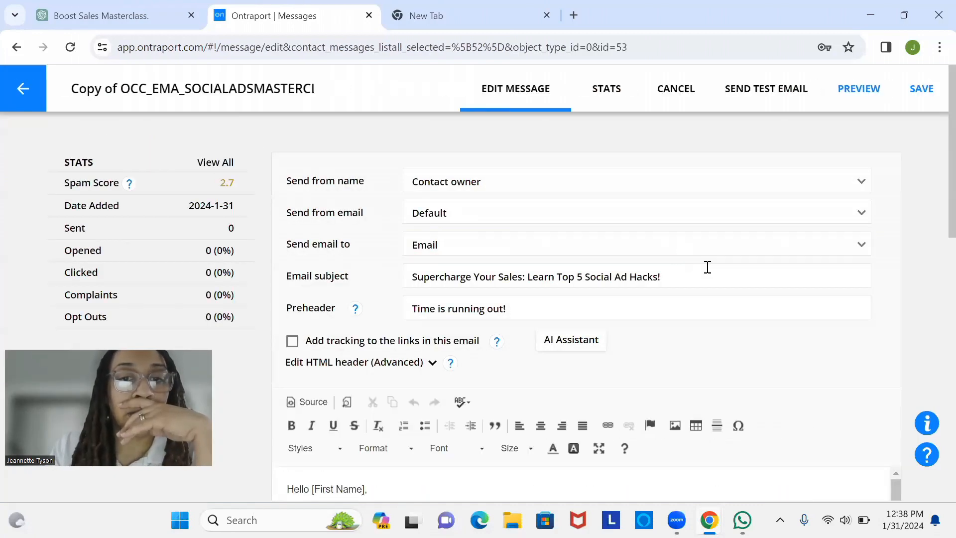
{"action": "left_click_drag", "start_coordinate": [713, 276], "coordinate": [390, 294]}
{"action": "key", "text": "BackSpace"}
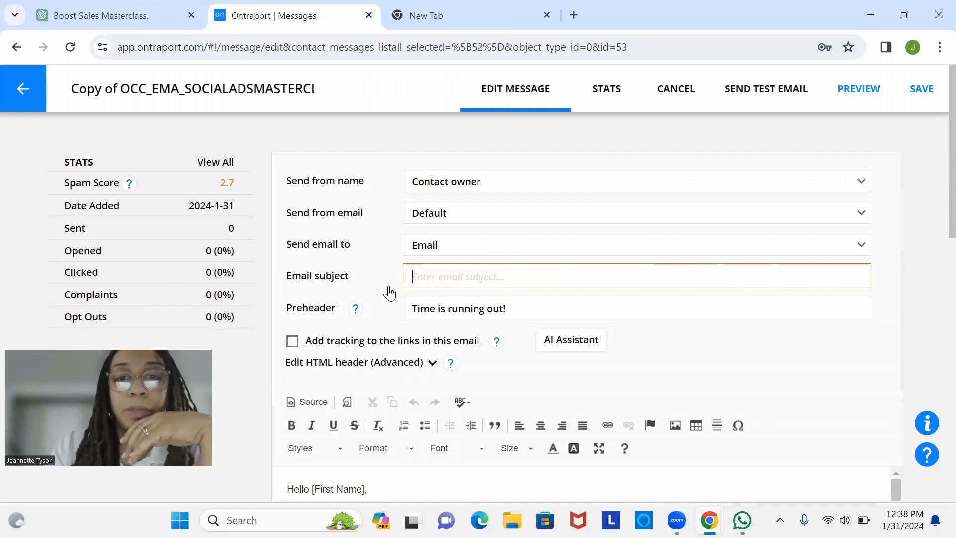
Rename the copied message as OCC_EMB_SOCIALADSMASTERCLASS.
{"action": "left_click", "coordinate": [183, 92]}
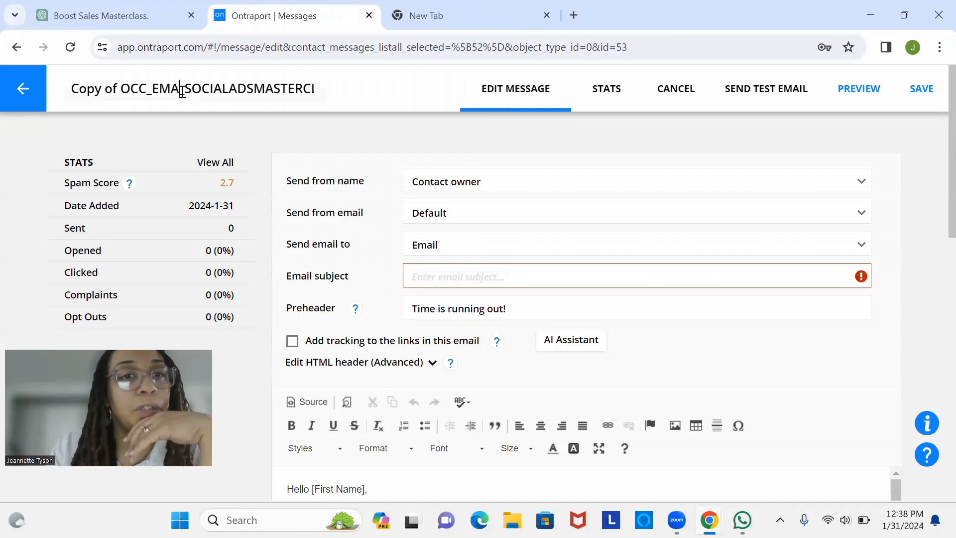
{"action": "key", "text": "BackSpace"}
{"action": "type", "text": "B"}
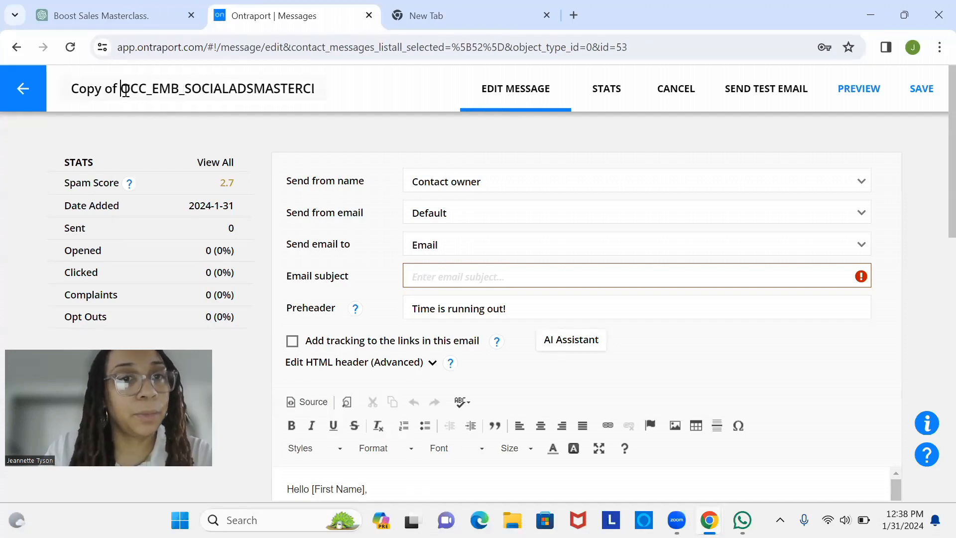
{"action": "key", "text": "BackSpace"}
{"action": "key", "text": "BackSpace"}
{"action": "key", "text": "BackSpace"}
{"action": "key", "text": "BackSpace"}
{"action": "key", "text": "BackSpace"}
{"action": "key", "text": "BackSpace"}
{"action": "key", "text": "BackSpace"}
{"action": "key", "text": "BackSpace"}
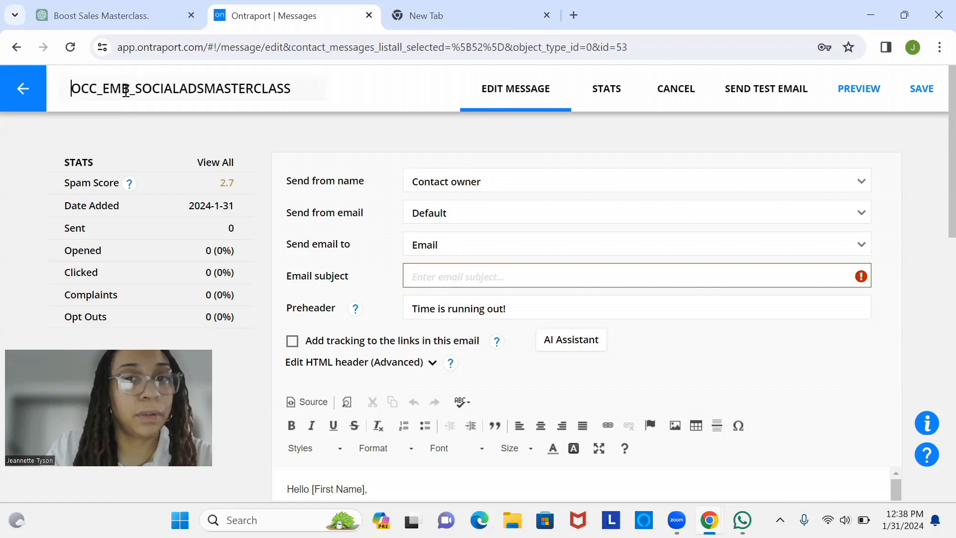
Switch to ChatGPT and copy the suggested subject line "Final Call: Skyrocket Sales with Insider Social Ad Insights!".
{"action": "left_click", "coordinate": [81, 15]}
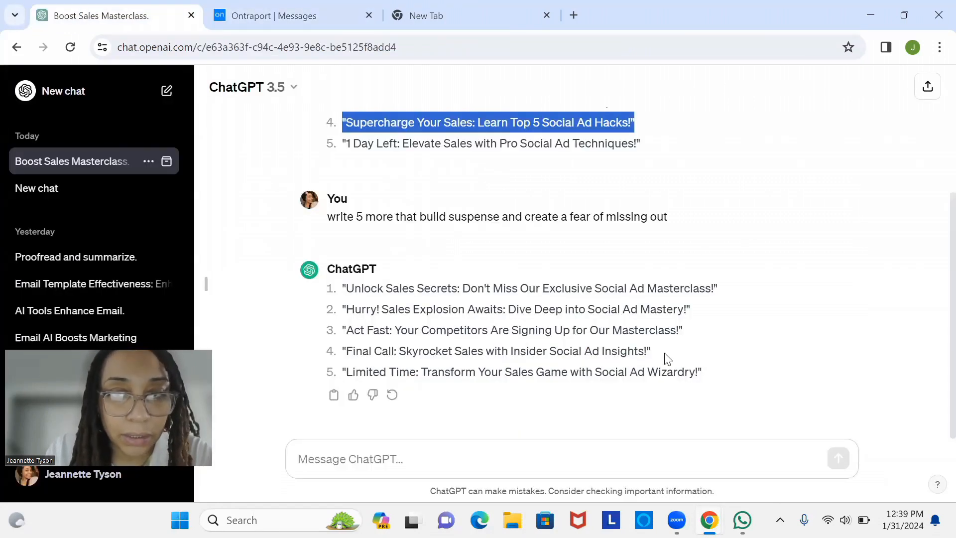
{"action": "left_click_drag", "start_coordinate": [653, 355], "coordinate": [336, 359]}
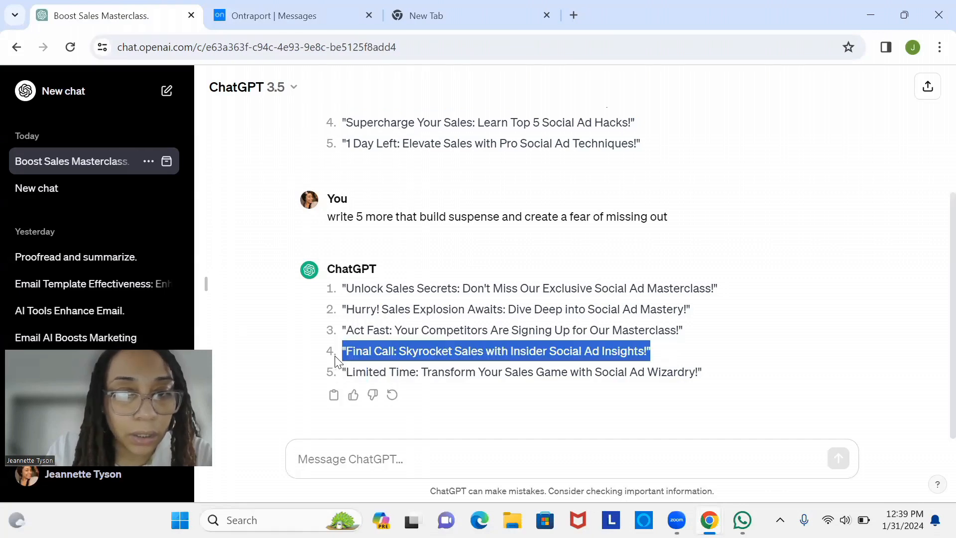
{"action": "right_click", "coordinate": [366, 354]}
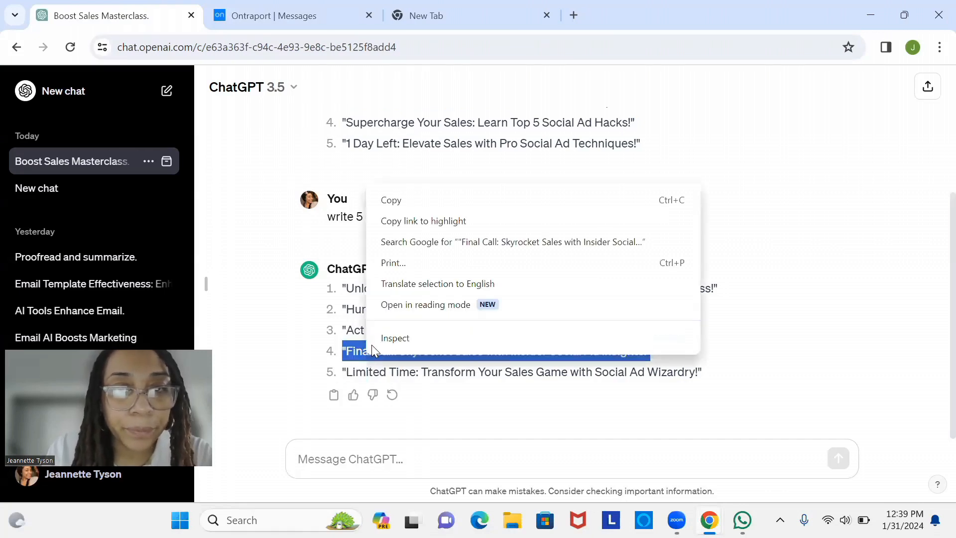
{"action": "left_click", "coordinate": [441, 201]}
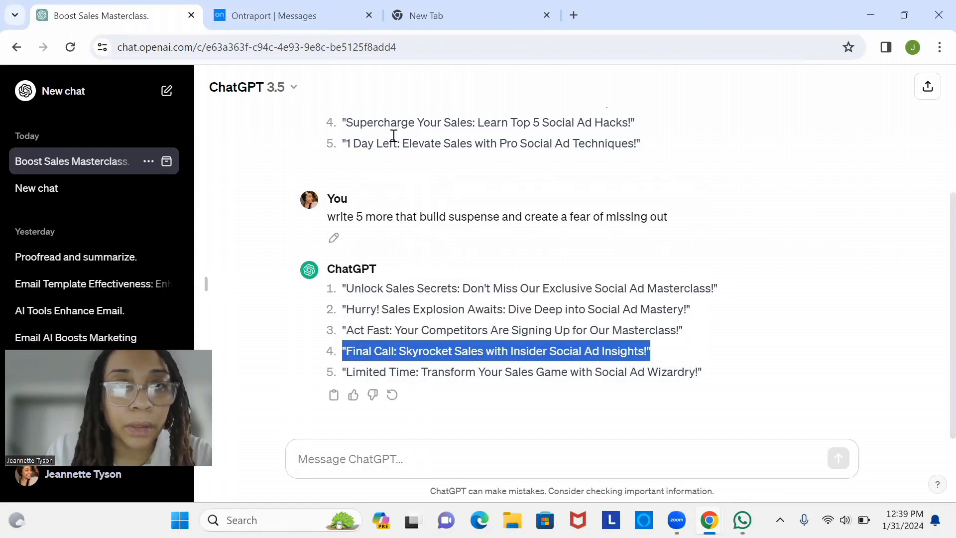
Back in Ontraport, set the email subject to the copied line, Final Call: Skyrocket Sales with Insider Social Ad Insights!, without quotation marks.
{"action": "left_click", "coordinate": [309, 16]}
{"action": "left_click", "coordinate": [466, 277]}
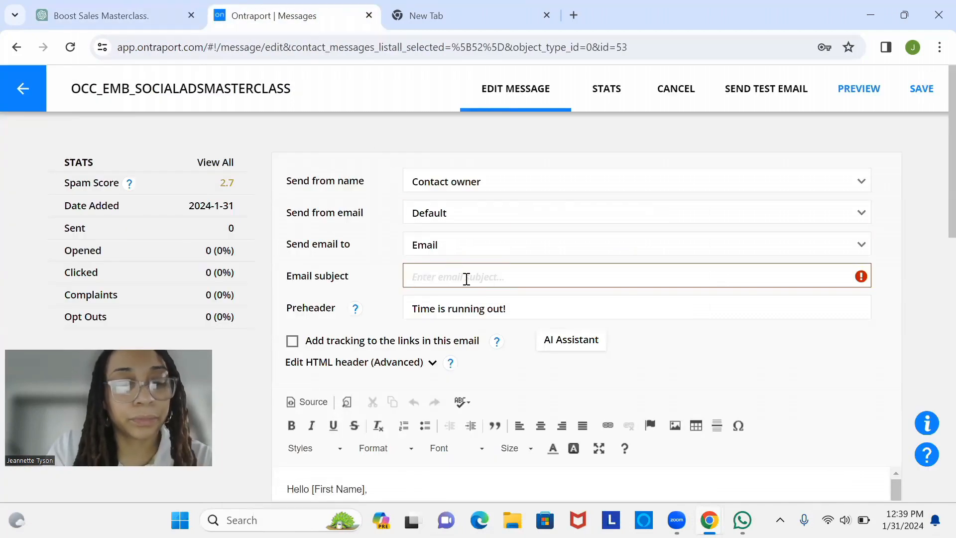
{"action": "key", "text": "ctrl+v"}
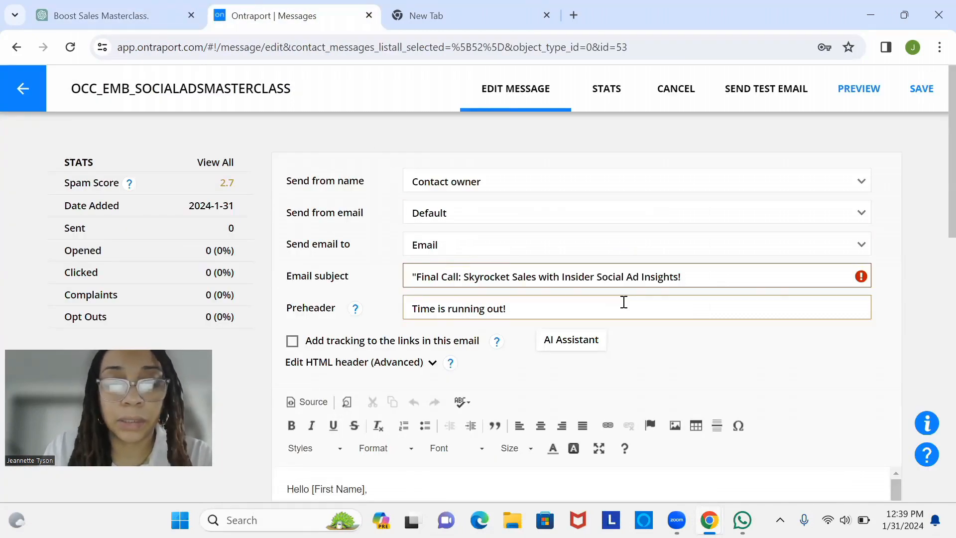
{"action": "left_click", "coordinate": [417, 280]}
{"action": "key", "text": "BackSpace"}
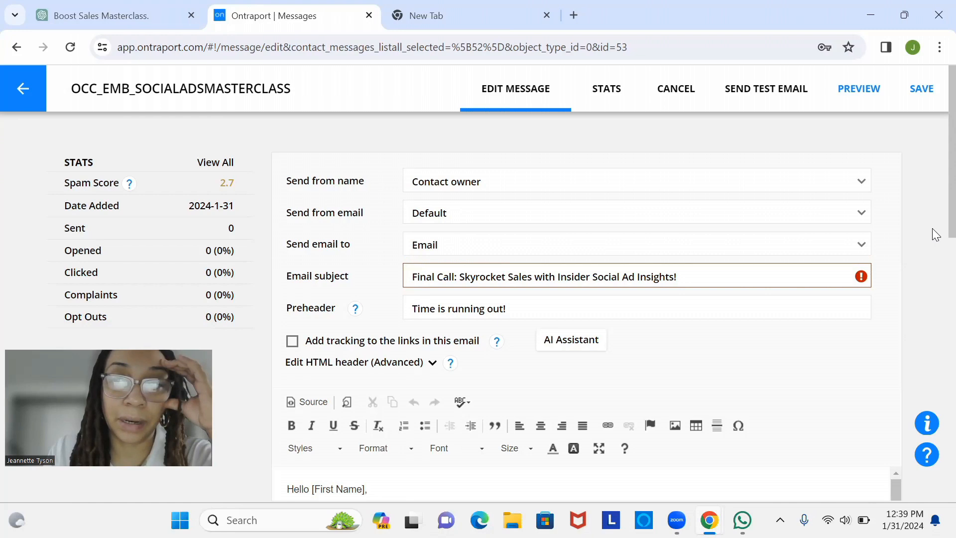
Refill the plain text email from the HTML version with link tracking, then save the OCC_EMB message and return to the Messages list.
{"action": "left_click_drag", "start_coordinate": [952, 229], "coordinate": [952, 335]}
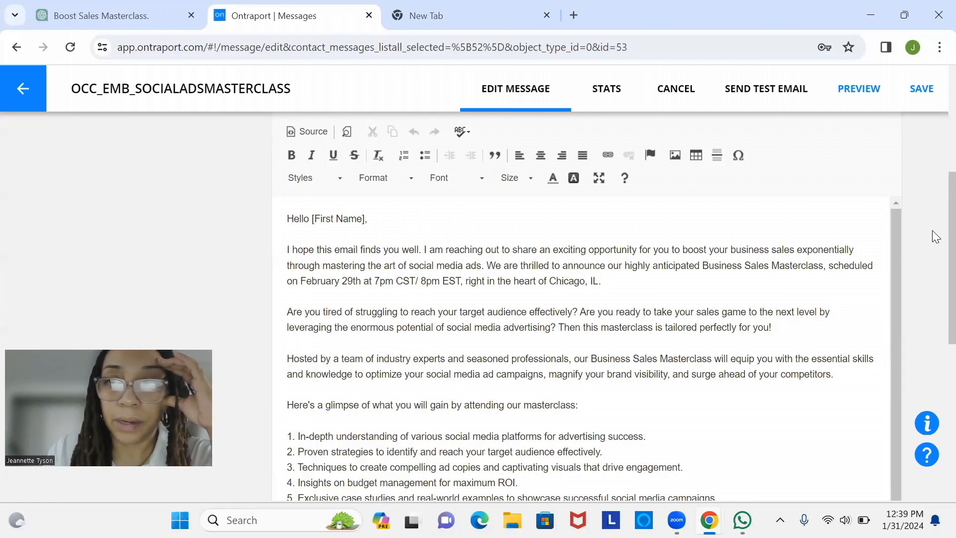
{"action": "scroll", "coordinate": [936, 245], "scroll_direction": "down", "scroll_amount": 6}
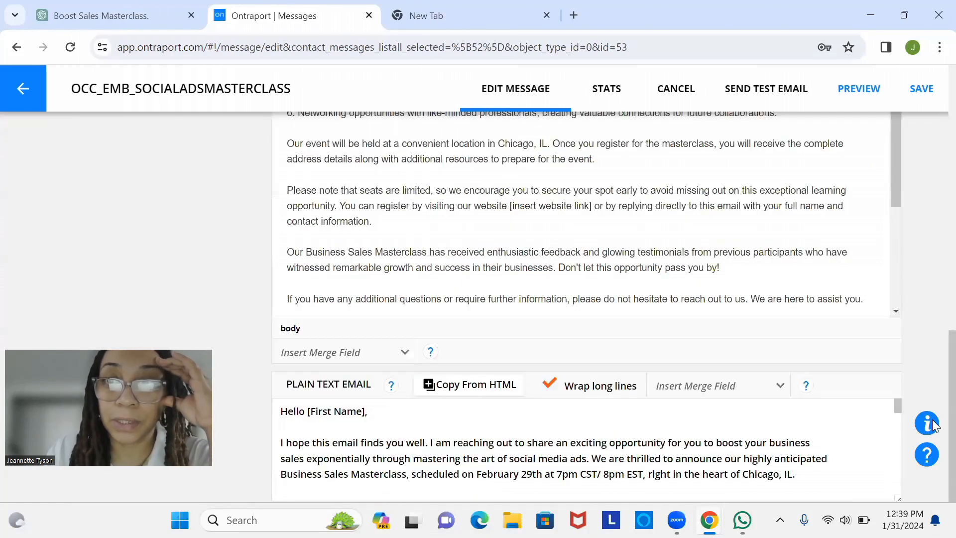
{"action": "scroll", "coordinate": [899, 263], "scroll_direction": "down", "scroll_amount": 3}
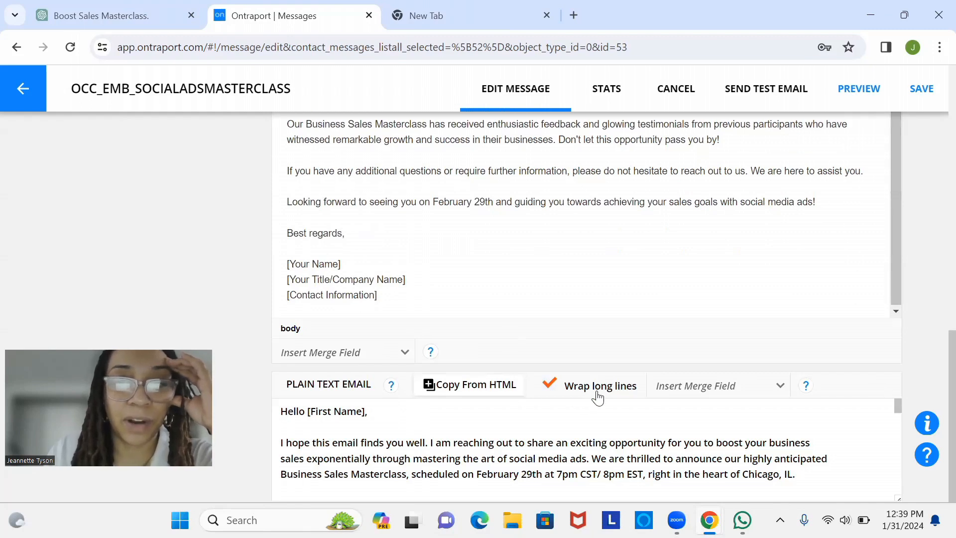
{"action": "left_click", "coordinate": [479, 398]}
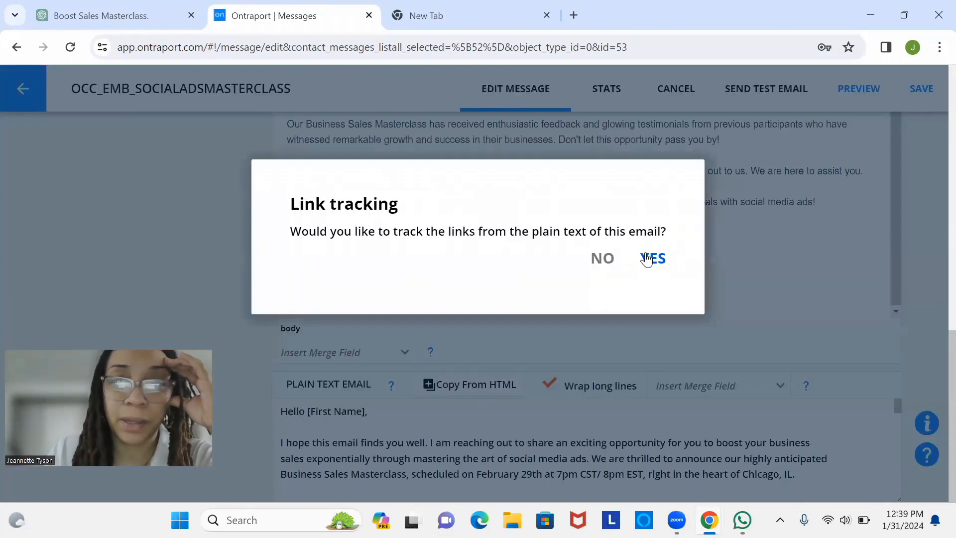
{"action": "left_click", "coordinate": [649, 257]}
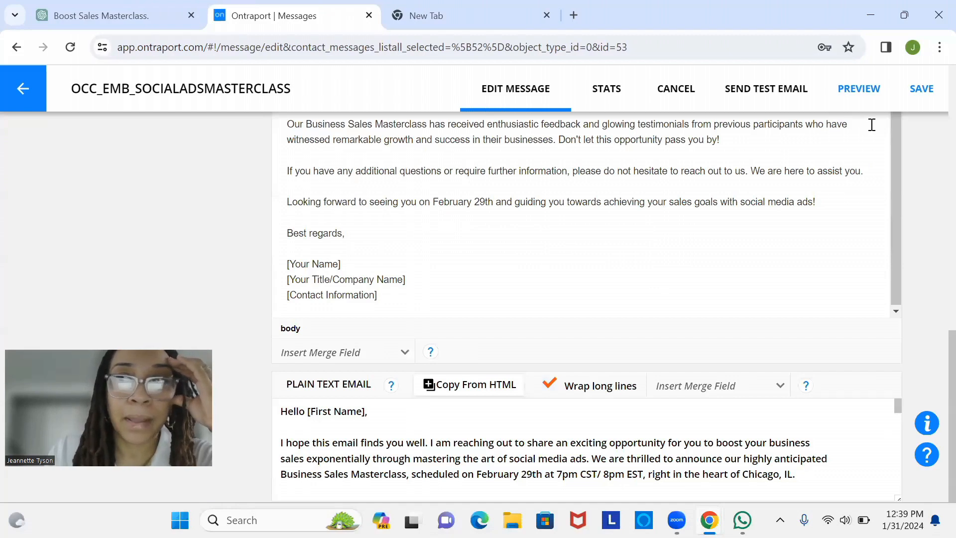
{"action": "left_click", "coordinate": [916, 111]}
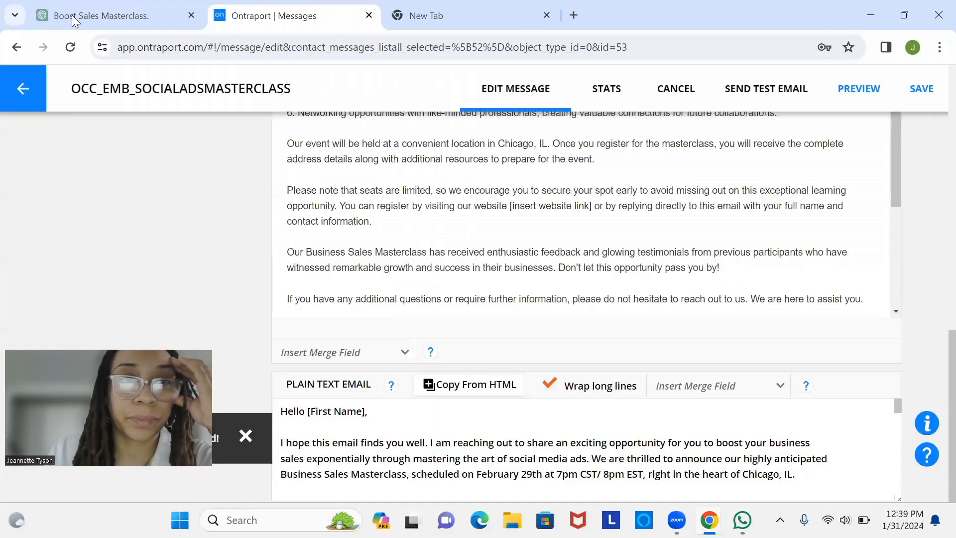
{"action": "left_click", "coordinate": [22, 90]}
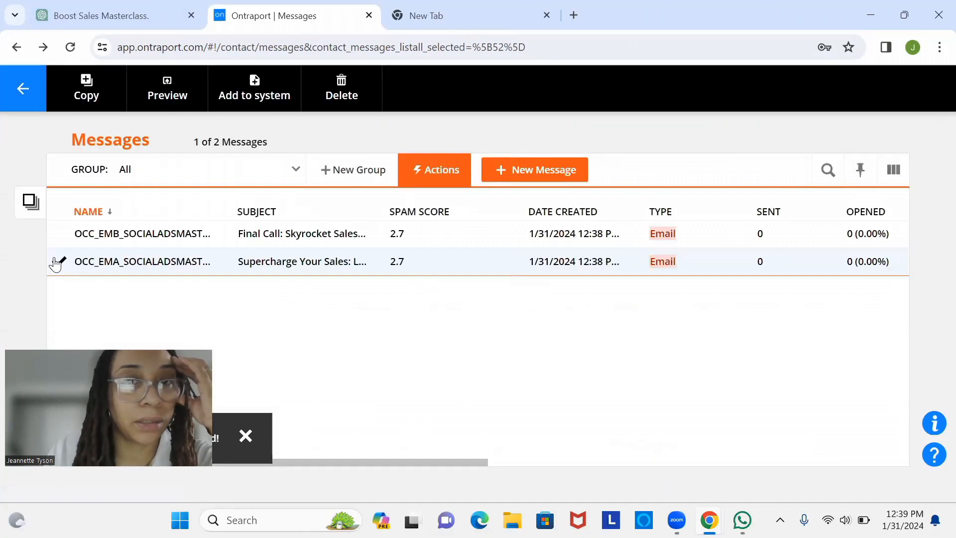
Open the OCC_EMA_SOCIALADSMASTERCLASS message and change its subject to "Supercharge Your Sales: Learn the Top 5 Social Ad Hacks!".
{"action": "left_click", "coordinate": [56, 263]}
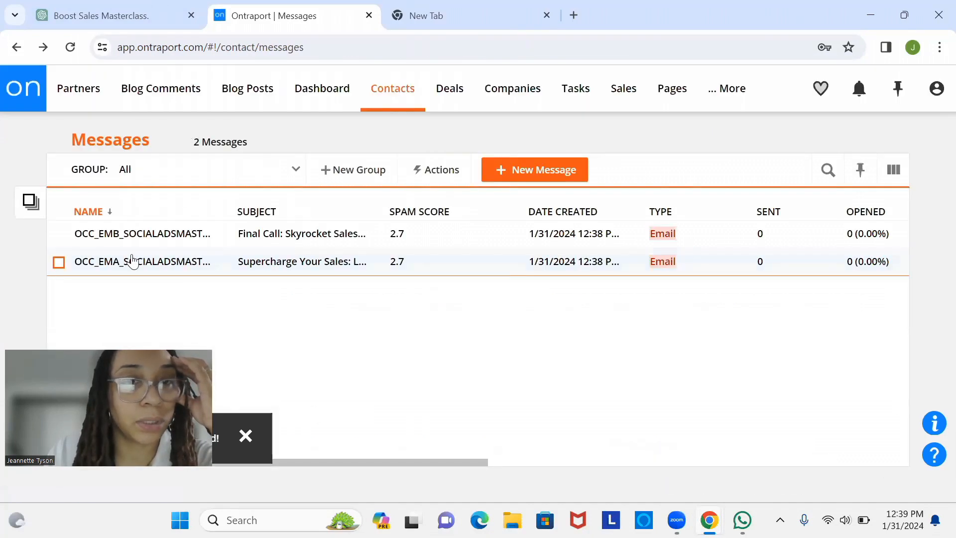
{"action": "double_click", "coordinate": [179, 262]}
{"action": "left_click", "coordinate": [165, 261]}
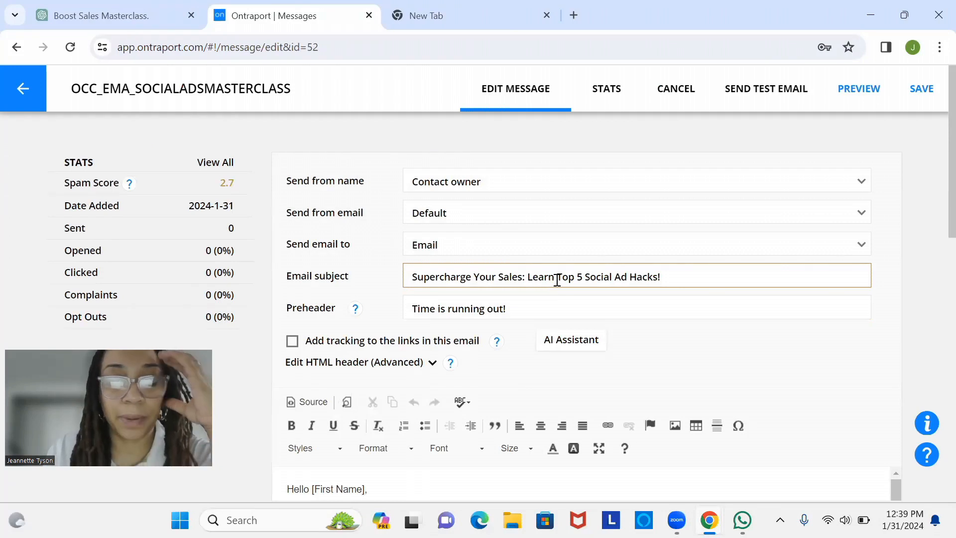
{"action": "type", "text": "the"}
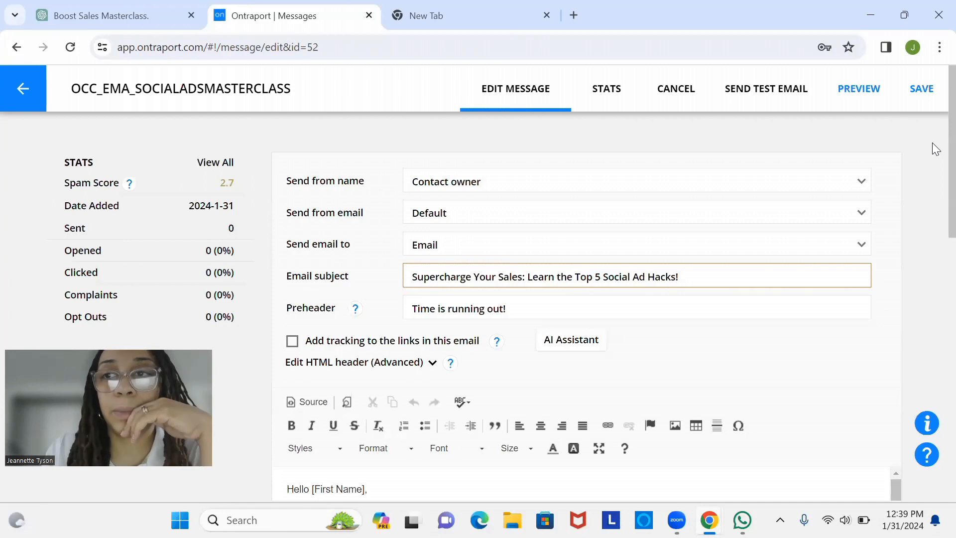
Copy the OCC_EMA message's HTML content into its plain text email with link tracking, then save and return to the Messages list.
{"action": "scroll", "coordinate": [935, 328], "scroll_direction": "down", "scroll_amount": 12}
{"action": "scroll", "coordinate": [935, 482], "scroll_direction": "down", "scroll_amount": 2}
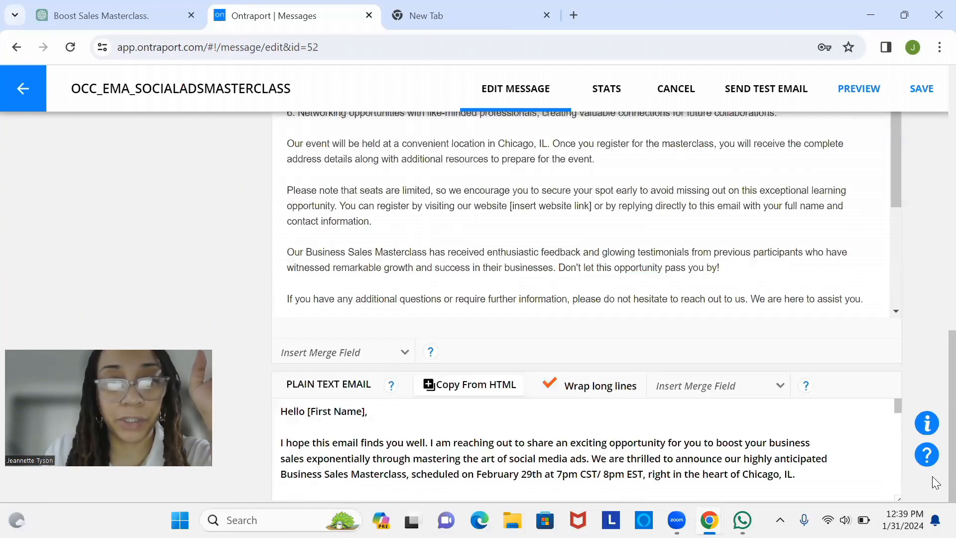
{"action": "left_click", "coordinate": [506, 387]}
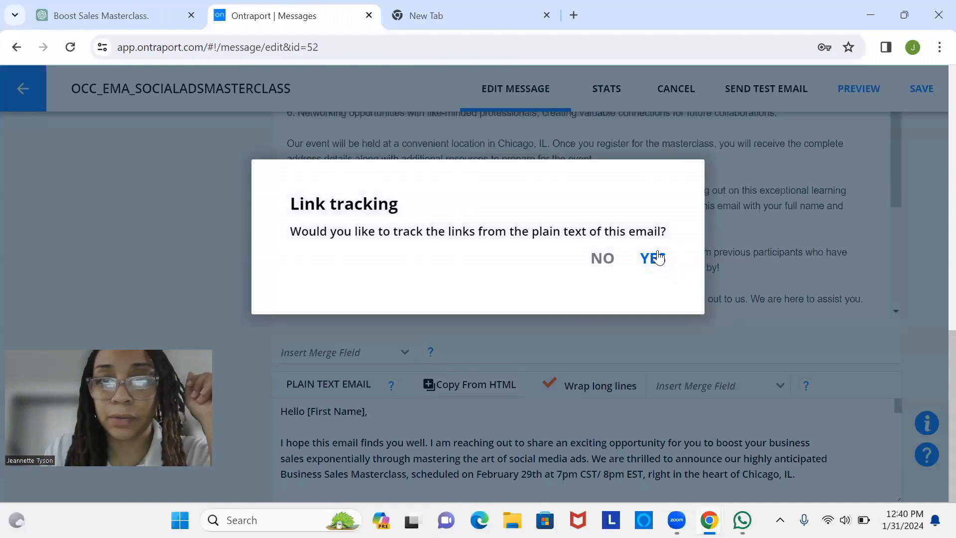
{"action": "left_click", "coordinate": [655, 259]}
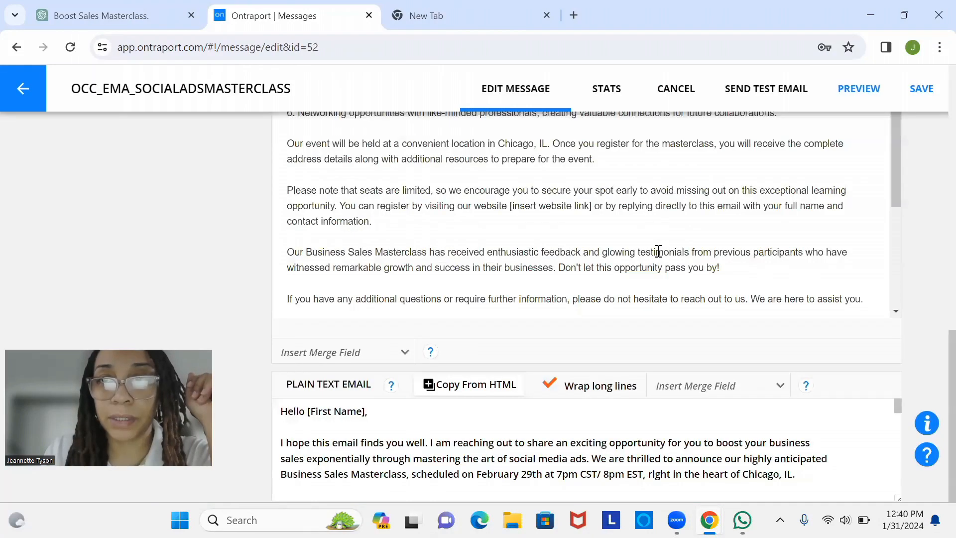
{"action": "left_click", "coordinate": [932, 90]}
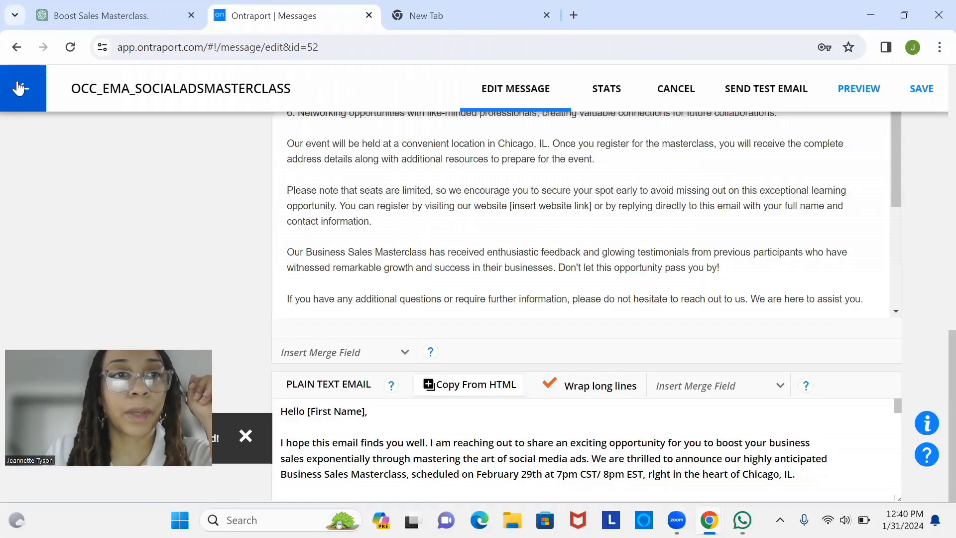
{"action": "left_click", "coordinate": [19, 88]}
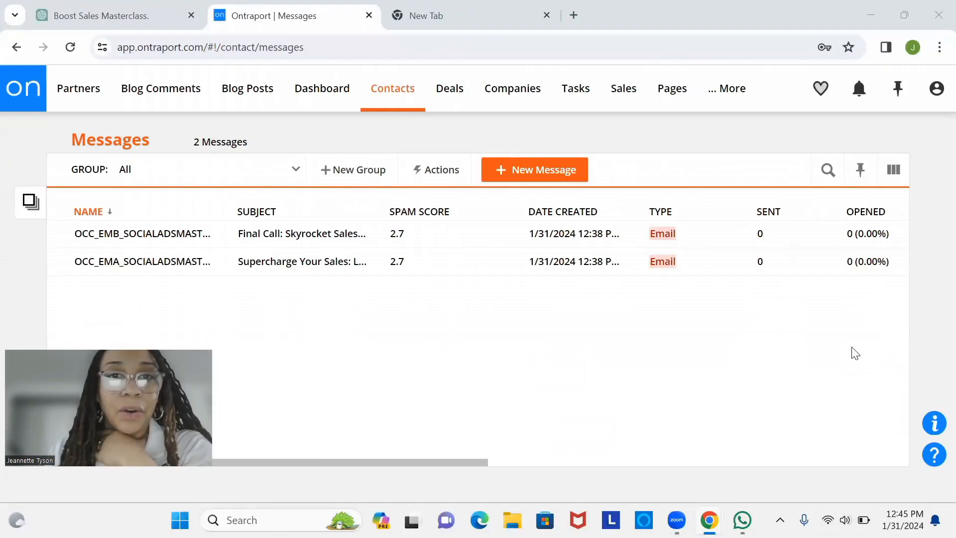
Create a new contact automation starting from scratch.
{"action": "mouse_move", "coordinate": [391, 100]}
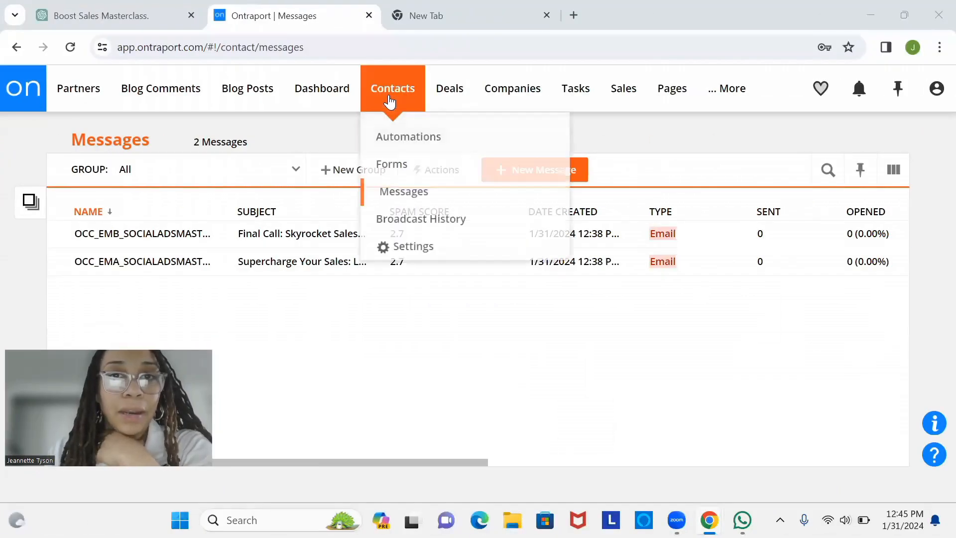
{"action": "left_click", "coordinate": [404, 142]}
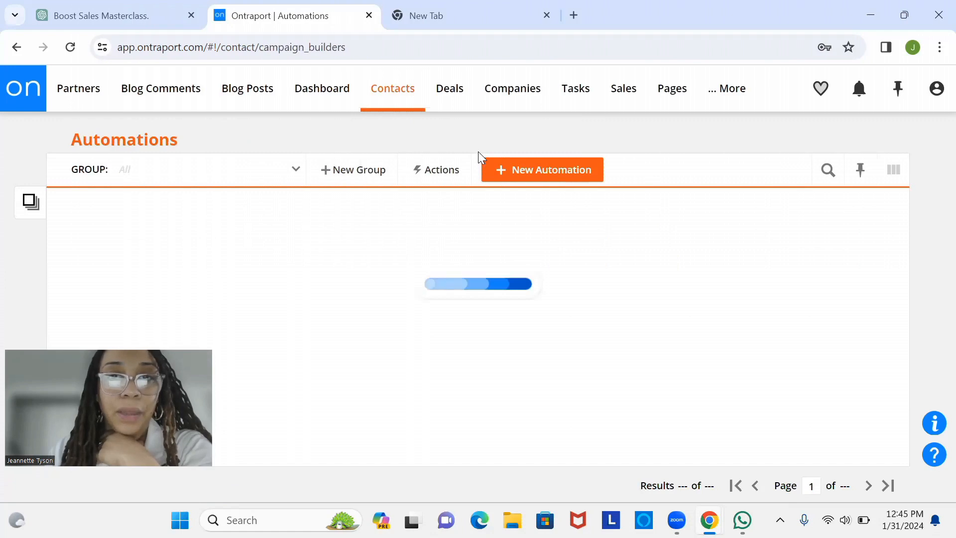
{"action": "left_click", "coordinate": [546, 174]}
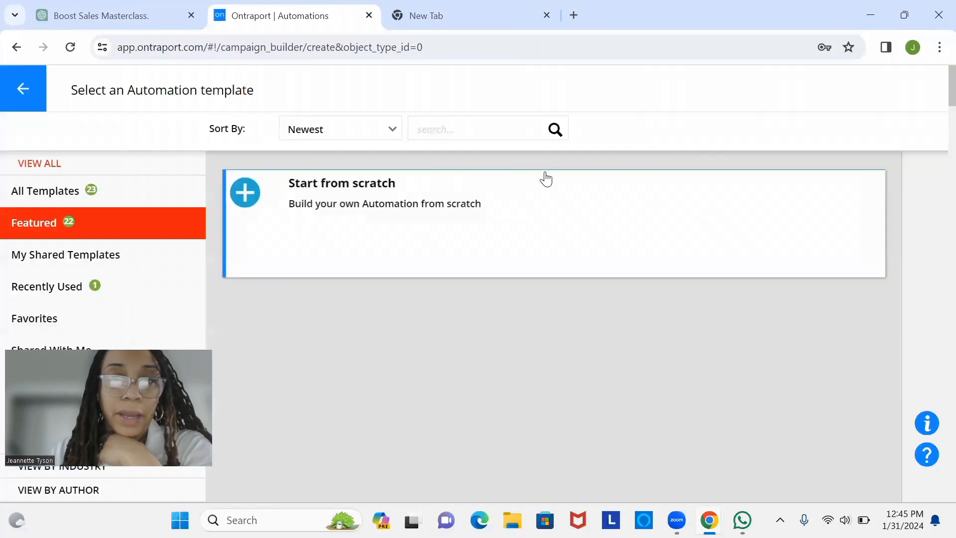
{"action": "left_click", "coordinate": [503, 227]}
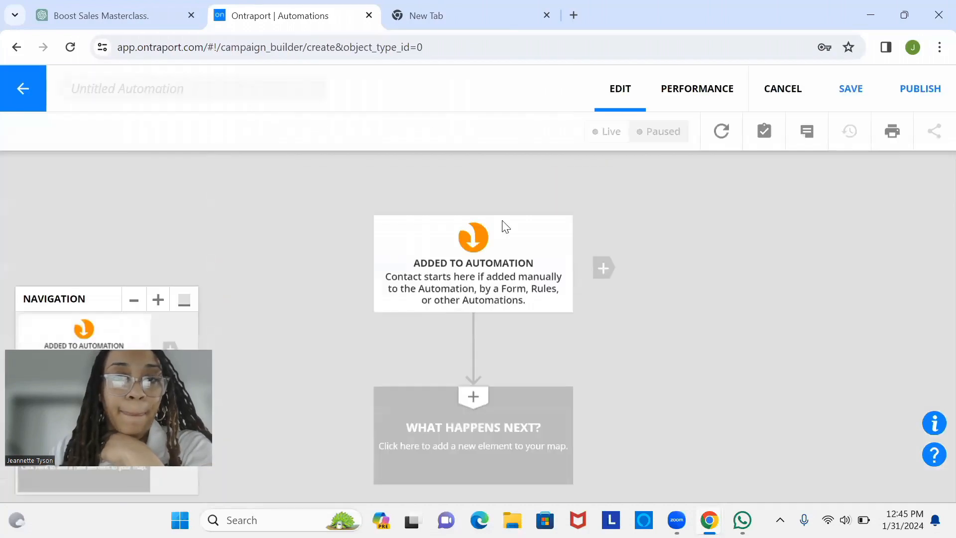
Name the new automation OCC_ATM_SALESMASTERCLASS.
{"action": "left_click", "coordinate": [195, 78]}
{"action": "type", "text": "OCC_ATM_SA"}
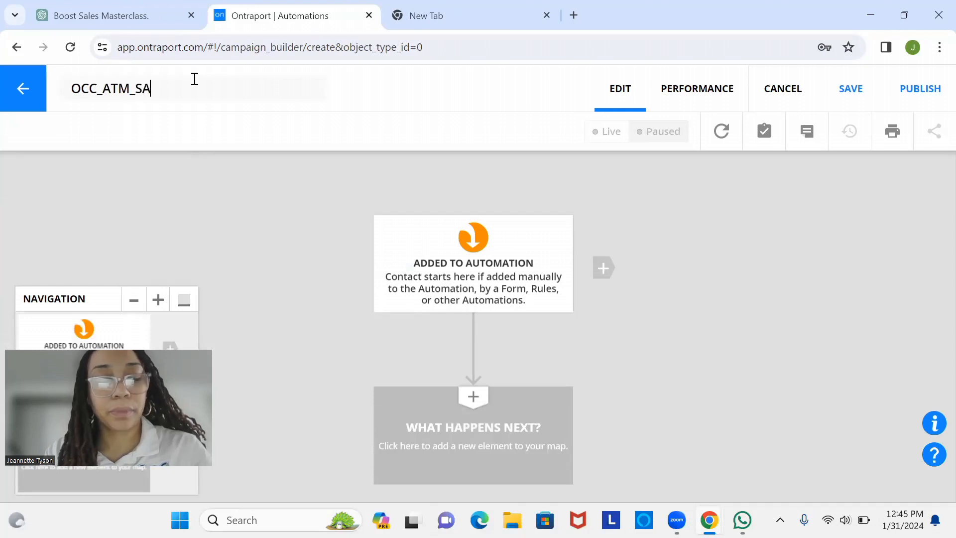
{"action": "type", "text": "LESM"}
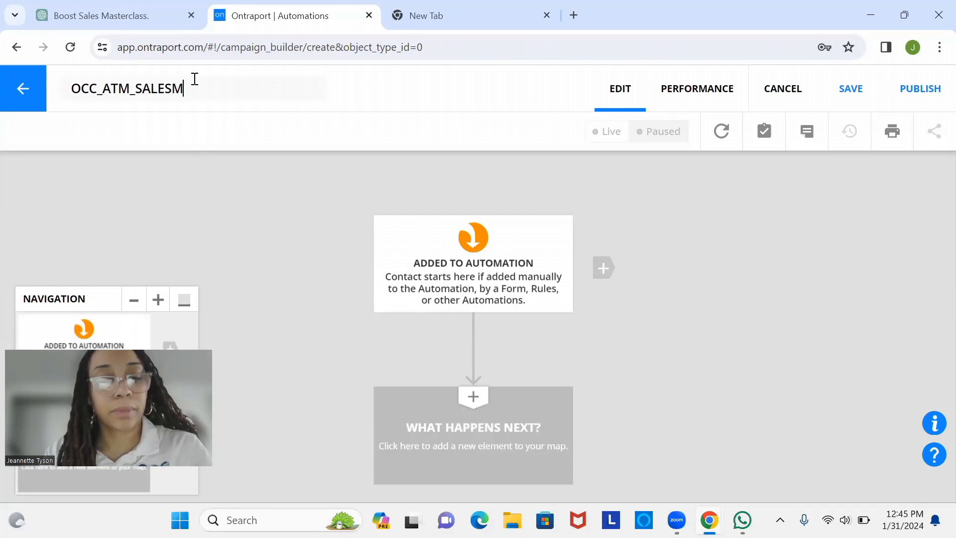
{"action": "type", "text": "ASTERCLASS"}
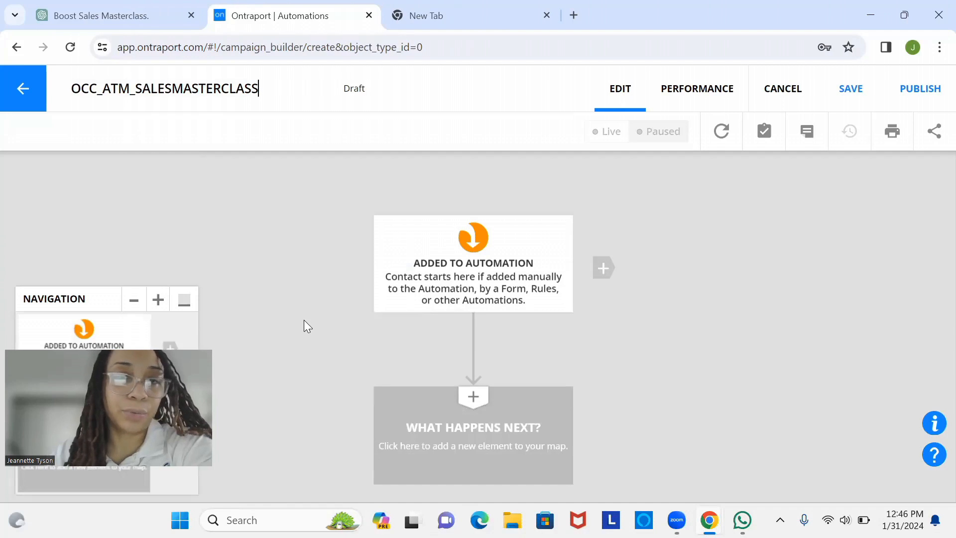
Search the new items for "spl" and add a Split element after the automation's starting element.
{"action": "left_click", "coordinate": [381, 279]}
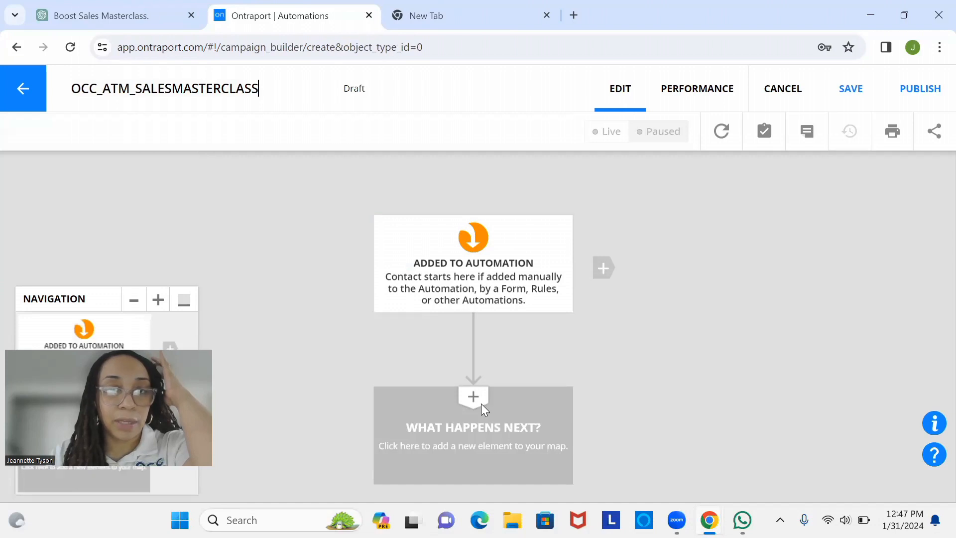
{"action": "left_click", "coordinate": [475, 438]}
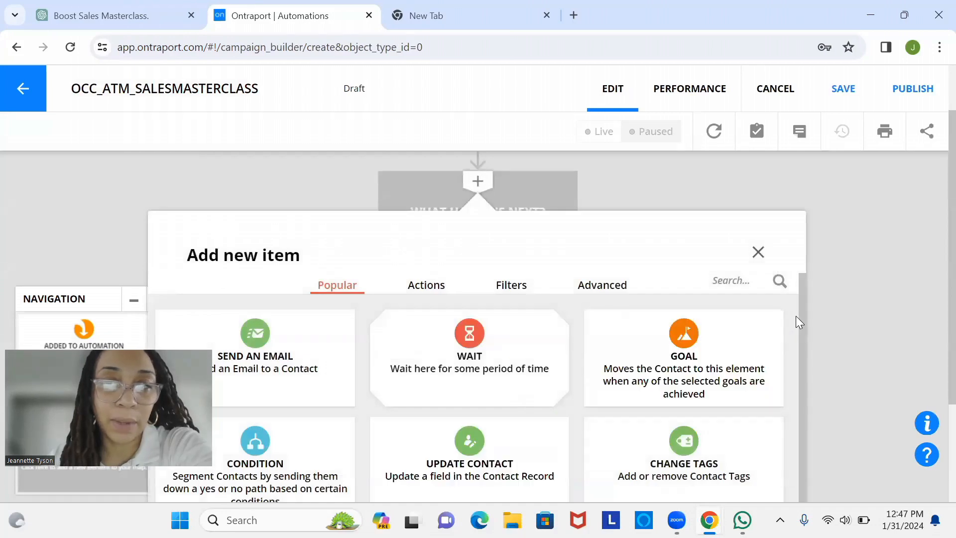
{"action": "right_click", "coordinate": [816, 405]}
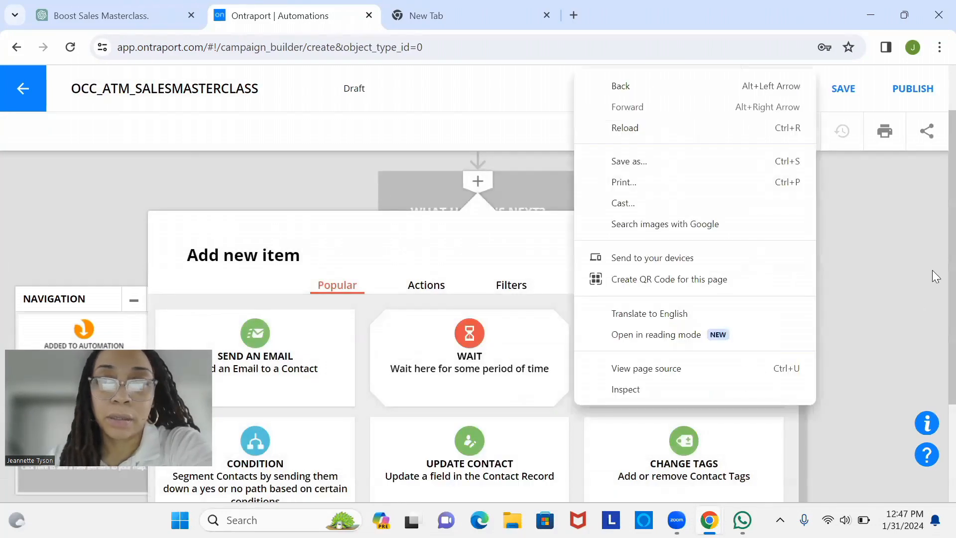
{"action": "left_click", "coordinate": [932, 294]}
{"action": "scroll", "coordinate": [934, 329], "scroll_direction": "down", "scroll_amount": 2}
{"action": "scroll", "coordinate": [935, 358], "scroll_direction": "down", "scroll_amount": 1}
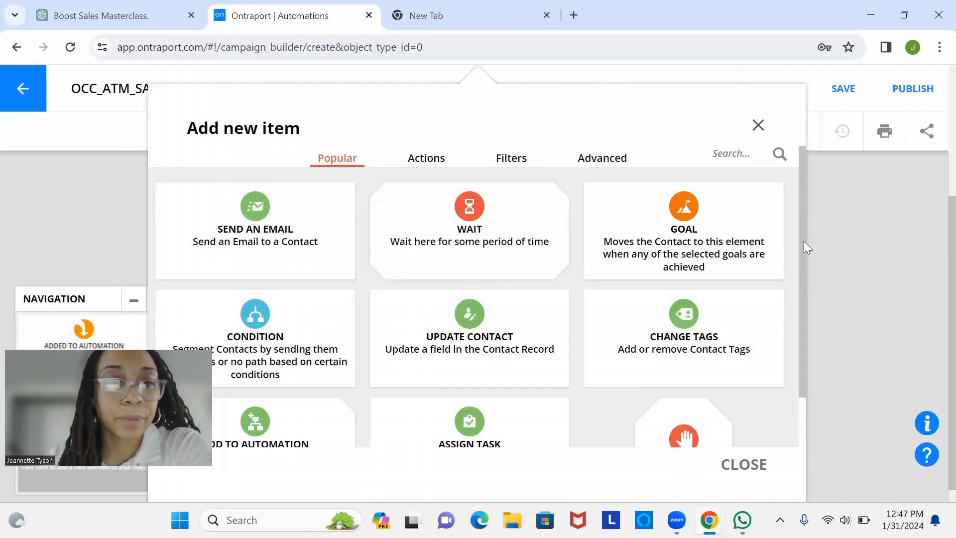
{"action": "scroll", "coordinate": [806, 260], "scroll_direction": "down", "scroll_amount": 1}
{"action": "scroll", "coordinate": [814, 269], "scroll_direction": "up", "scroll_amount": 1}
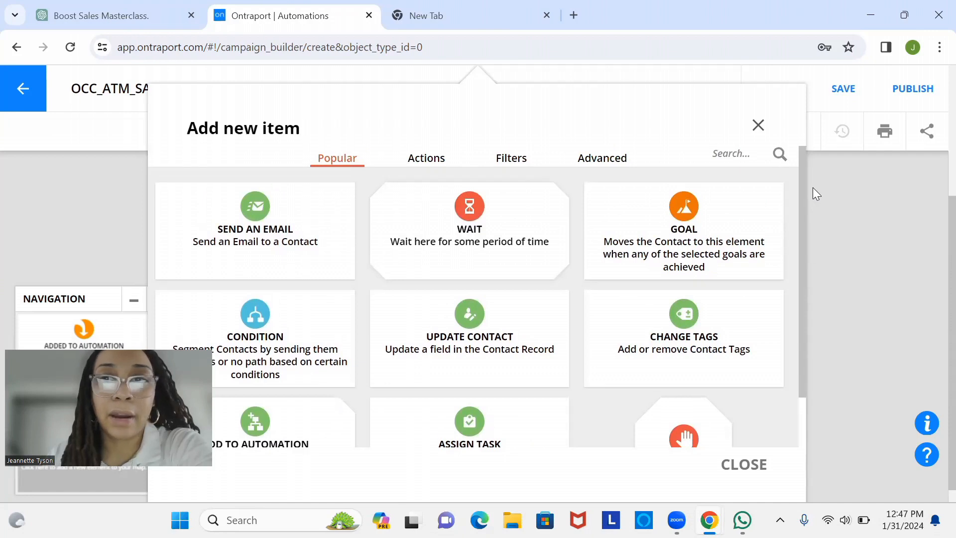
{"action": "left_click", "coordinate": [743, 150]}
{"action": "left_click", "coordinate": [743, 150]}
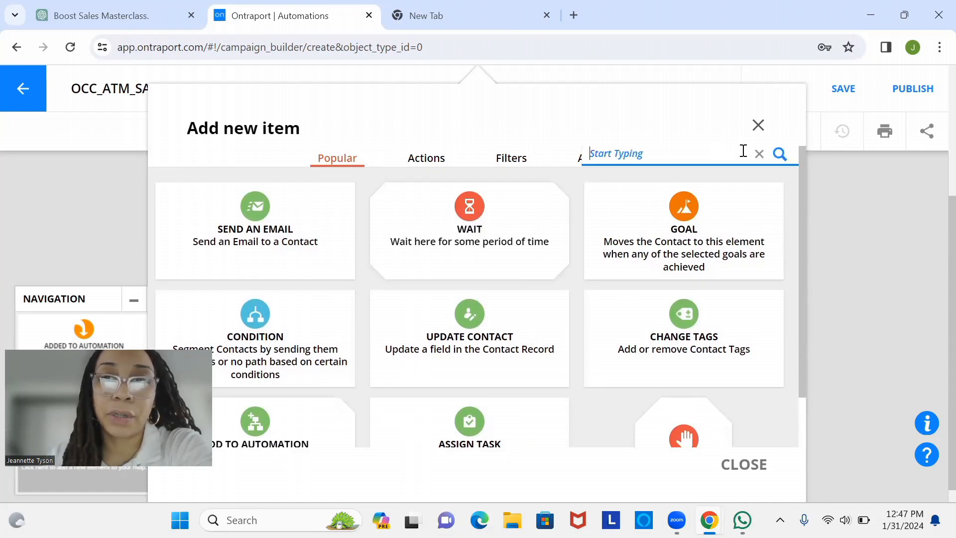
{"action": "type", "text": "spl"}
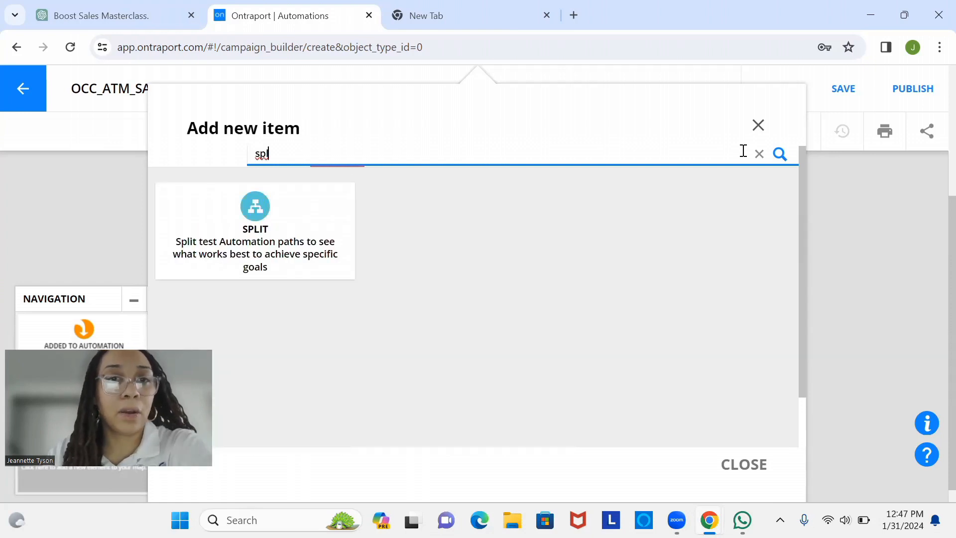
{"action": "left_click", "coordinate": [291, 219]}
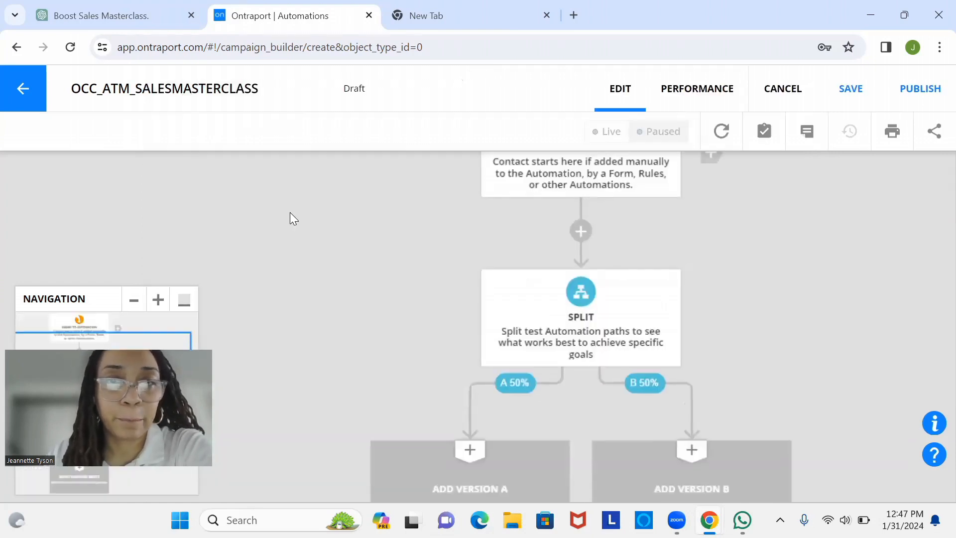
Open the Split element's settings and set its traffic to 50% for A and 50% for B.
{"action": "left_click_drag", "start_coordinate": [557, 425], "coordinate": [545, 243]}
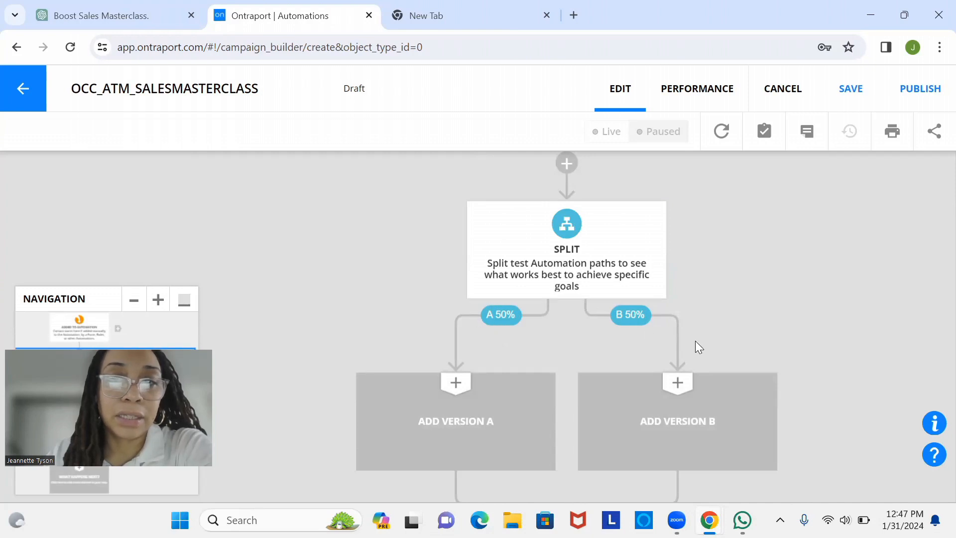
{"action": "left_click", "coordinate": [607, 274]}
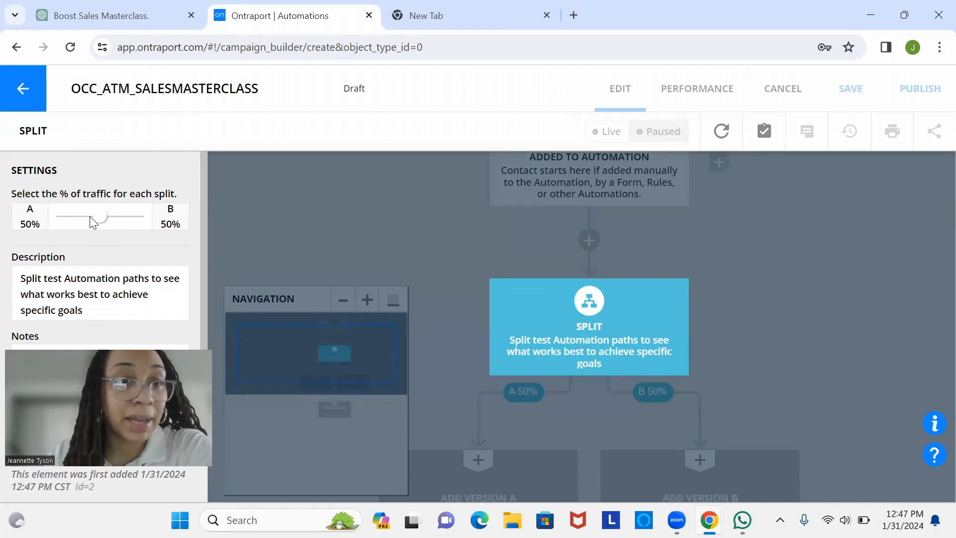
{"action": "mouse_move", "coordinate": [103, 220]}
{"action": "left_mouse_down"}
{"action": "mouse_move", "coordinate": [92, 223]}
{"action": "mouse_move", "coordinate": [107, 224]}
{"action": "left_mouse_up"}
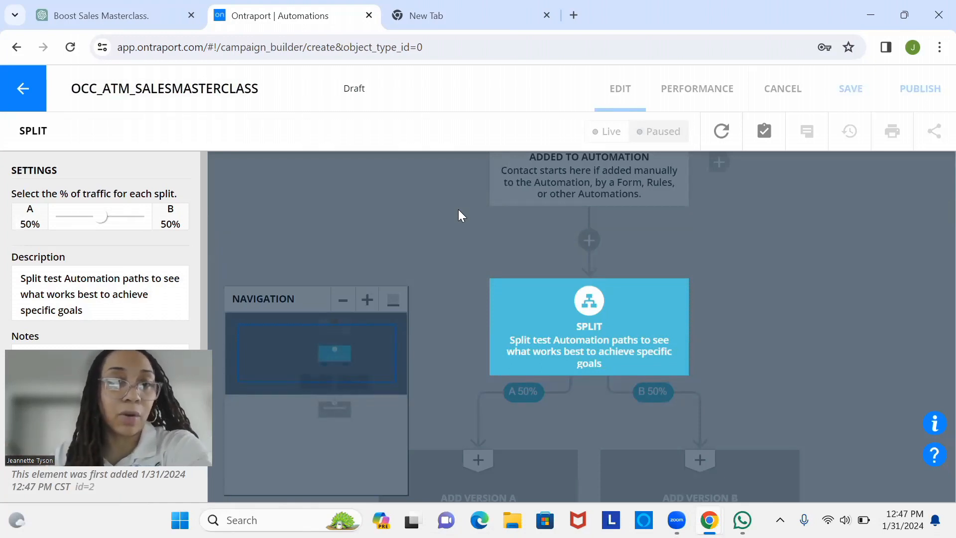
Replace the Split element's description with "Subject line split test" and finish editing its settings.
{"action": "left_click", "coordinate": [17, 312]}
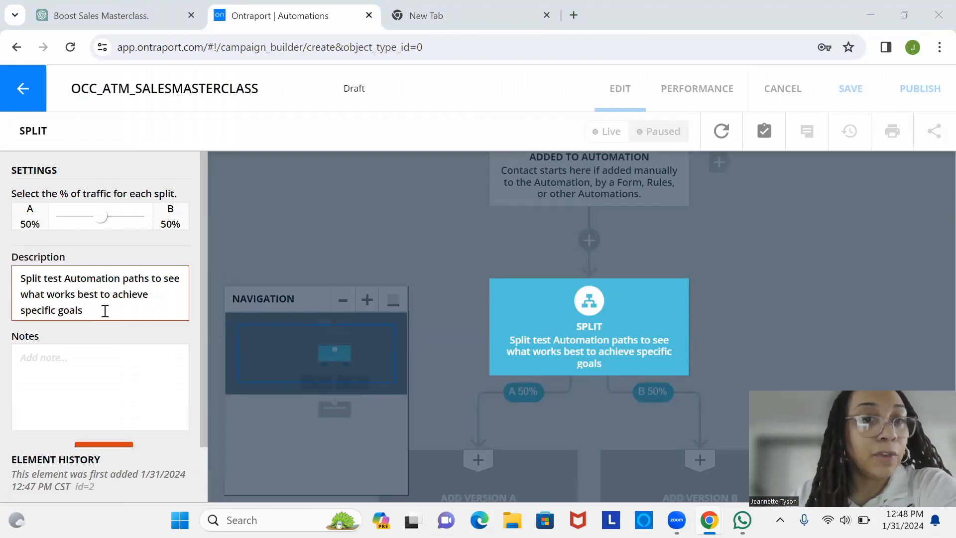
{"action": "left_click_drag", "start_coordinate": [105, 310], "coordinate": [16, 281]}
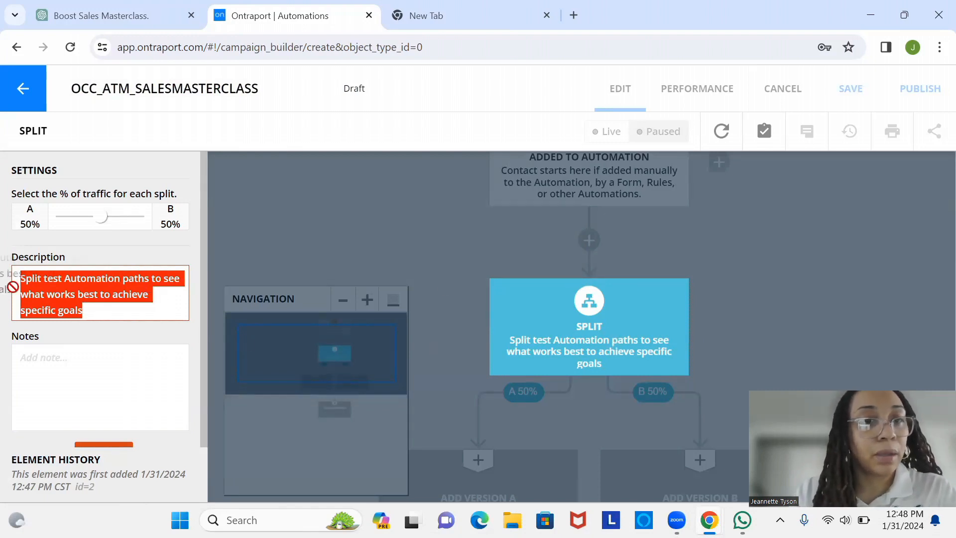
{"action": "left_click", "coordinate": [90, 312]}
{"action": "key", "text": "BackSpace"}
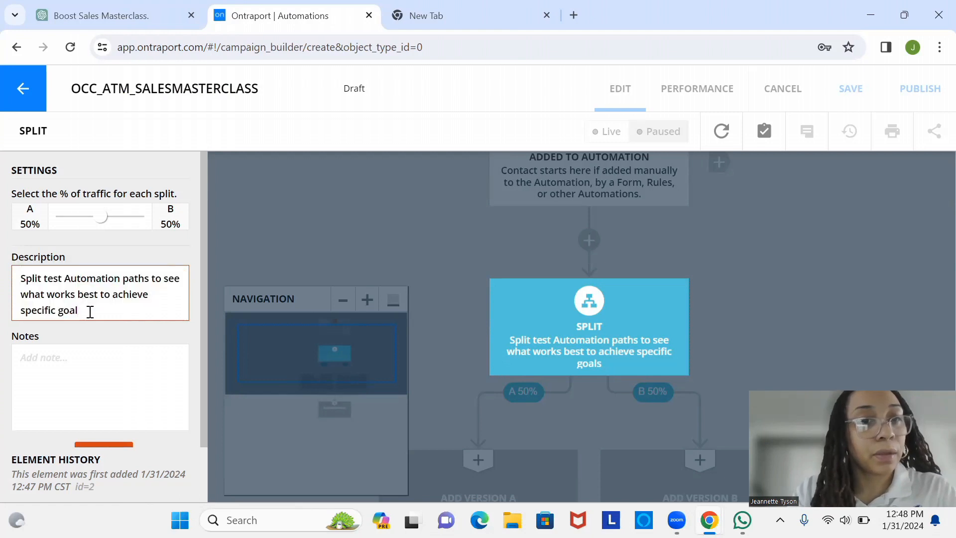
{"action": "key", "text": "BackSpace"}
{"action": "key", "text": "BackSpace"}
{"action": "key", "text": "BackSpace"}
{"action": "key", "text": "BackSpace"}
{"action": "key", "text": "BackSpace"}
{"action": "key", "text": "BackSpace"}
{"action": "key", "text": "BackSpace"}
{"action": "key", "text": "BackSpace"}
{"action": "key", "text": "BackSpace"}
{"action": "key", "text": "BackSpace"}
{"action": "key", "text": "BackSpace"}
{"action": "key", "text": "BackSpace"}
{"action": "key", "text": "BackSpace"}
{"action": "key", "text": "BackSpace"}
{"action": "key", "text": "BackSpace"}
{"action": "key", "text": "BackSpace"}
{"action": "key", "text": "BackSpace"}
{"action": "key", "text": "BackSpace"}
{"action": "key", "text": "BackSpace"}
{"action": "key", "text": "BackSpace"}
{"action": "key", "text": "BackSpace"}
{"action": "key", "text": "BackSpace"}
{"action": "key", "text": "BackSpace"}
{"action": "key", "text": "BackSpace"}
{"action": "key", "text": "BackSpace"}
{"action": "key", "text": "BackSpace"}
{"action": "key", "text": "BackSpace"}
{"action": "key", "text": "BackSpace"}
{"action": "key", "text": "BackSpace"}
{"action": "key", "text": "BackSpace"}
{"action": "type", "text": "Subject line split tes"}
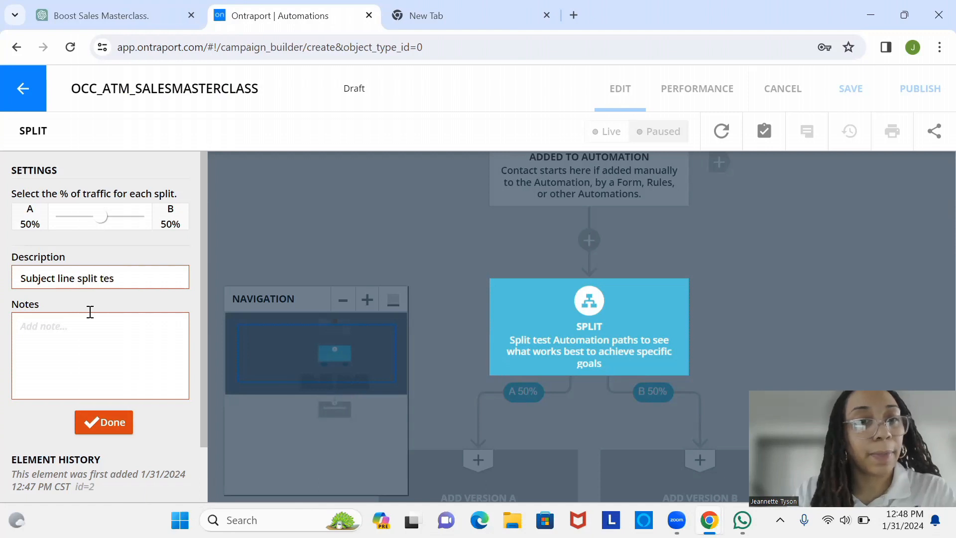
{"action": "type", "text": "t"}
{"action": "left_click", "coordinate": [106, 423]}
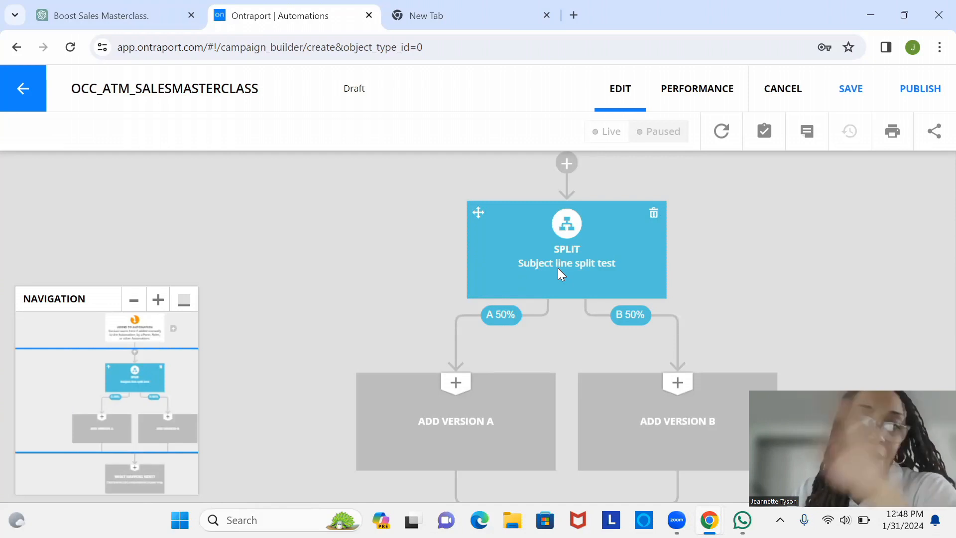
Add a Send an Email element as version A and copy only that item into version B.
{"action": "left_click_drag", "start_coordinate": [549, 273], "coordinate": [530, 182]}
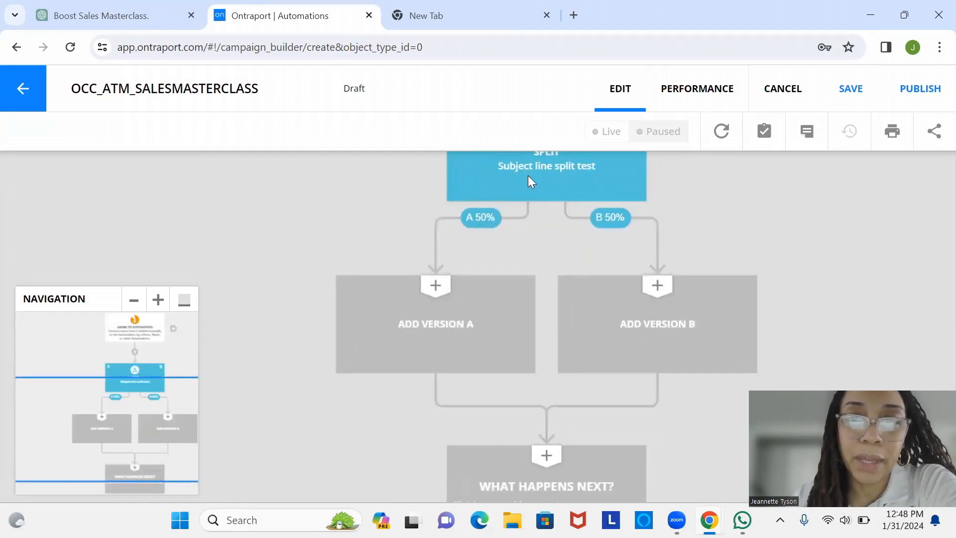
{"action": "left_click_drag", "start_coordinate": [461, 376], "coordinate": [460, 310]}
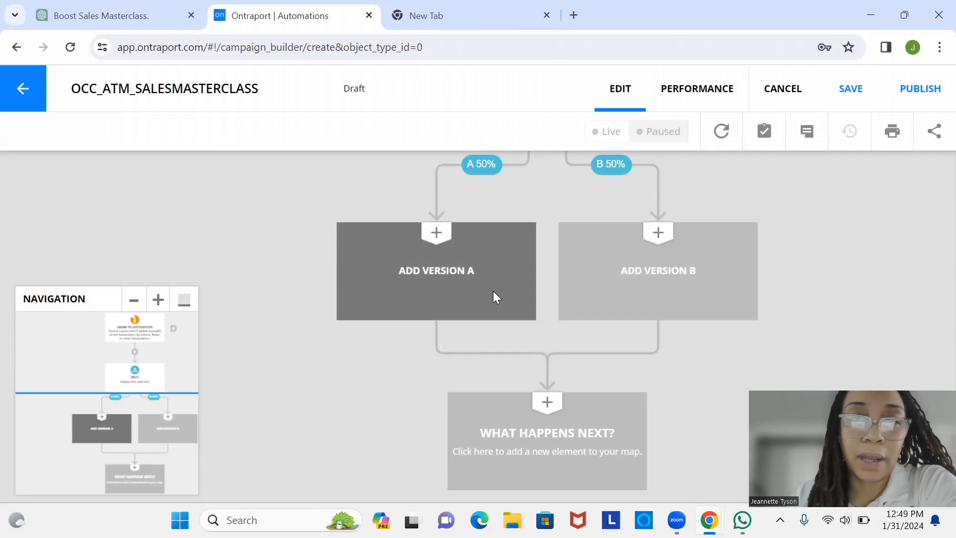
{"action": "left_click", "coordinate": [493, 297]}
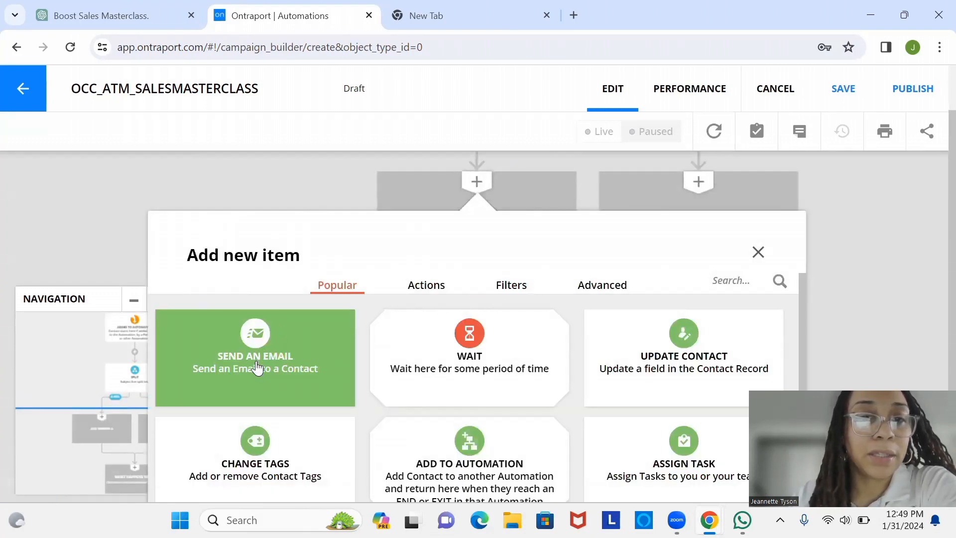
{"action": "left_click_drag", "start_coordinate": [255, 356], "coordinate": [330, 284]}
{"action": "left_click", "coordinate": [277, 369]}
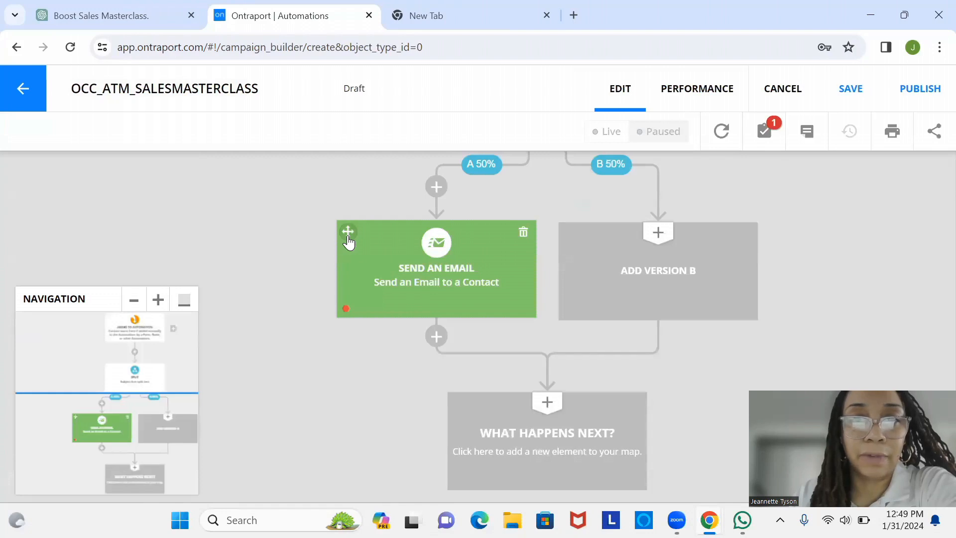
{"action": "left_click_drag", "start_coordinate": [348, 232], "coordinate": [600, 249]}
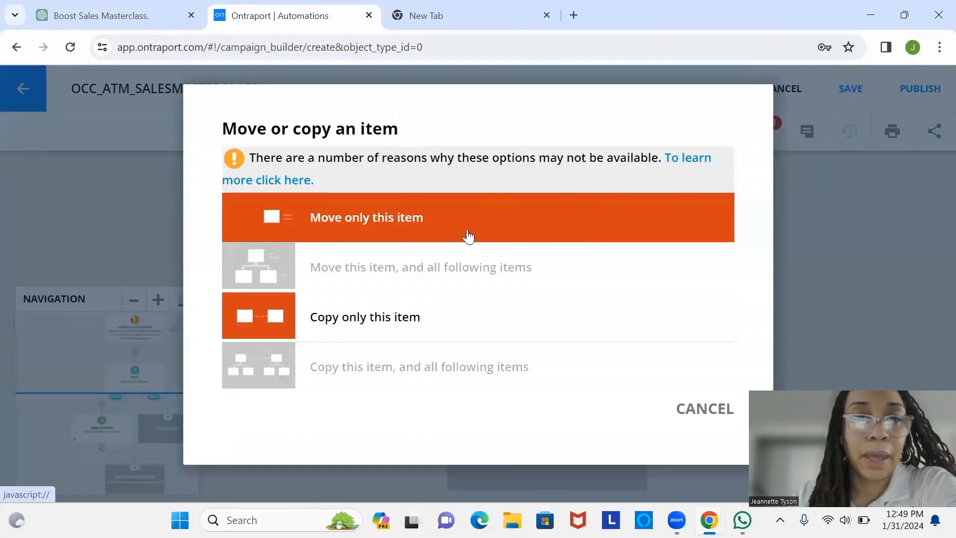
{"action": "left_click", "coordinate": [399, 338]}
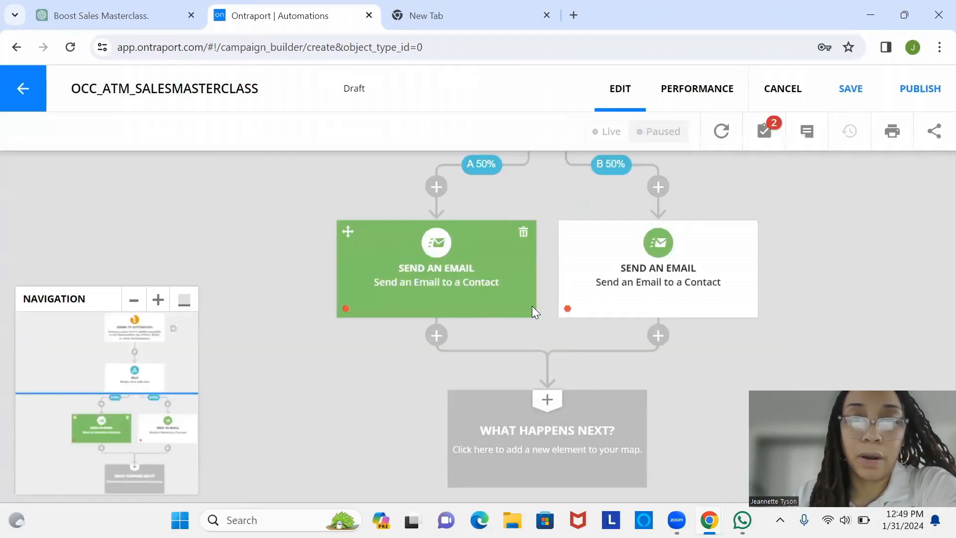
Assign the OCC_EMA_SOCIALADSMASTERCLASS message to the version A email element and finish its settings.
{"action": "left_click", "coordinate": [452, 262]}
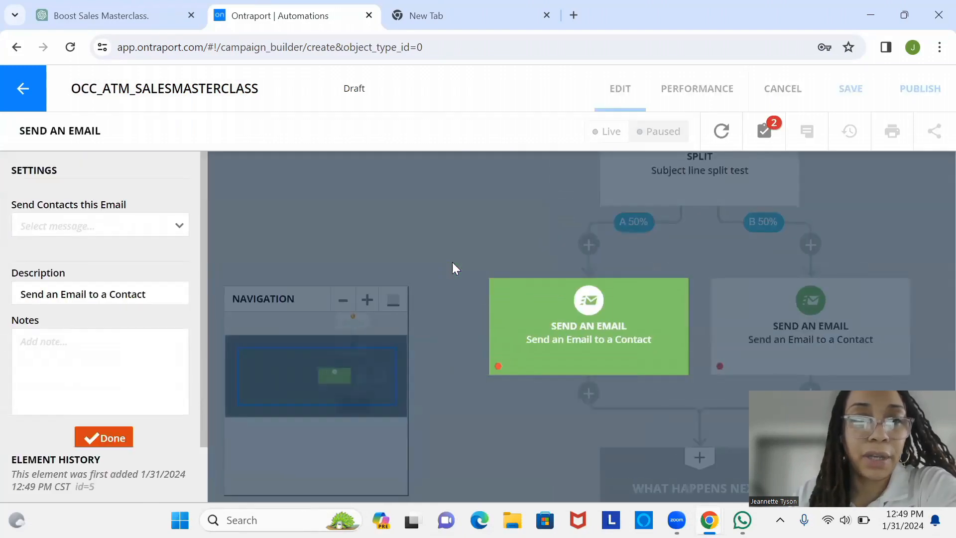
{"action": "left_click", "coordinate": [121, 233]}
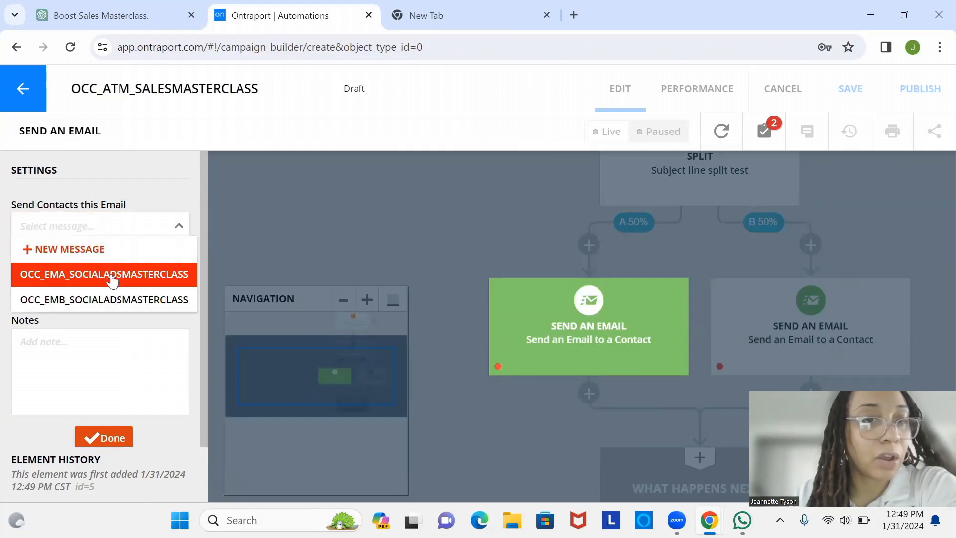
{"action": "left_click", "coordinate": [76, 274]}
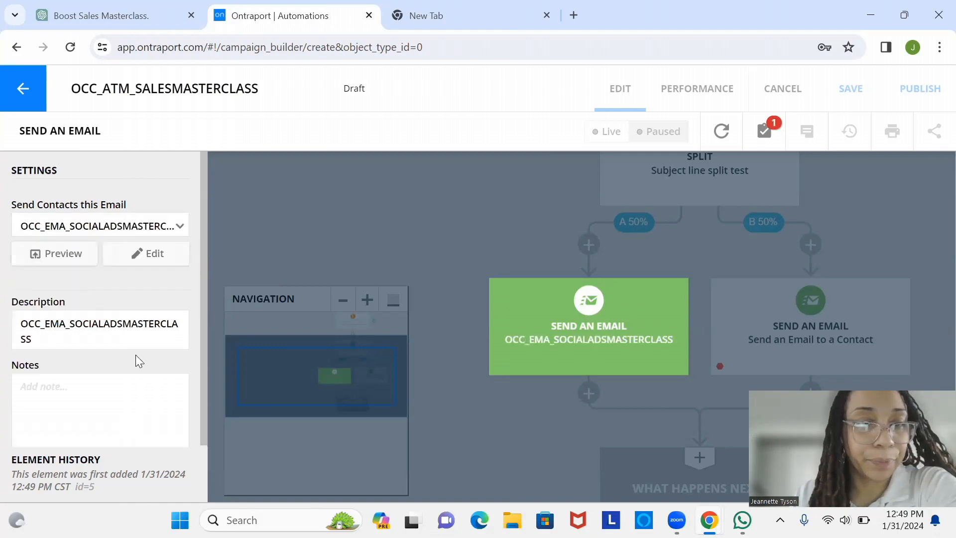
{"action": "scroll", "coordinate": [202, 357], "scroll_direction": "down", "scroll_amount": 2}
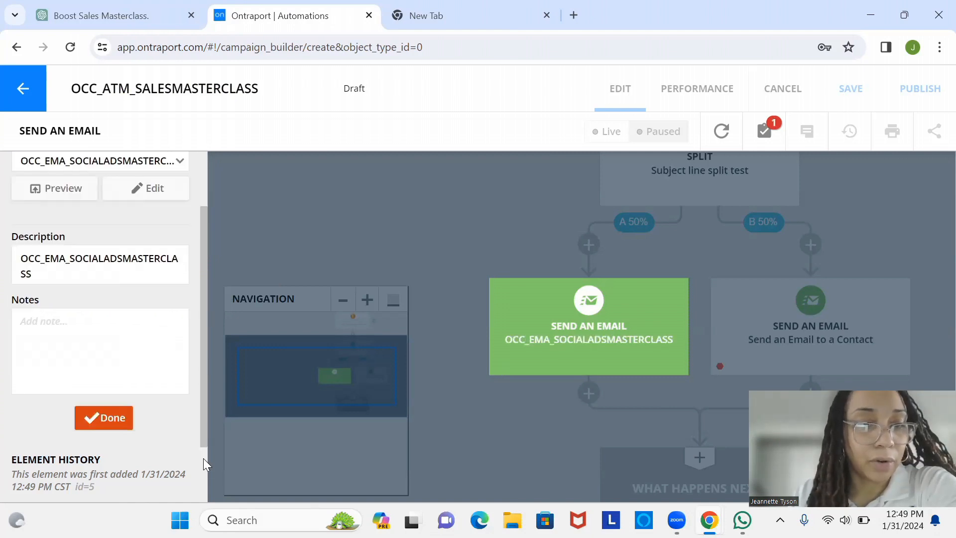
{"action": "left_click", "coordinate": [120, 421]}
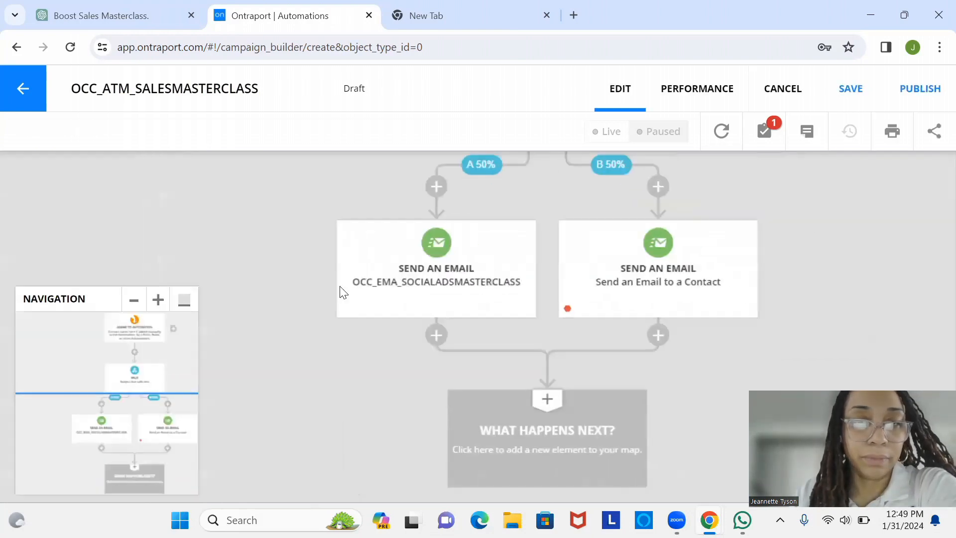
Assign the OCC_EMB_SOCIALADSMASTERCLASS message to the version B email element and finish its settings.
{"action": "left_click_drag", "start_coordinate": [422, 278], "coordinate": [419, 446]}
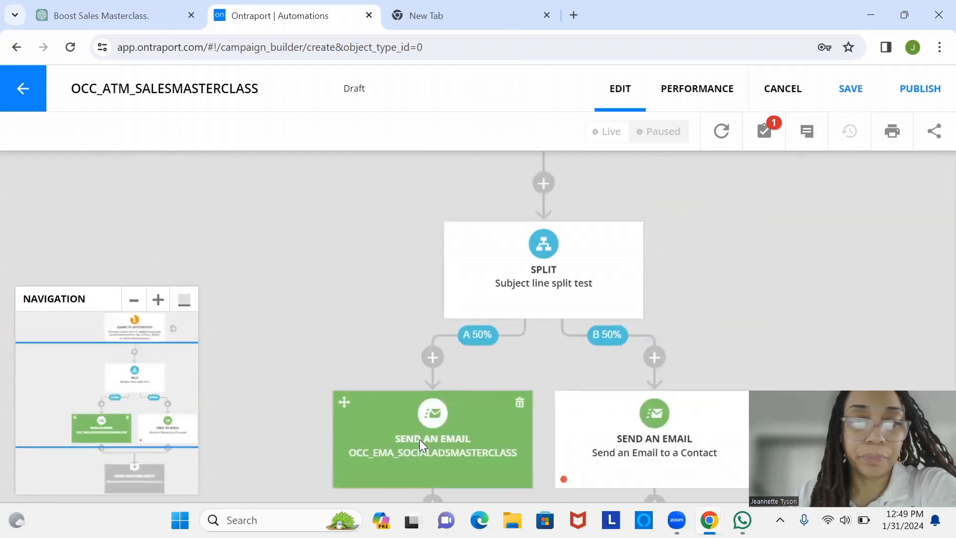
{"action": "left_click_drag", "start_coordinate": [648, 440], "coordinate": [505, 364]}
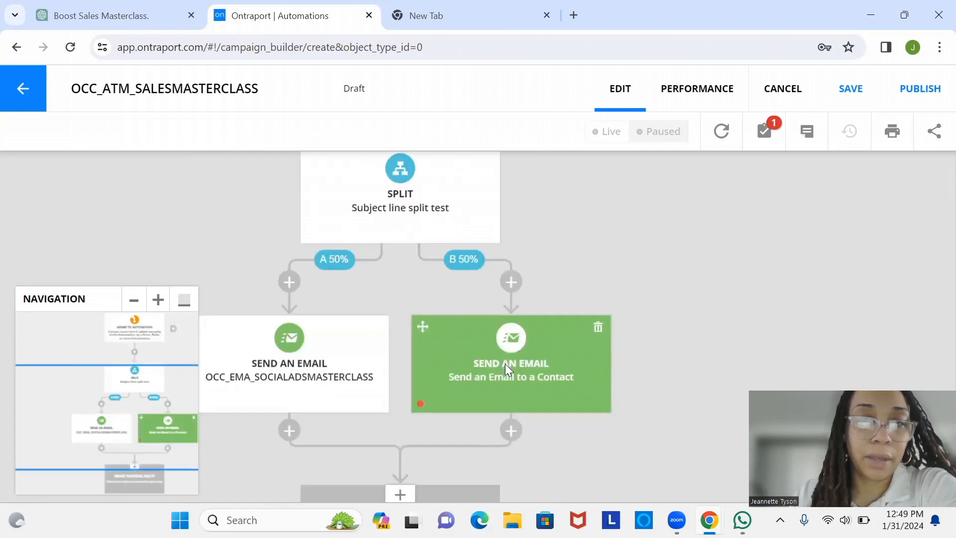
{"action": "left_click", "coordinate": [505, 363]}
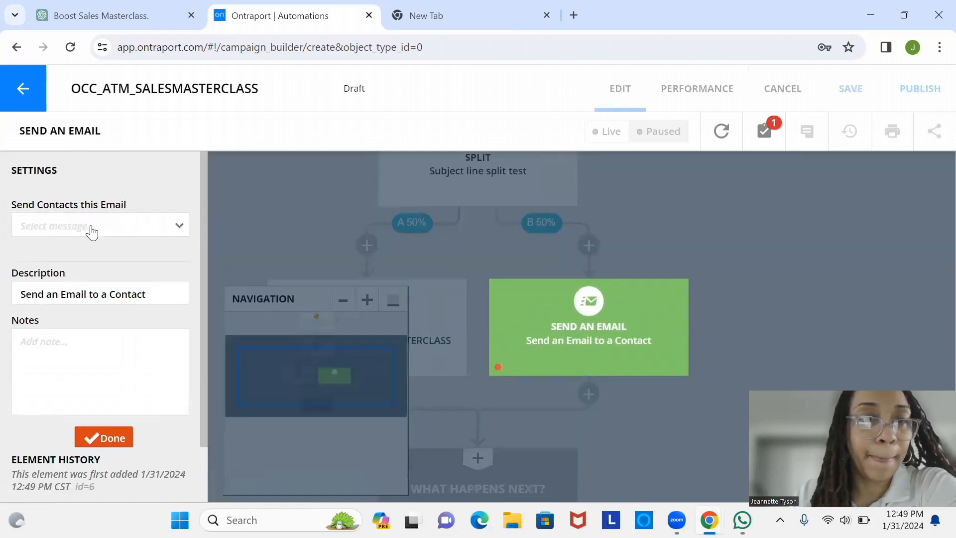
{"action": "left_click", "coordinate": [93, 232]}
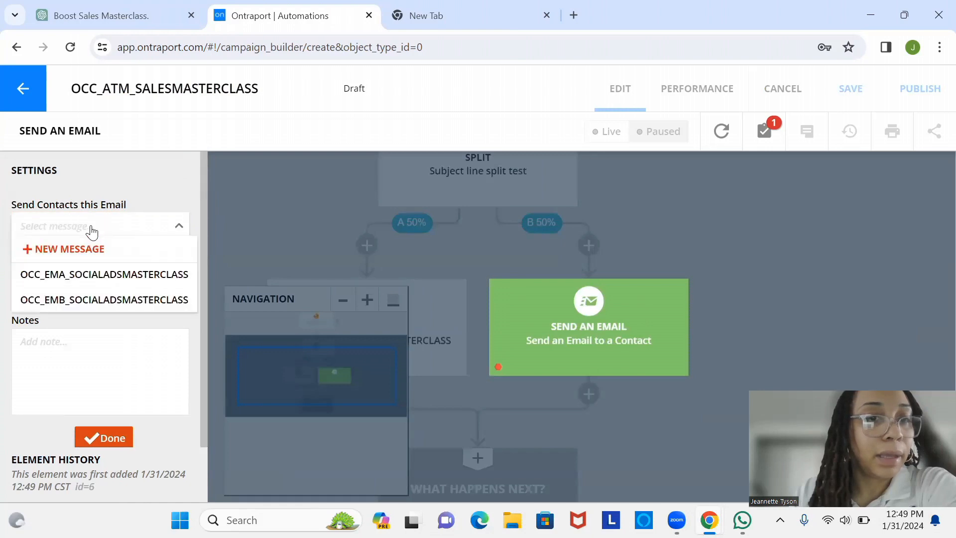
{"action": "left_click", "coordinate": [102, 302]}
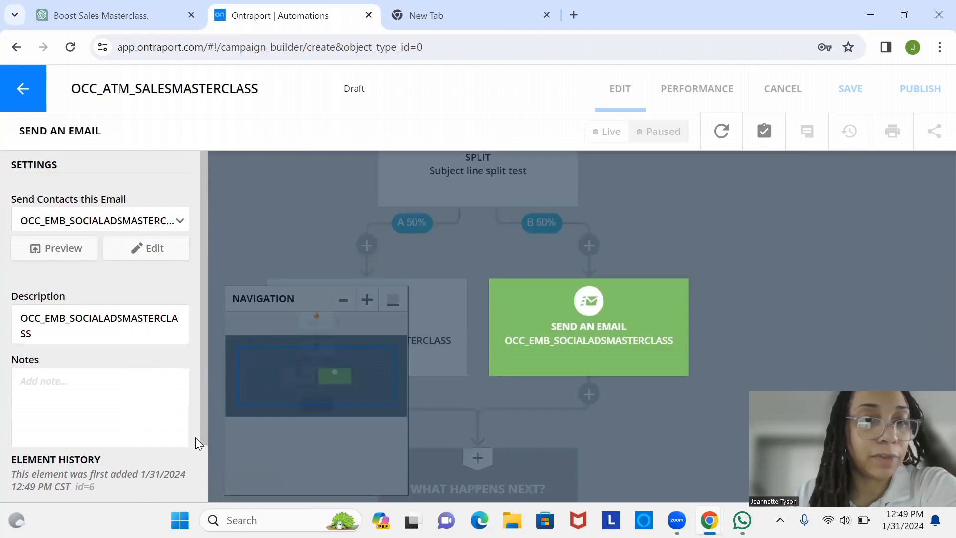
{"action": "scroll", "coordinate": [195, 437], "scroll_direction": "down", "scroll_amount": 2}
{"action": "left_click", "coordinate": [111, 421]}
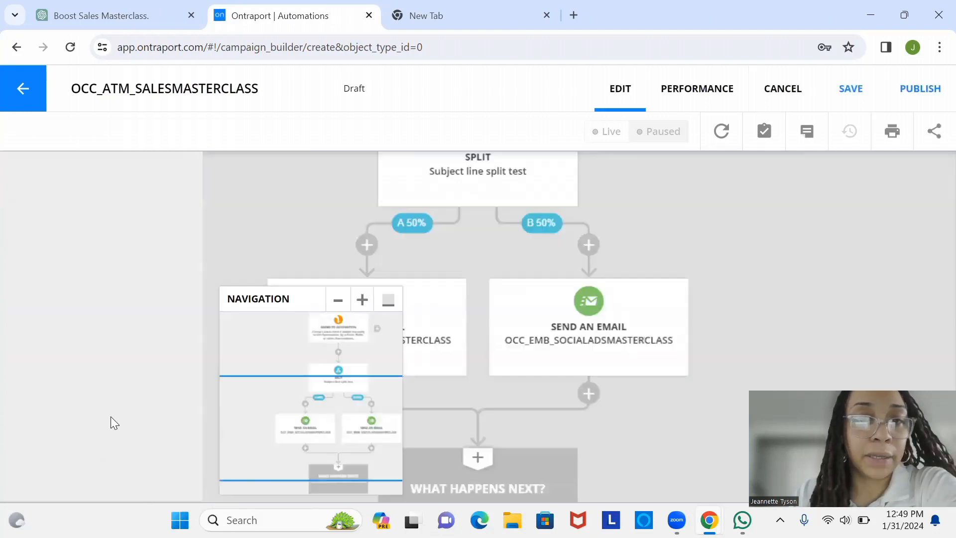
Collapse the Navigation overview of the automation map.
{"action": "left_click", "coordinate": [184, 301]}
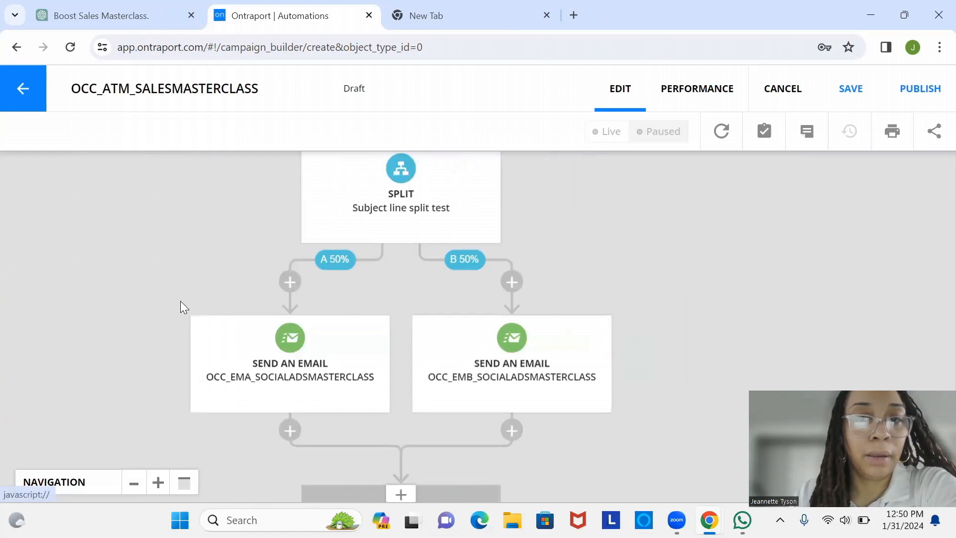
{"action": "scroll", "coordinate": [304, 299], "scroll_direction": "down", "scroll_amount": 2}
{"action": "scroll", "coordinate": [297, 244], "scroll_direction": "down", "scroll_amount": 2}
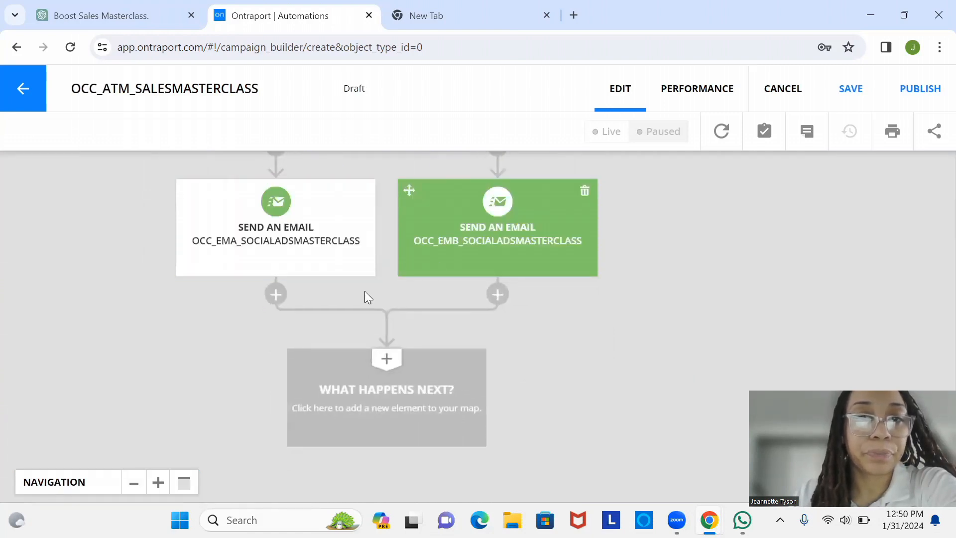
Review the settings of the Split element, including its traffic percentages and description.
{"action": "left_click_drag", "start_coordinate": [303, 238], "coordinate": [310, 476]}
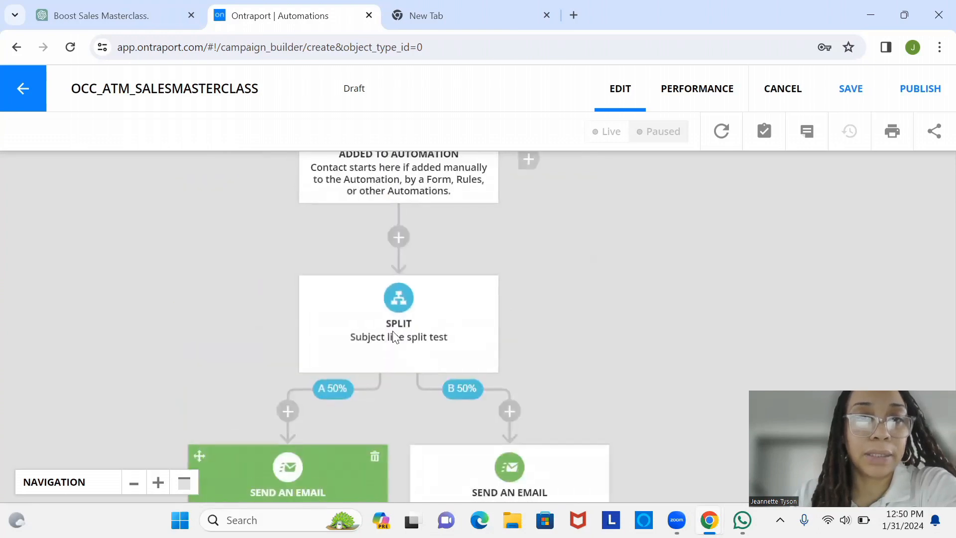
{"action": "left_click", "coordinate": [401, 327]}
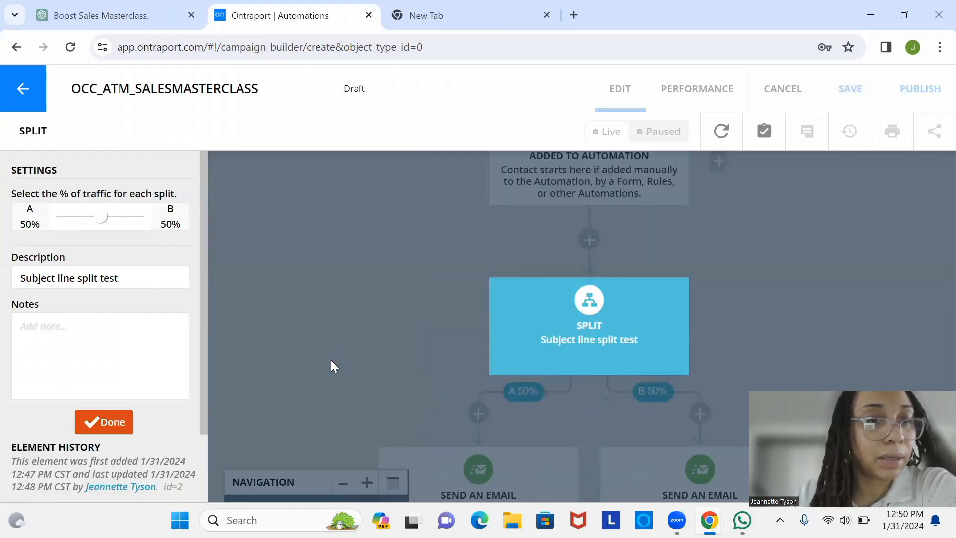
{"action": "left_click", "coordinate": [102, 422]}
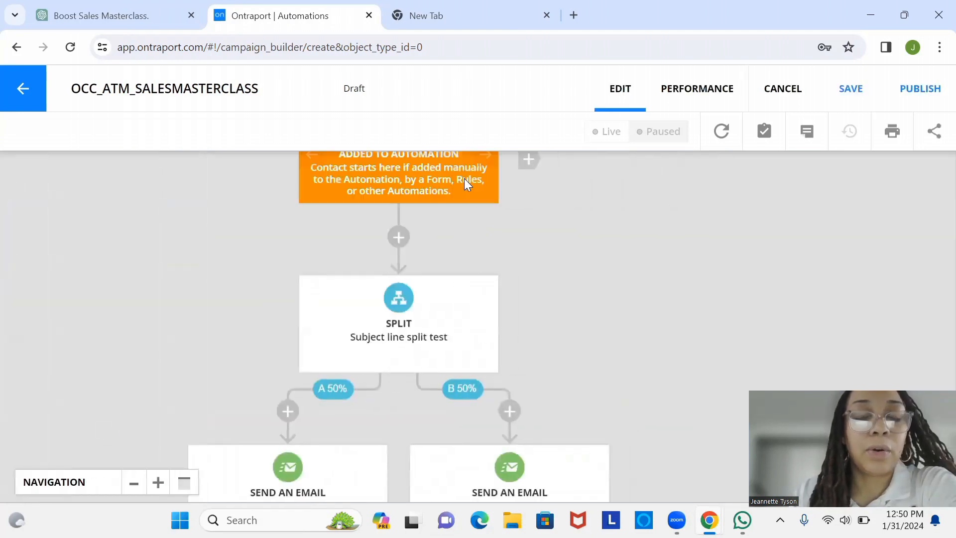
Review the Added to Automation trigger's settings, from the repeat-contact rule down to its description and notes, and close them.
{"action": "scroll", "coordinate": [463, 252], "scroll_direction": "up", "scroll_amount": 2}
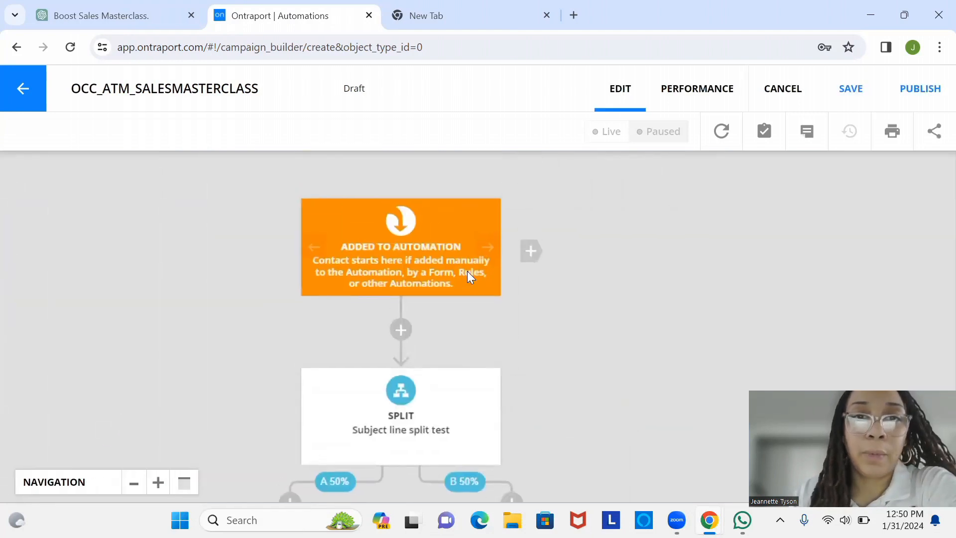
{"action": "left_click", "coordinate": [411, 265]}
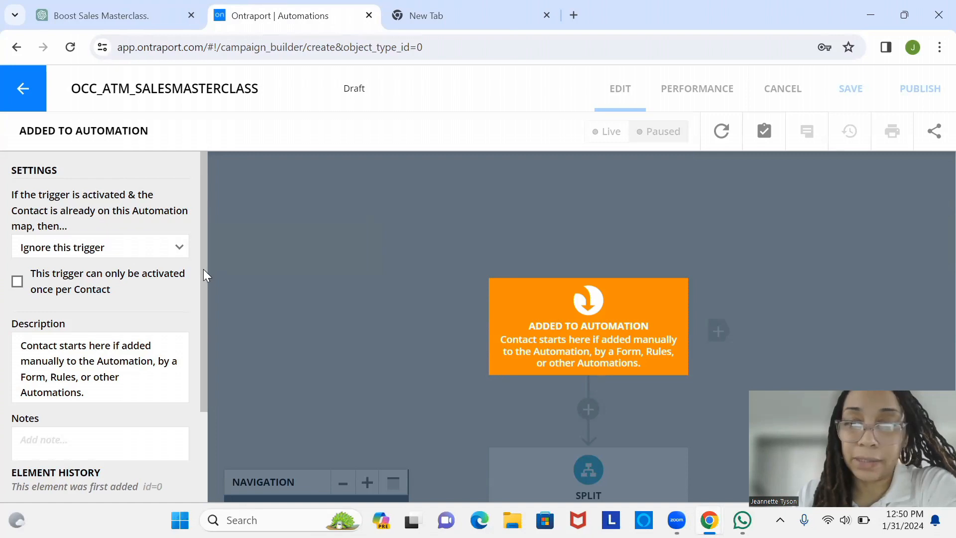
{"action": "mouse_move", "coordinate": [203, 270]}
{"action": "left_mouse_down"}
{"action": "mouse_move", "coordinate": [208, 378]}
{"action": "mouse_move", "coordinate": [206, 263]}
{"action": "left_mouse_up"}
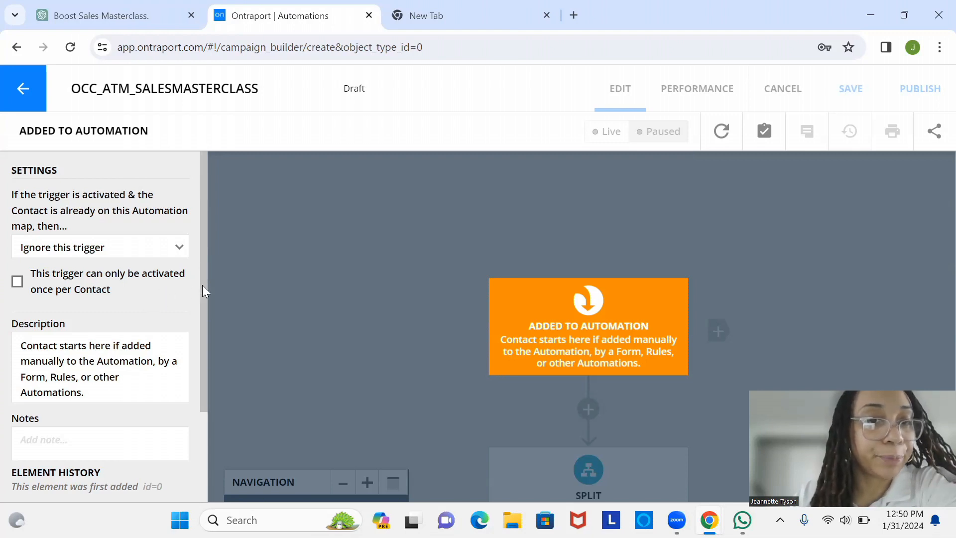
{"action": "left_click_drag", "start_coordinate": [203, 284], "coordinate": [205, 399]}
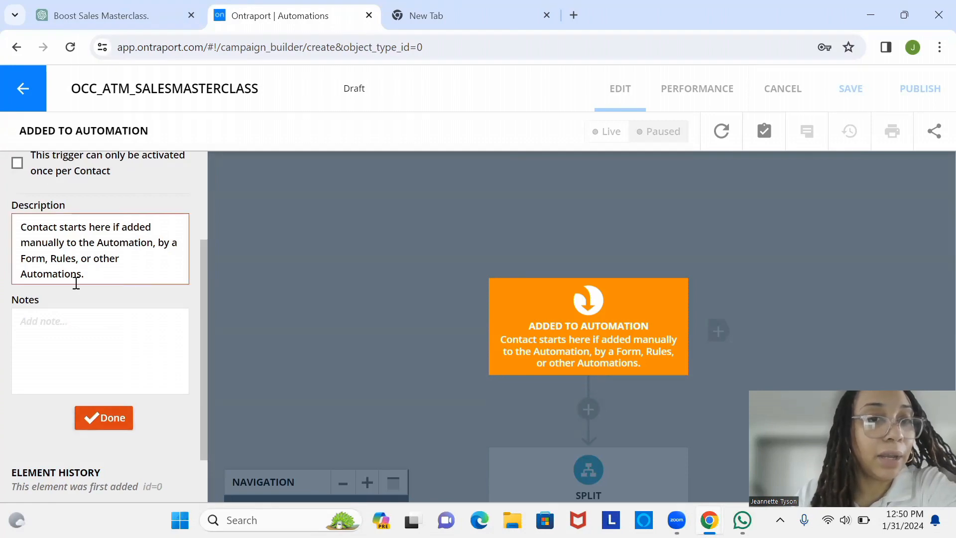
{"action": "left_click", "coordinate": [118, 421]}
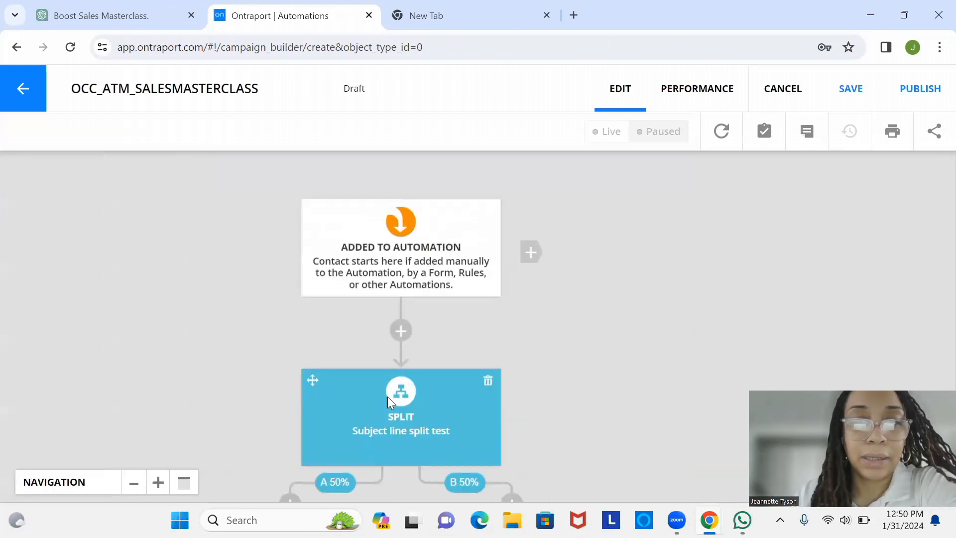
Add a Goal element to the map after the two split email elements.
{"action": "left_click_drag", "start_coordinate": [398, 388], "coordinate": [388, 148]}
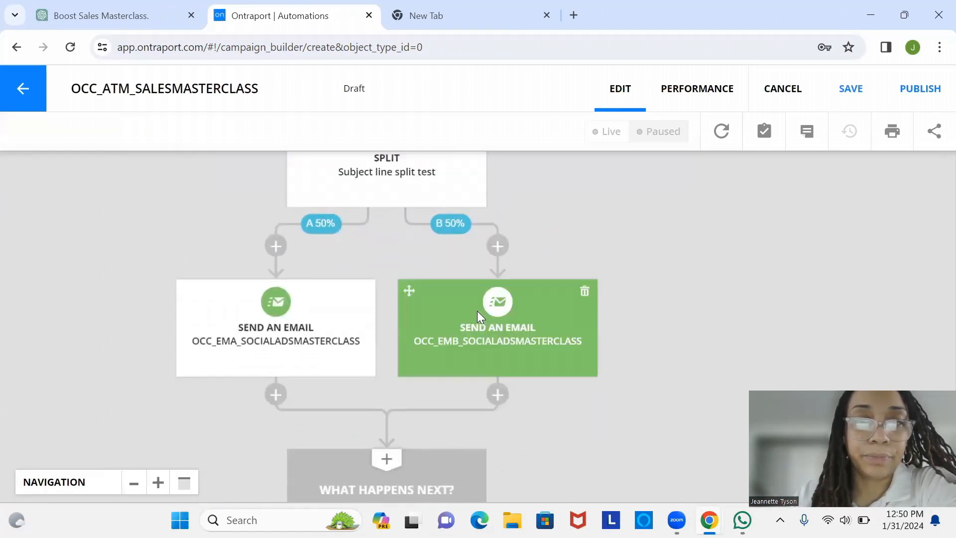
{"action": "left_click_drag", "start_coordinate": [477, 310], "coordinate": [472, 294]}
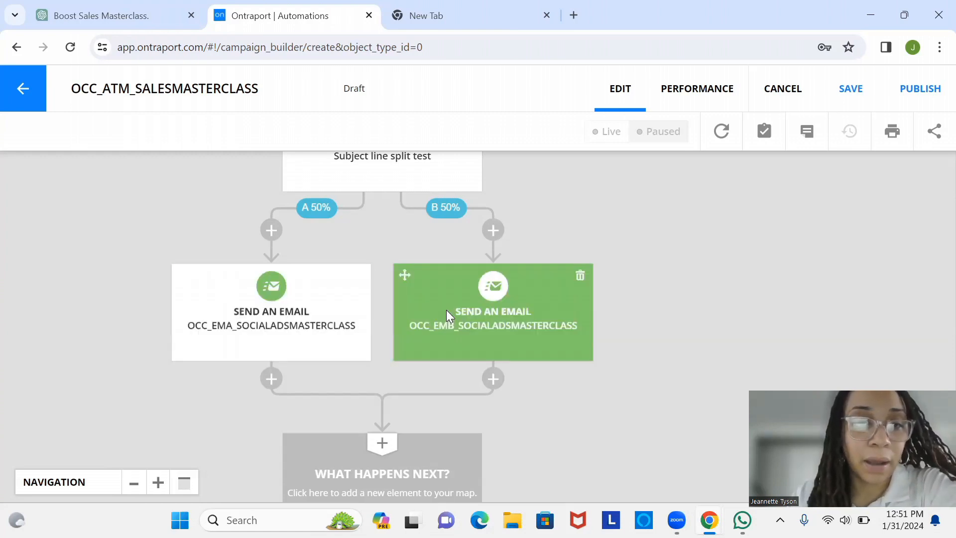
{"action": "left_click_drag", "start_coordinate": [330, 337], "coordinate": [346, 180]}
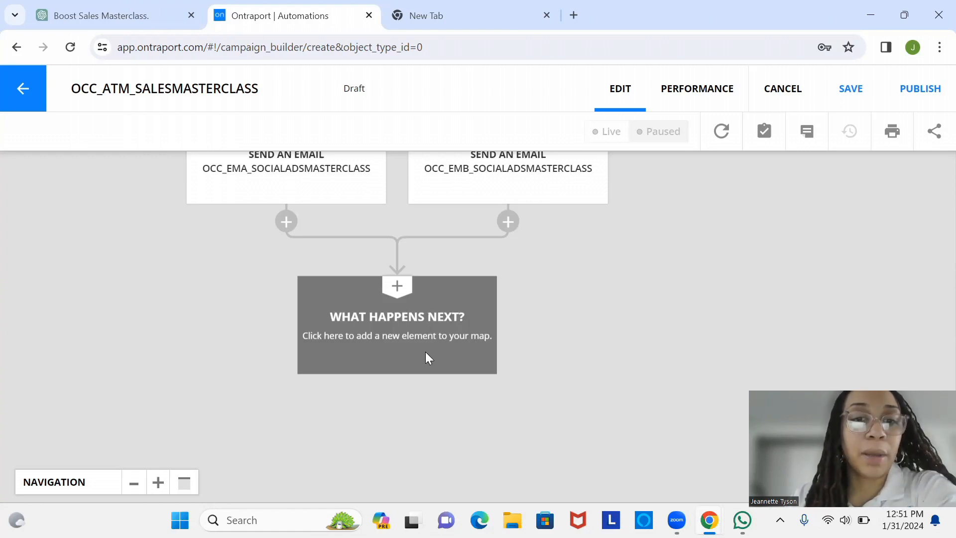
{"action": "left_click", "coordinate": [403, 337]}
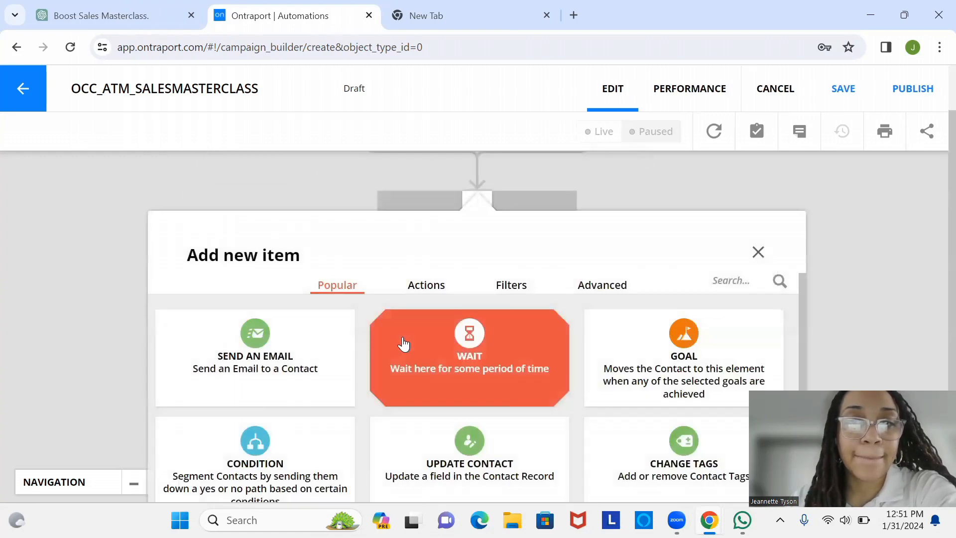
{"action": "left_click", "coordinate": [688, 352]}
{"action": "left_click_drag", "start_coordinate": [316, 328], "coordinate": [456, 221]}
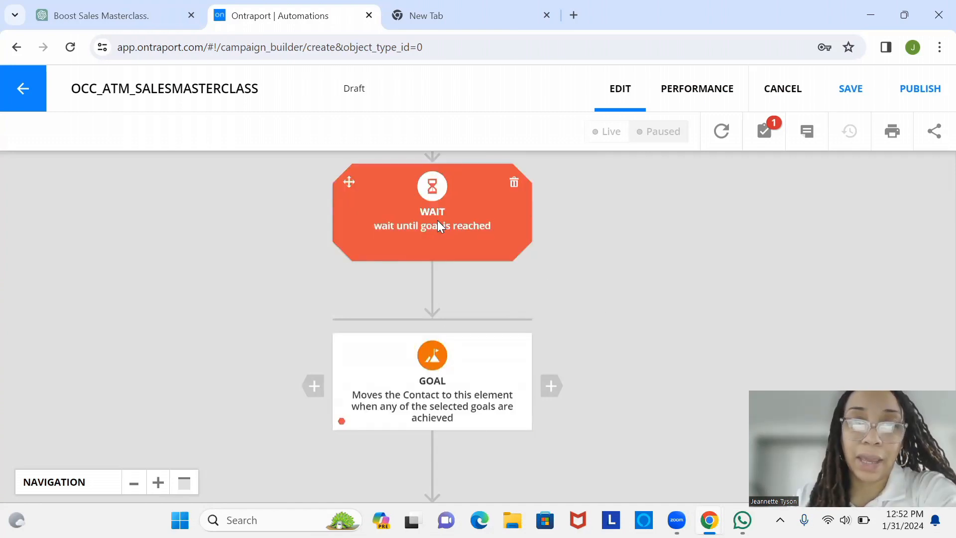
Set the Wait element above the goal to wait until some time passes, with 3 days, and finish its settings.
{"action": "left_click", "coordinate": [437, 220]}
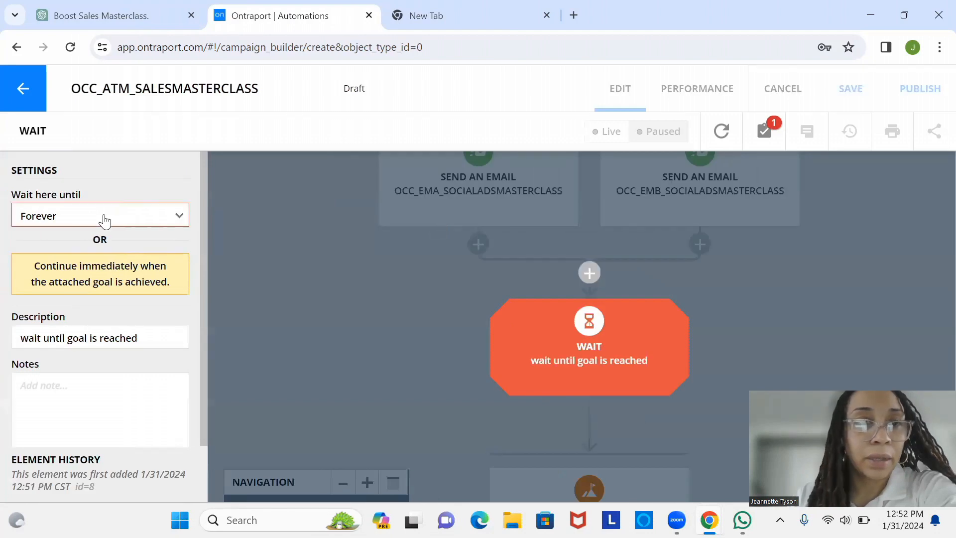
{"action": "left_click", "coordinate": [104, 218]}
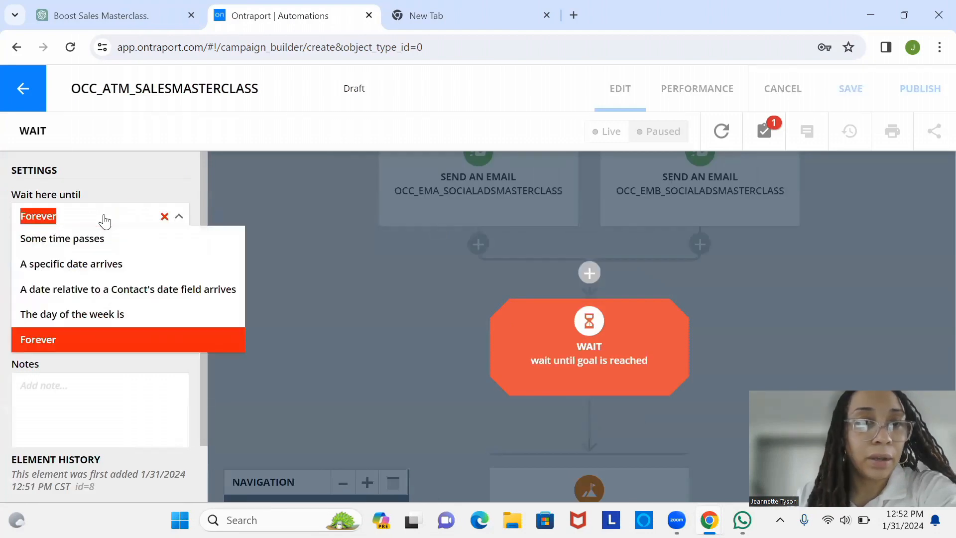
{"action": "left_click", "coordinate": [105, 241]}
{"action": "left_click", "coordinate": [59, 262]}
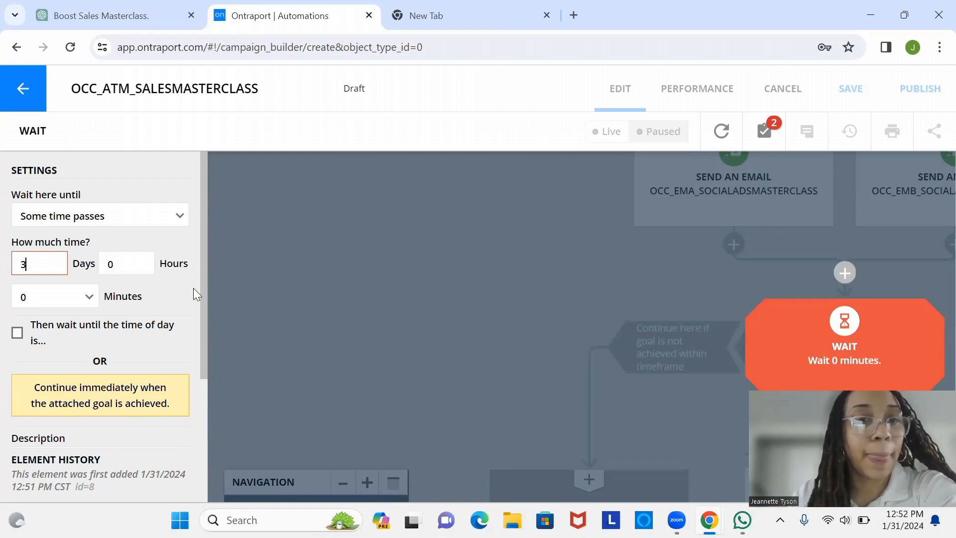
{"action": "left_click_drag", "start_coordinate": [202, 290], "coordinate": [148, 423]}
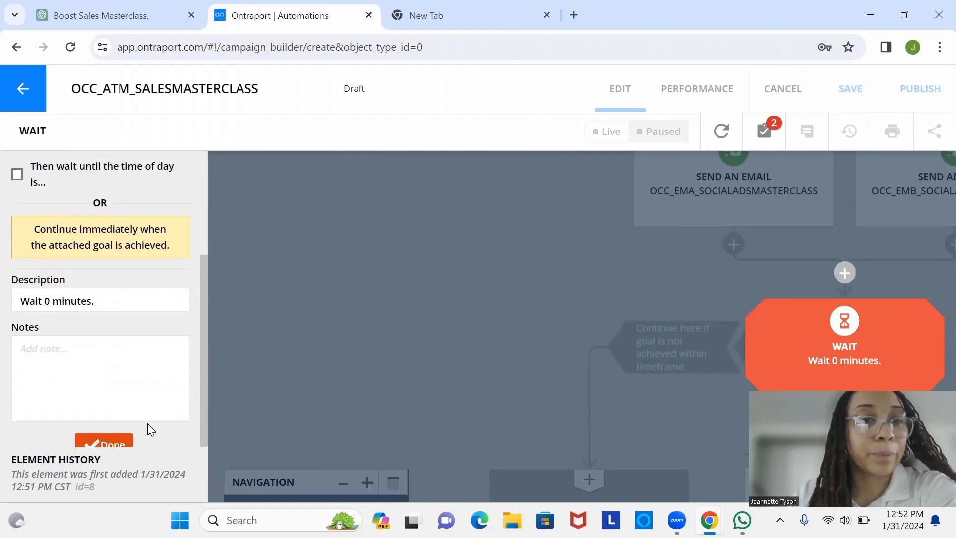
{"action": "left_click", "coordinate": [125, 443]}
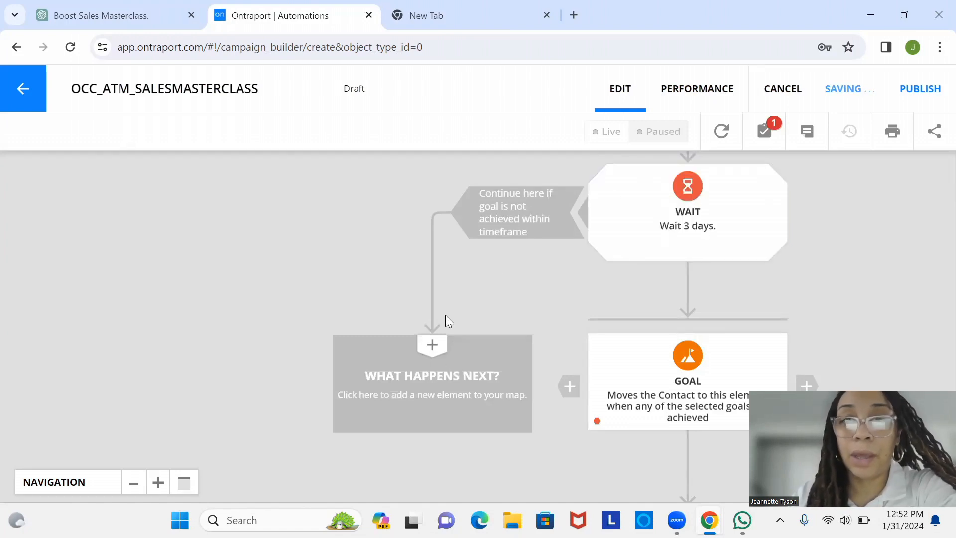
Add an End element to the goal-not-achieved path and set it to remove contacts from the automation when they reach it.
{"action": "left_click", "coordinate": [463, 385]}
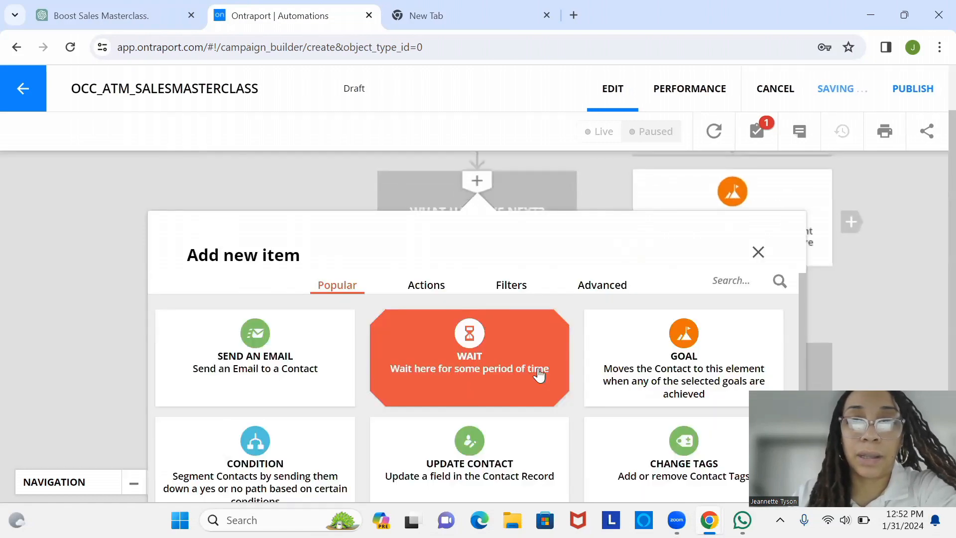
{"action": "scroll", "coordinate": [794, 354], "scroll_direction": "down", "scroll_amount": 1}
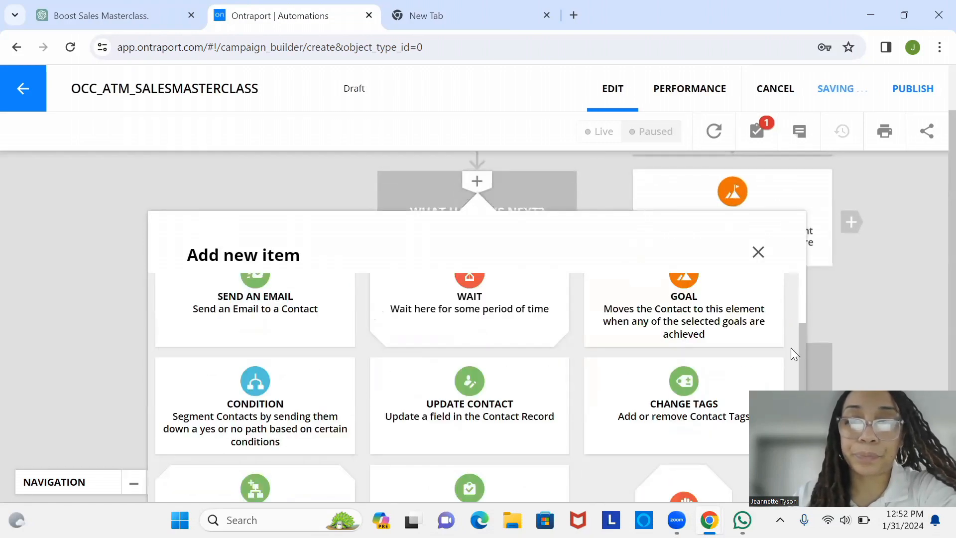
{"action": "left_click", "coordinate": [670, 476]}
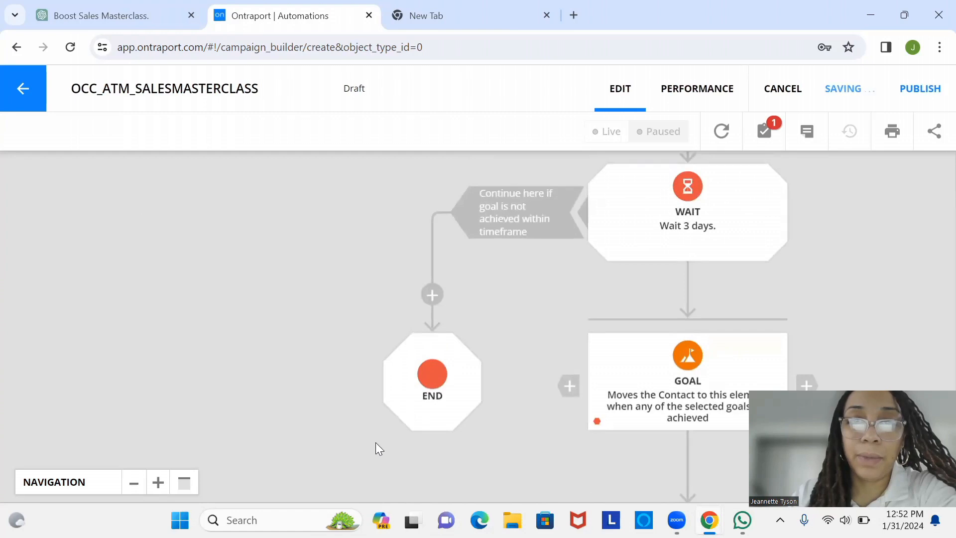
{"action": "left_click", "coordinate": [436, 356]}
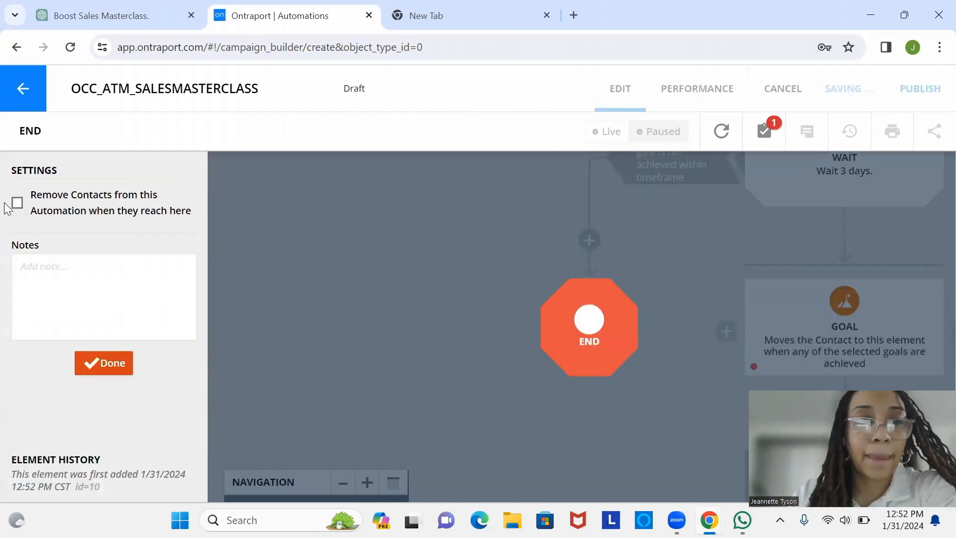
{"action": "left_click", "coordinate": [35, 209]}
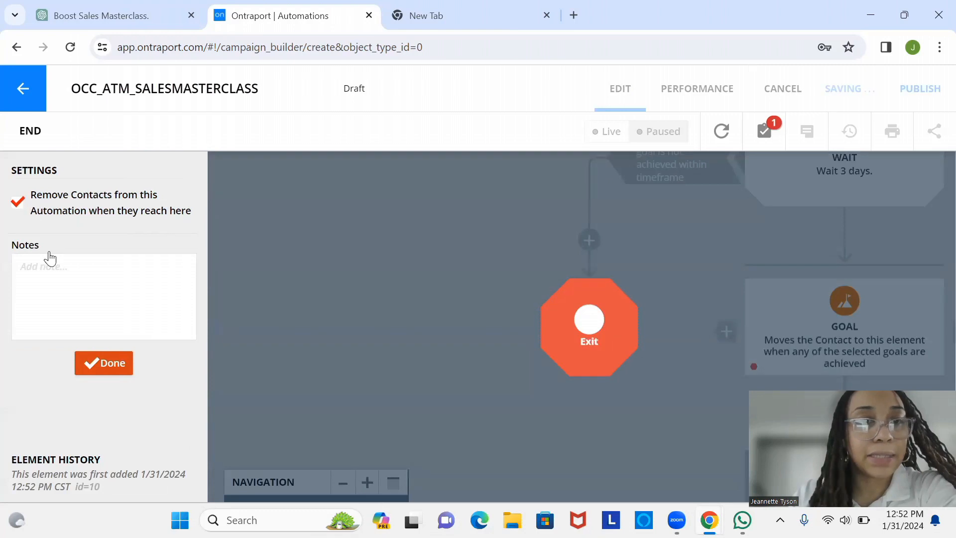
{"action": "left_click", "coordinate": [112, 372]}
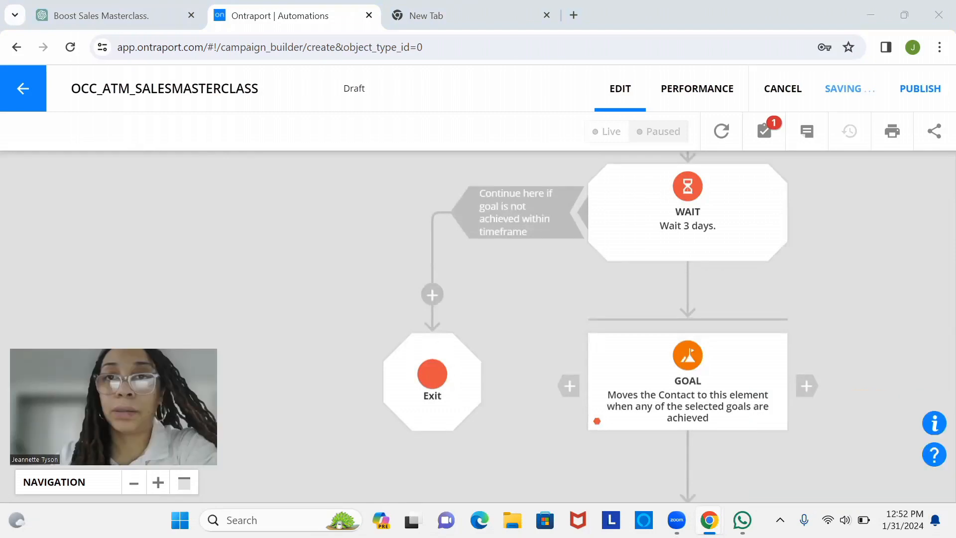
Open the Goal element's settings and choose Any Contact on this map for who can achieve the goal.
{"action": "left_click_drag", "start_coordinate": [687, 392], "coordinate": [672, 307]}
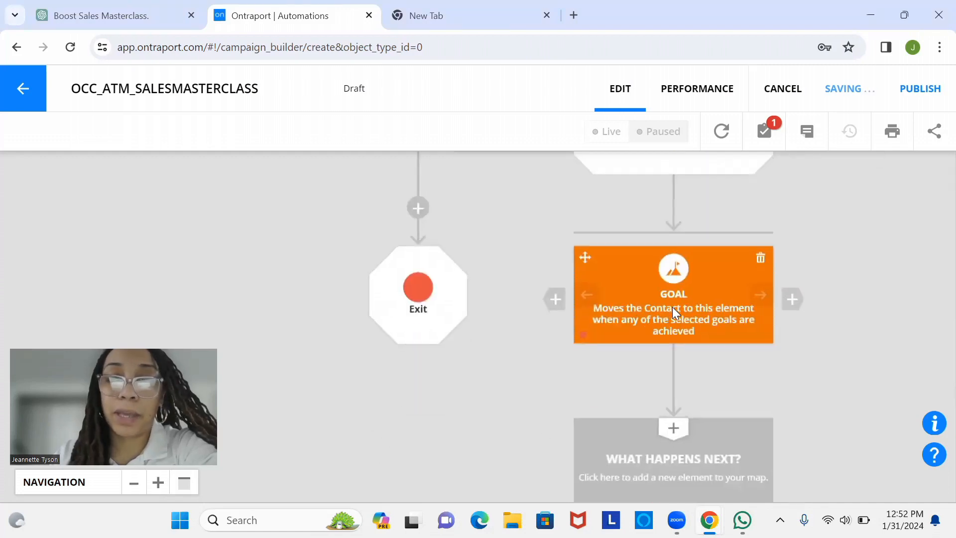
{"action": "left_click", "coordinate": [672, 307]}
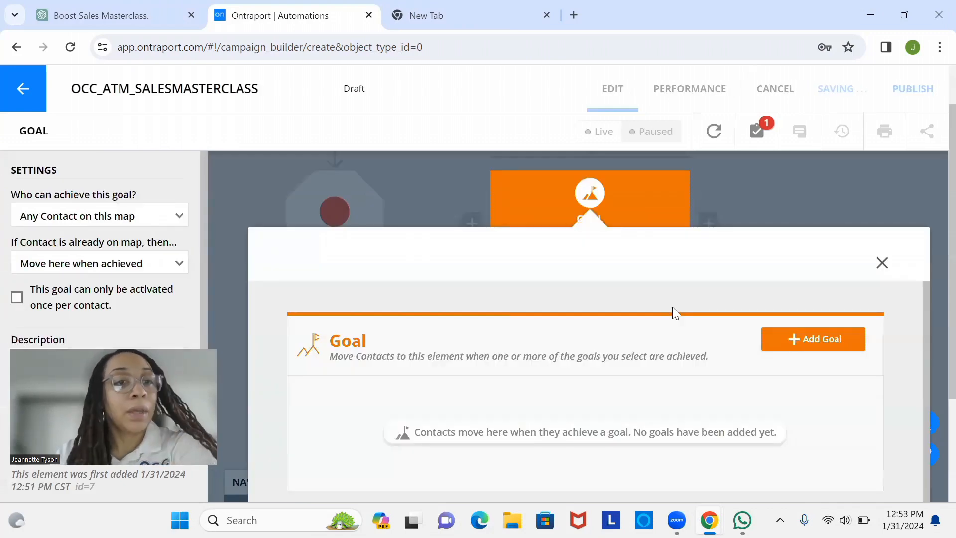
{"action": "left_click", "coordinate": [153, 219]}
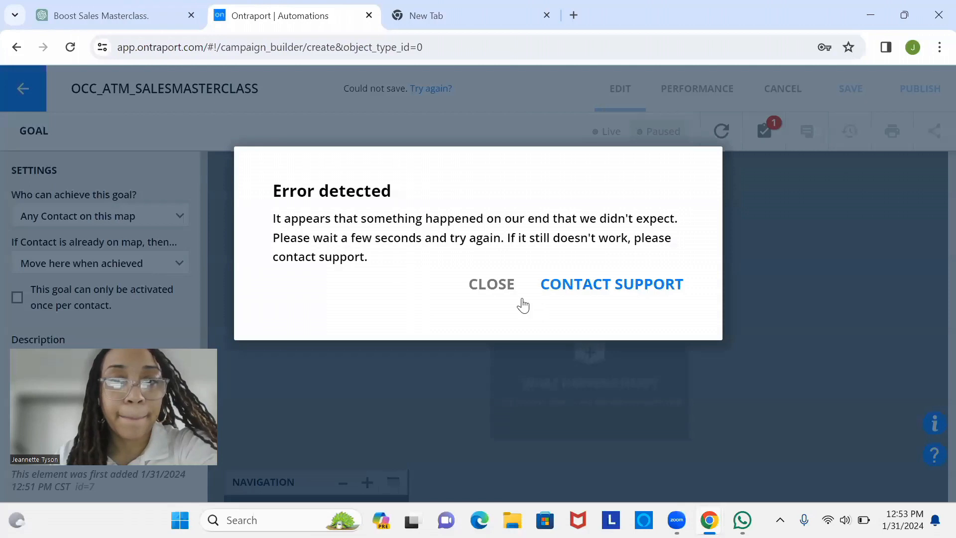
{"action": "left_click", "coordinate": [507, 289]}
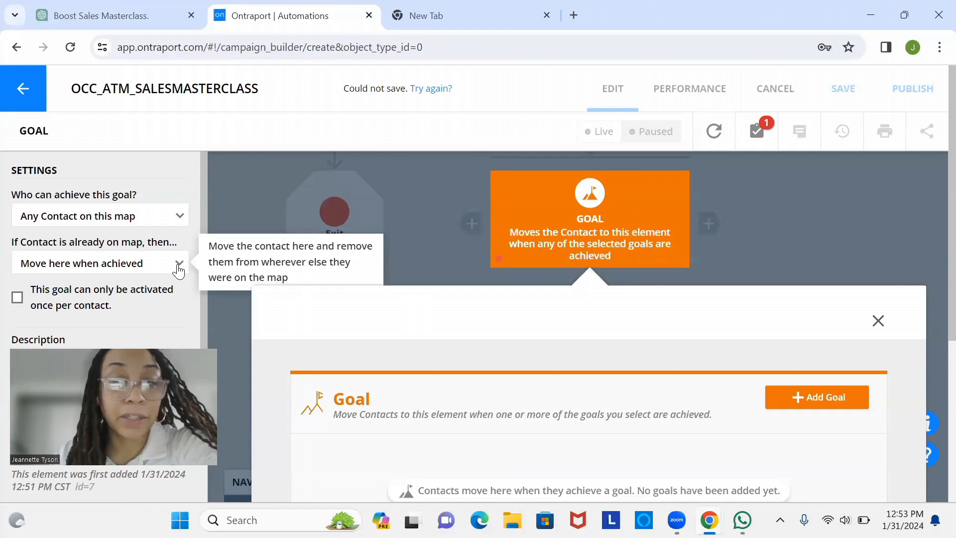
{"action": "left_click", "coordinate": [177, 218]}
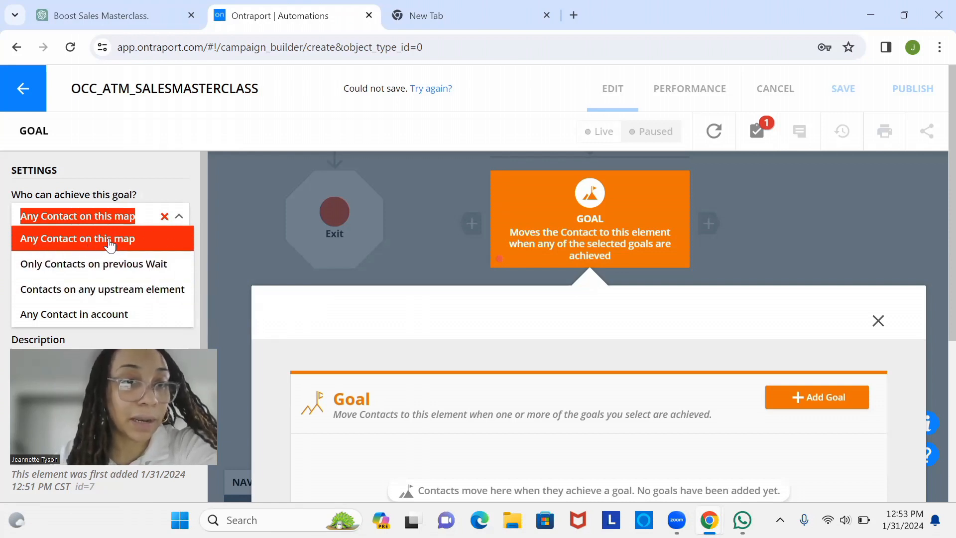
{"action": "left_click", "coordinate": [157, 239]}
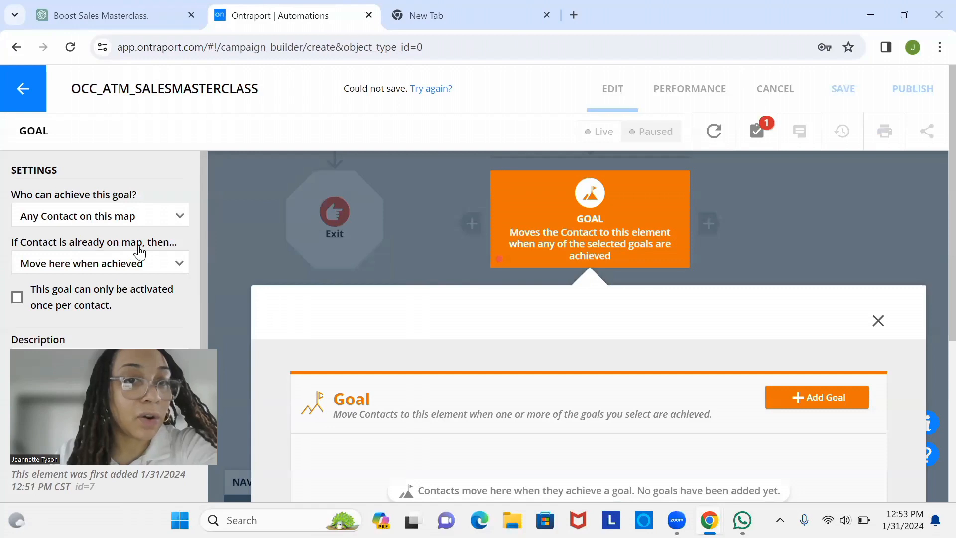
Use Move here when achieved for contacts already on the map and finish the Goal element's settings.
{"action": "left_click", "coordinate": [159, 263]}
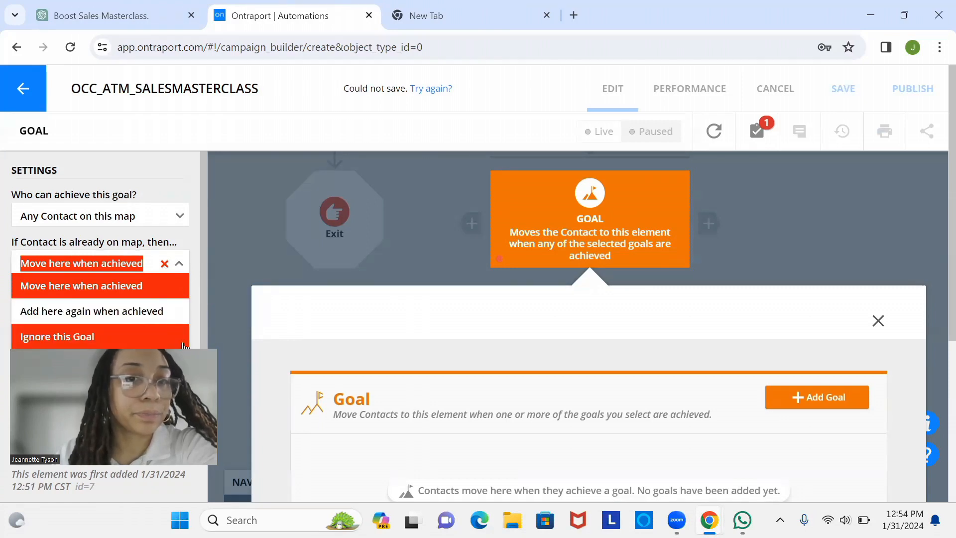
{"action": "left_click", "coordinate": [156, 329]}
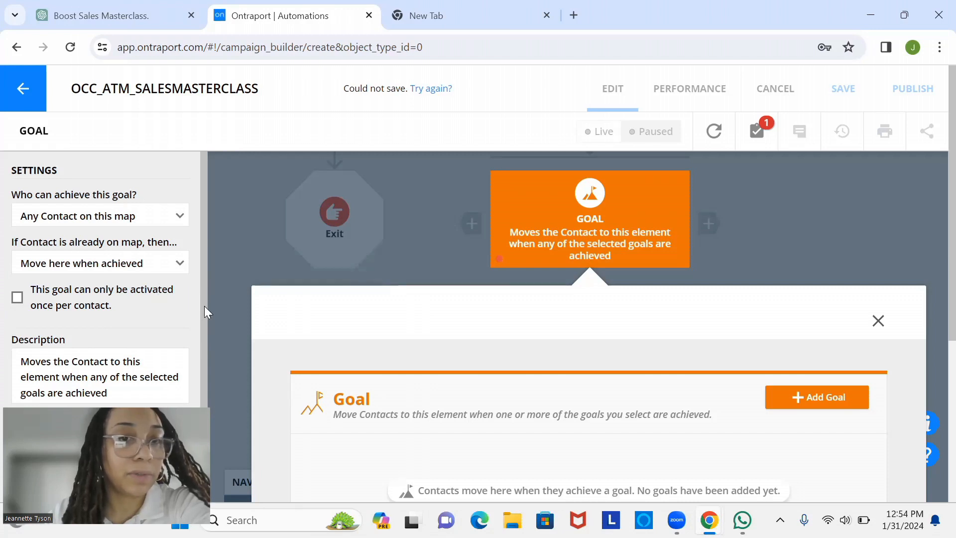
{"action": "left_click_drag", "start_coordinate": [204, 306], "coordinate": [205, 396]}
{"action": "left_click_drag", "start_coordinate": [113, 518], "coordinate": [124, 342]}
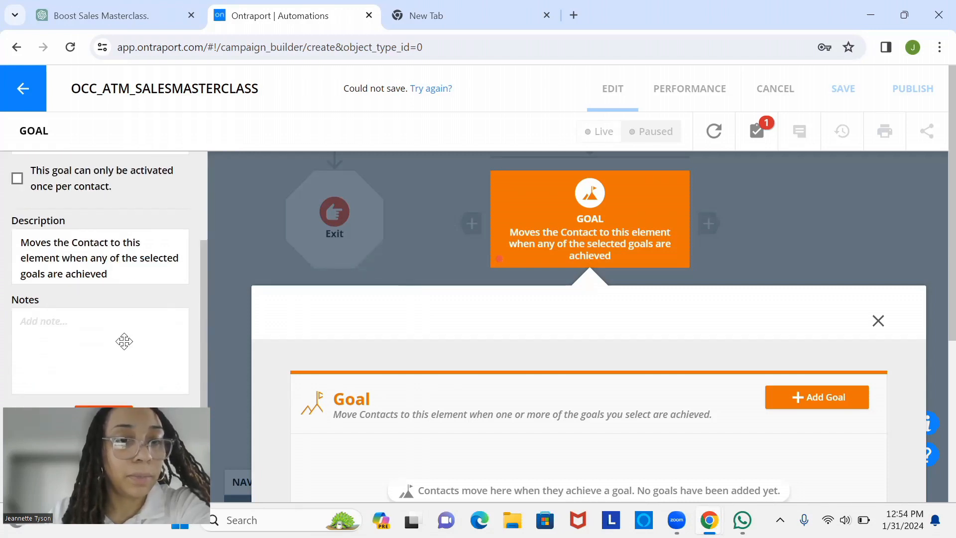
{"action": "left_click", "coordinate": [104, 418]}
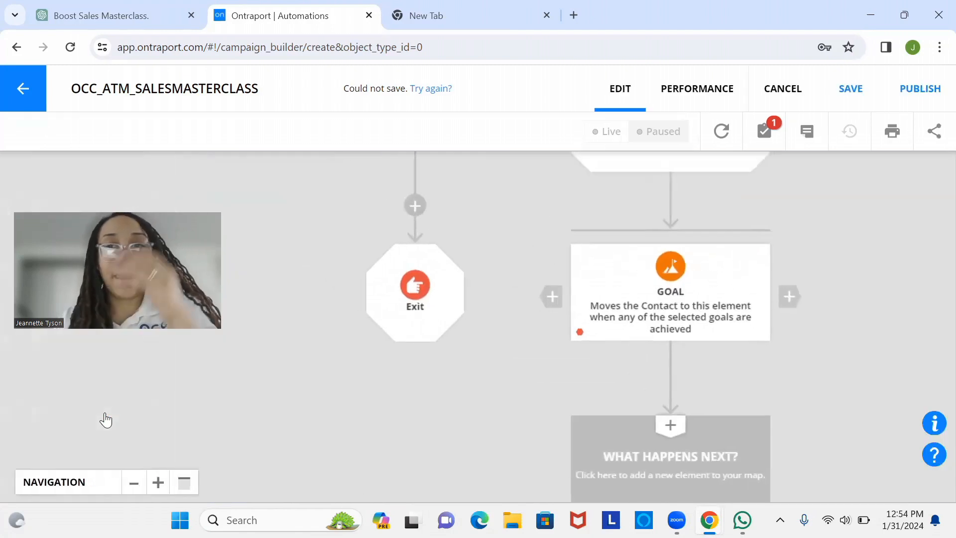
Add a Clicks an Email link goal to the Goal element below the 3-day wait.
{"action": "left_click", "coordinate": [679, 301]}
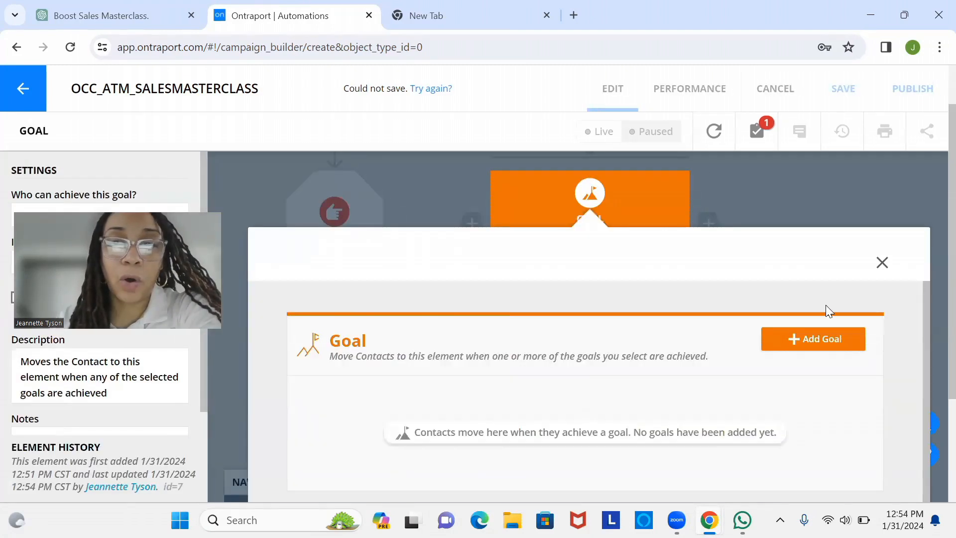
{"action": "left_click", "coordinate": [827, 343]}
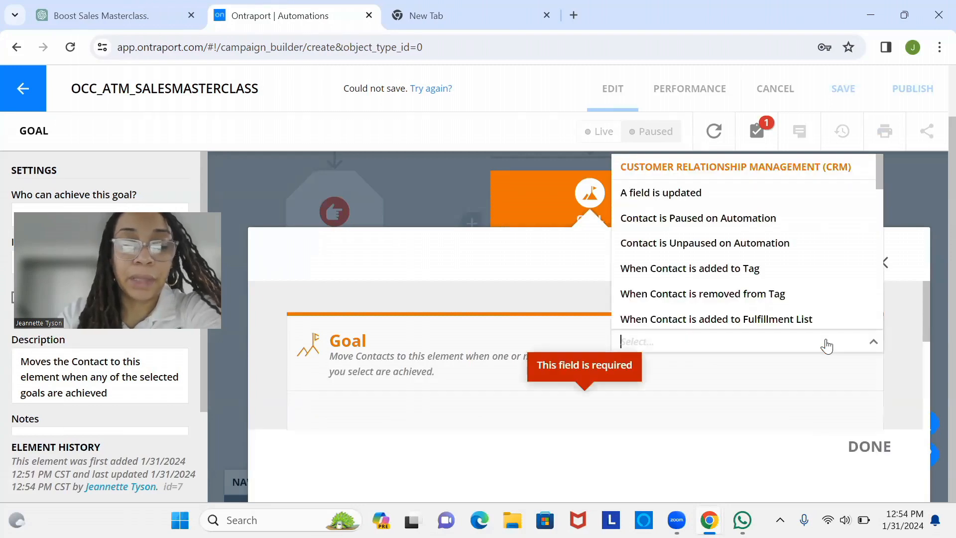
{"action": "type", "text": "cl"}
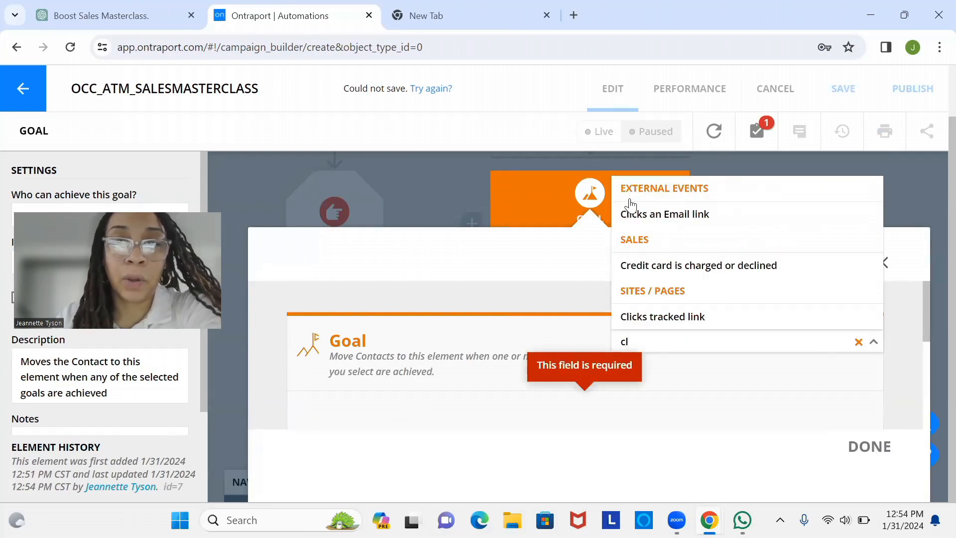
{"action": "left_click", "coordinate": [658, 214]}
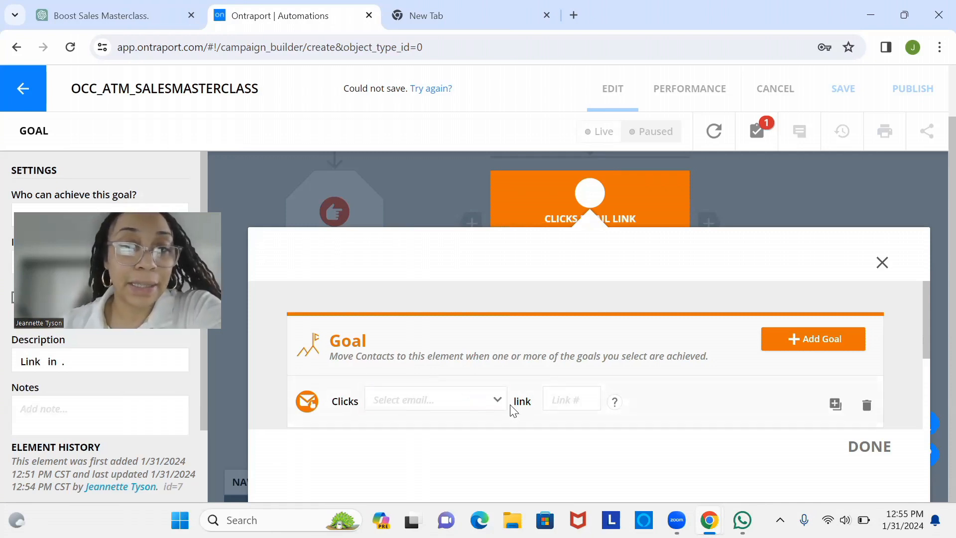
Set the email-link goal to OCC_EMA_SOCIALADSMASTERCLASS with link number 0 and finish the element's settings.
{"action": "left_click", "coordinate": [491, 406]}
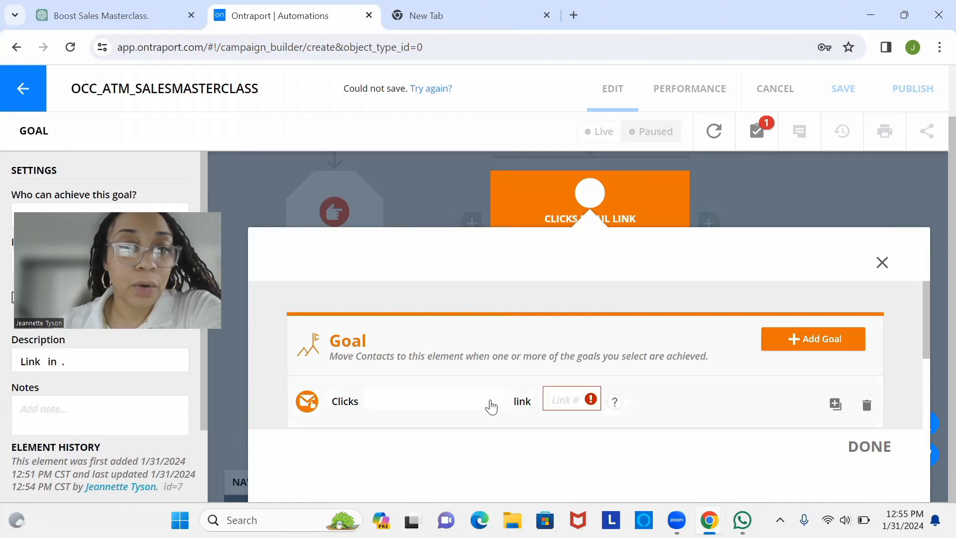
{"action": "left_click", "coordinate": [461, 400]}
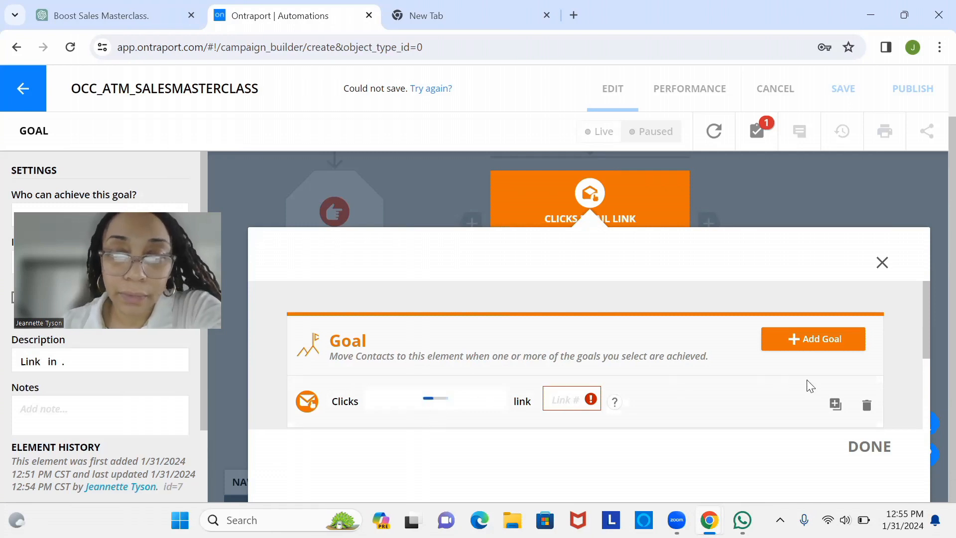
{"action": "left_click_drag", "start_coordinate": [923, 329], "coordinate": [920, 352]}
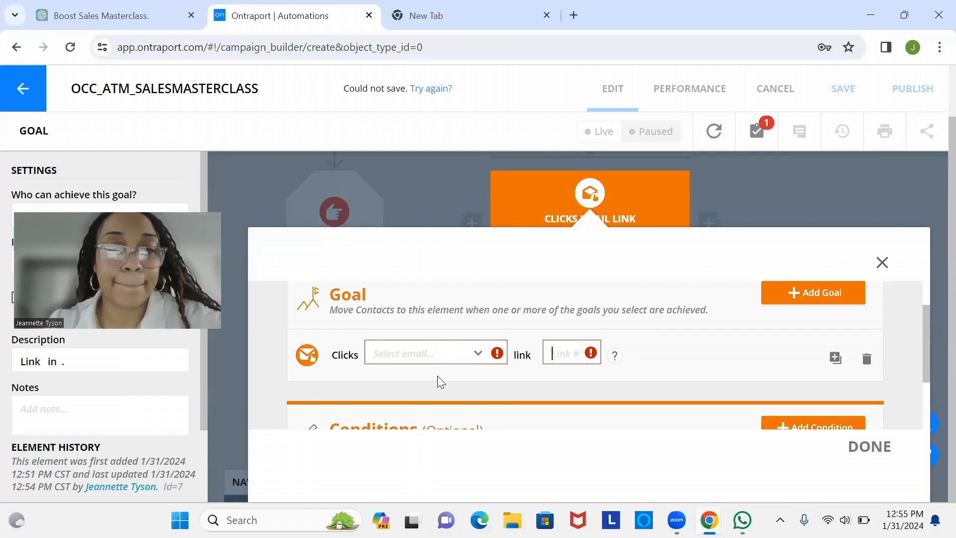
{"action": "left_click", "coordinate": [469, 362]}
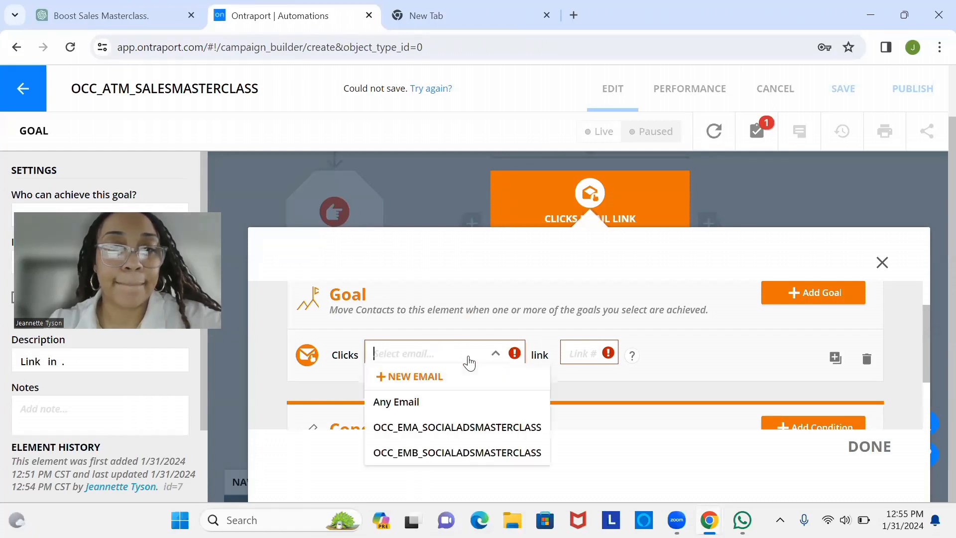
{"action": "left_click", "coordinate": [474, 437]}
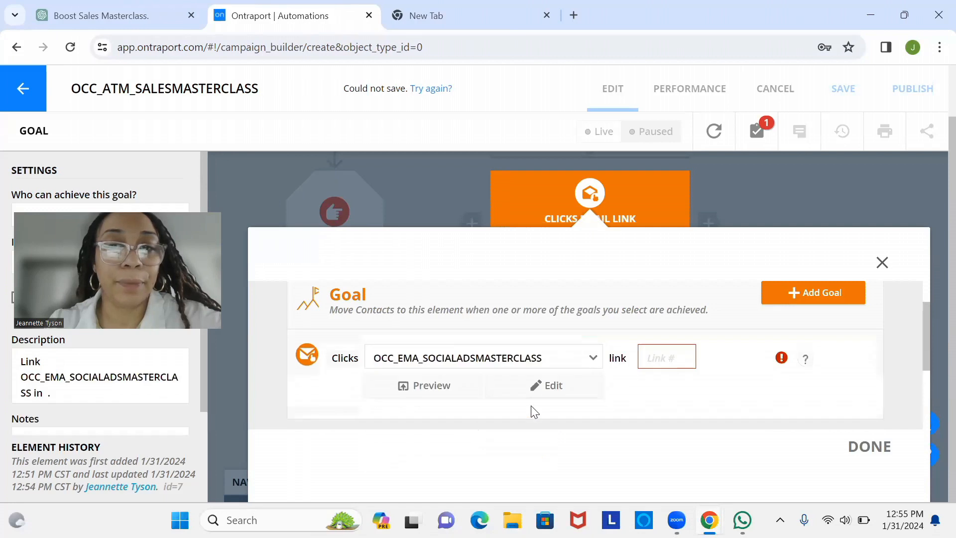
{"action": "left_click", "coordinate": [672, 357]}
{"action": "type", "text": "0"}
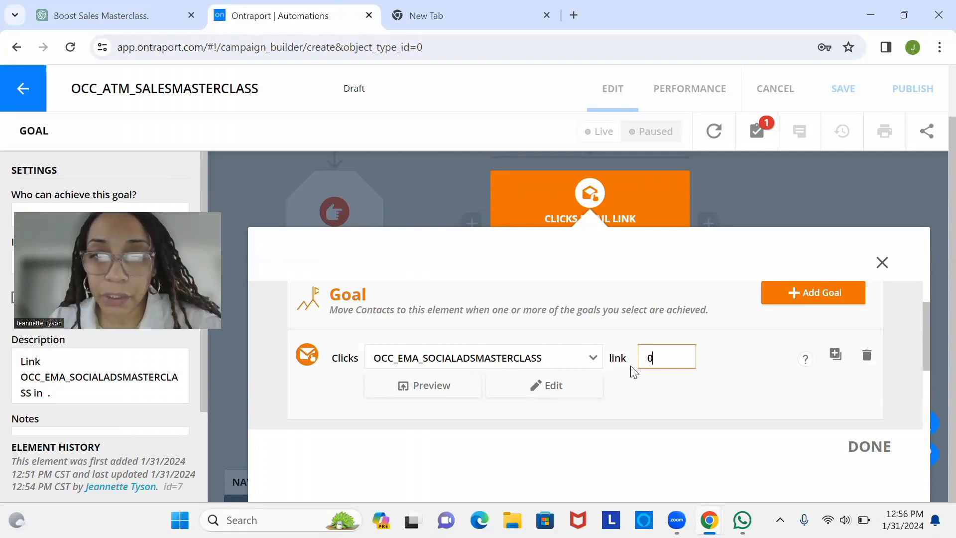
{"action": "left_click", "coordinate": [878, 451]}
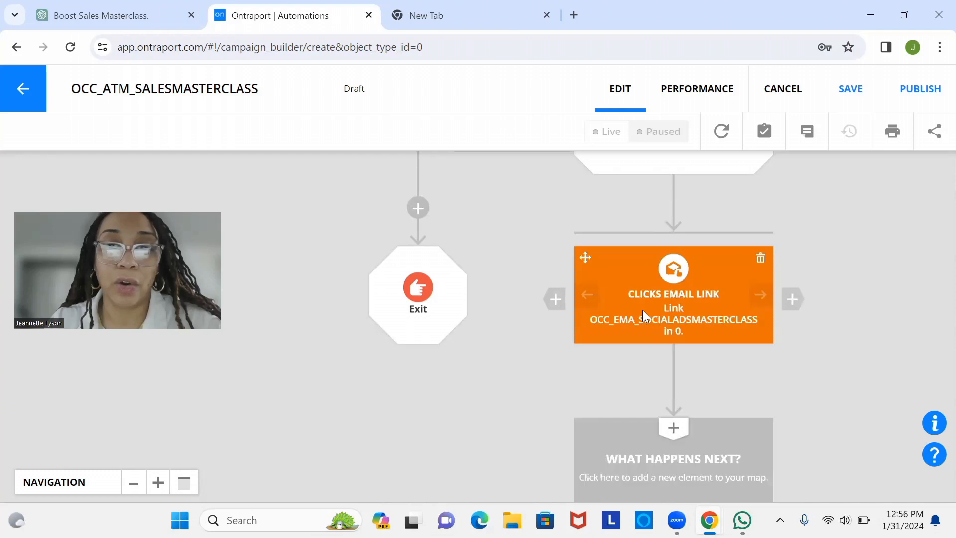
Add an End element below the Clicks Email Link goal and set it to remove contacts from the automation when they reach it.
{"action": "left_click_drag", "start_coordinate": [599, 276], "coordinate": [455, 209]}
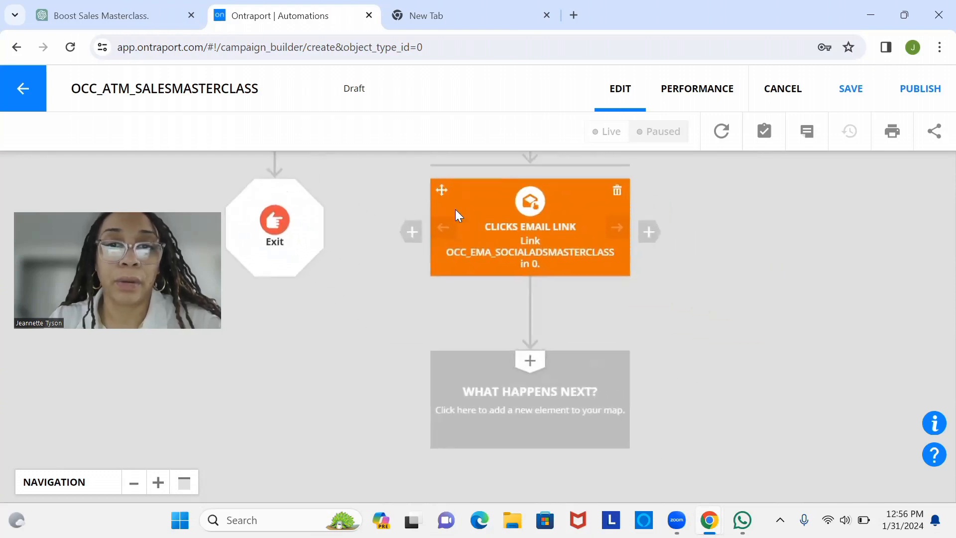
{"action": "left_click", "coordinate": [512, 402]}
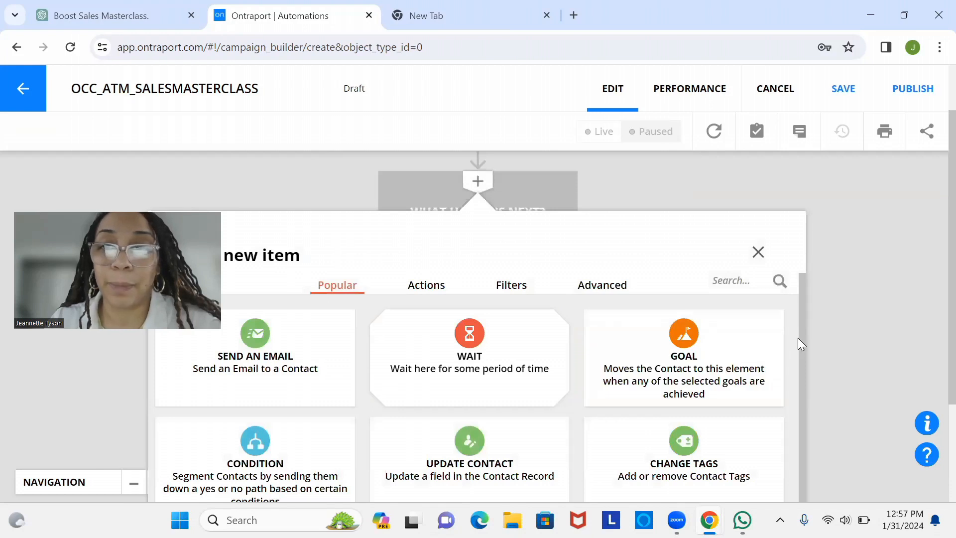
{"action": "scroll", "coordinate": [794, 441], "scroll_direction": "down", "scroll_amount": 1}
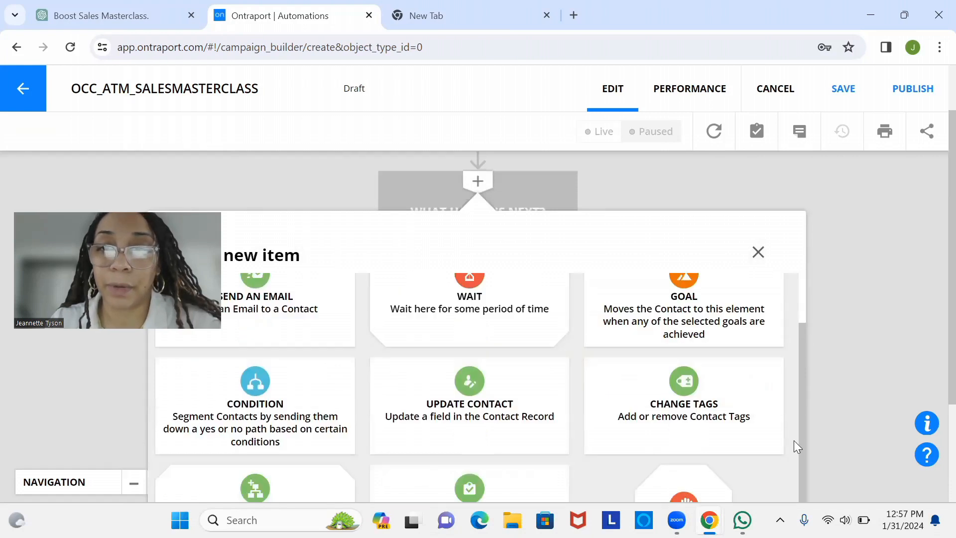
{"action": "left_click", "coordinate": [689, 496]}
{"action": "left_click", "coordinate": [540, 413]}
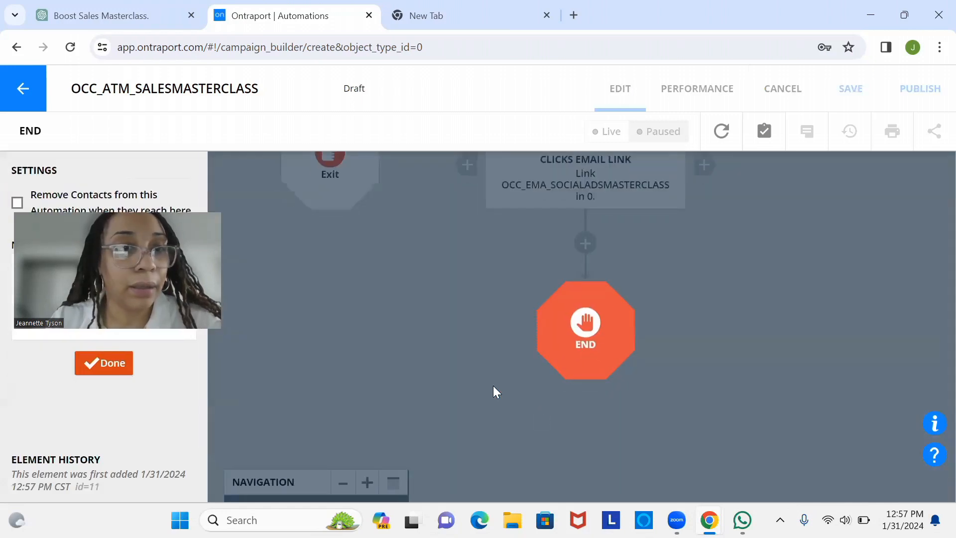
{"action": "left_click", "coordinate": [20, 209]}
{"action": "left_click", "coordinate": [113, 330]}
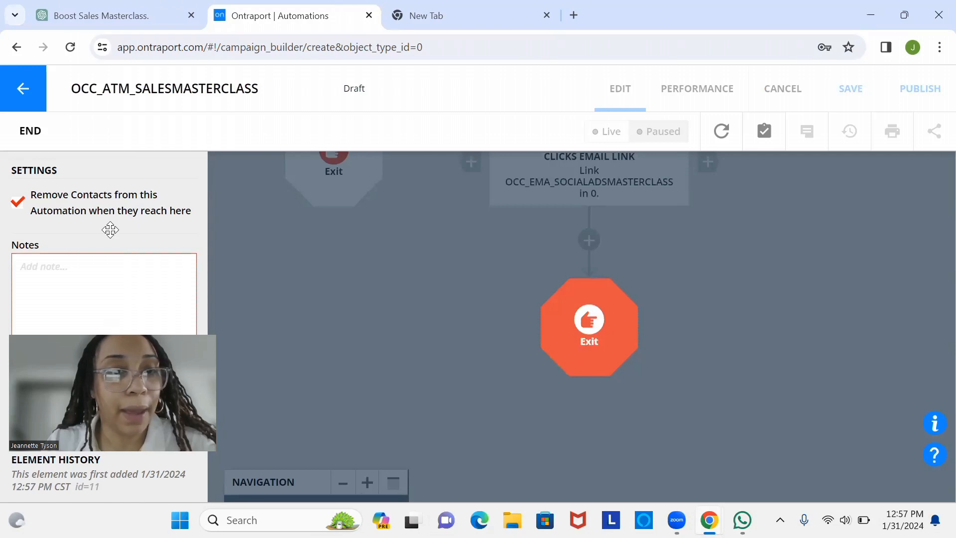
{"action": "left_click", "coordinate": [103, 363]}
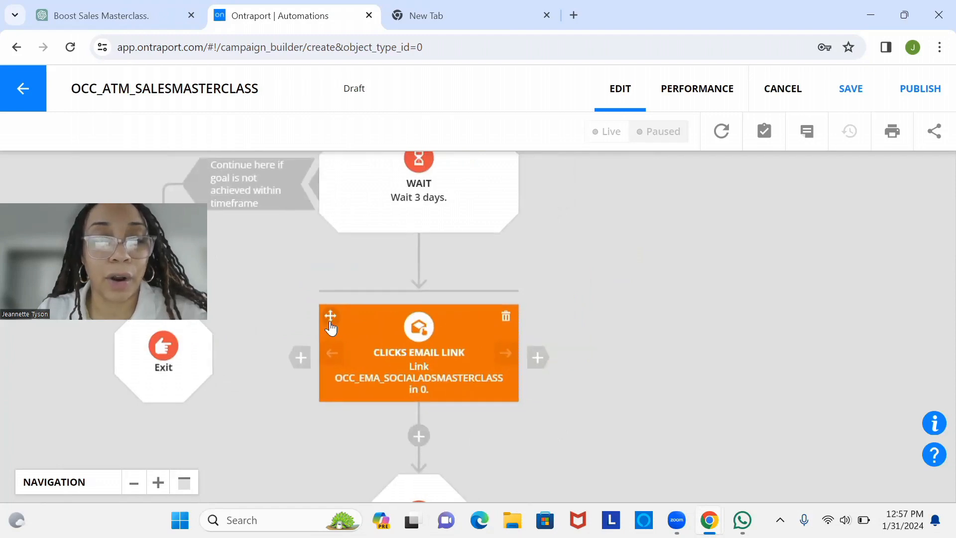
Copy the Clicks Email Link goal with all following items alongside the original, and set the copy's email to OCC_EMB_SOCIALADSMASTERCLASS.
{"action": "left_click_drag", "start_coordinate": [333, 321], "coordinate": [539, 368]}
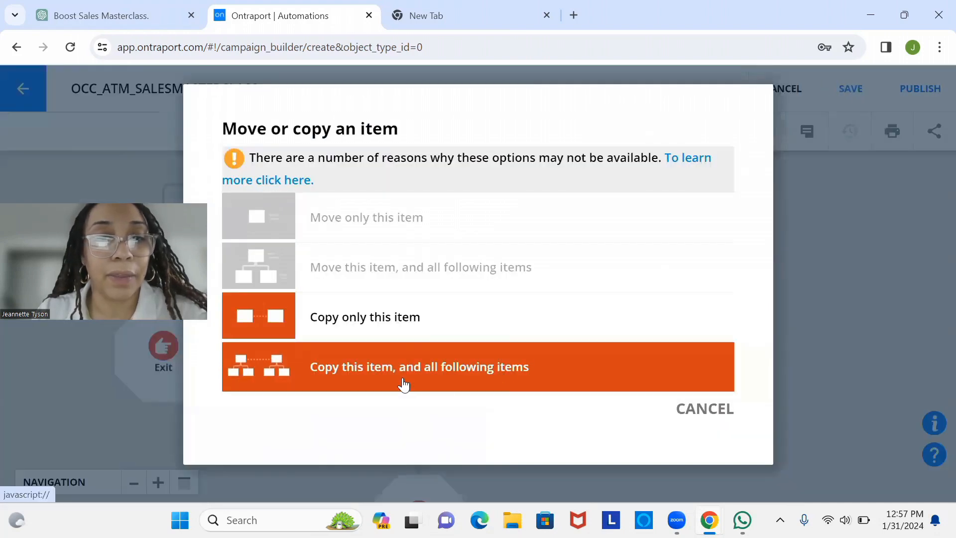
{"action": "left_click", "coordinate": [418, 386]}
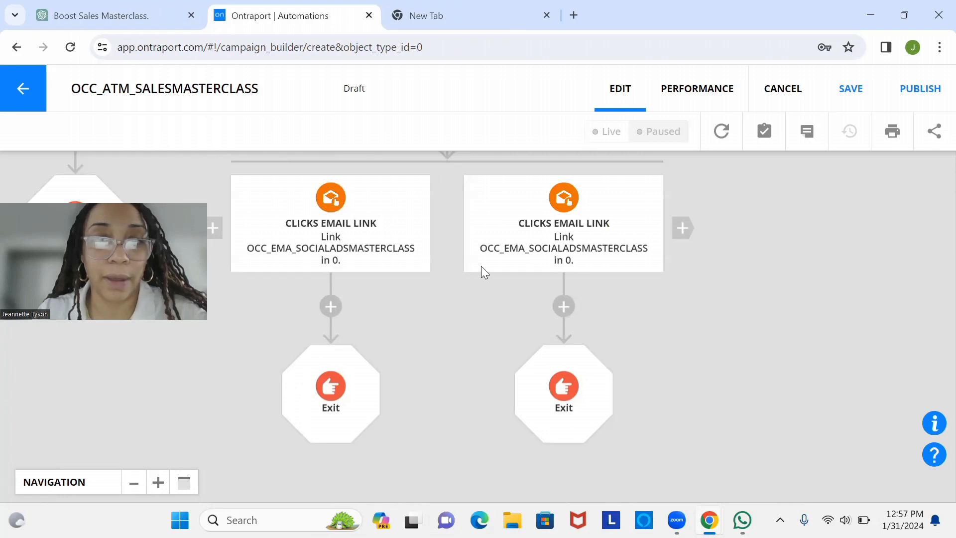
{"action": "left_click", "coordinate": [529, 258]}
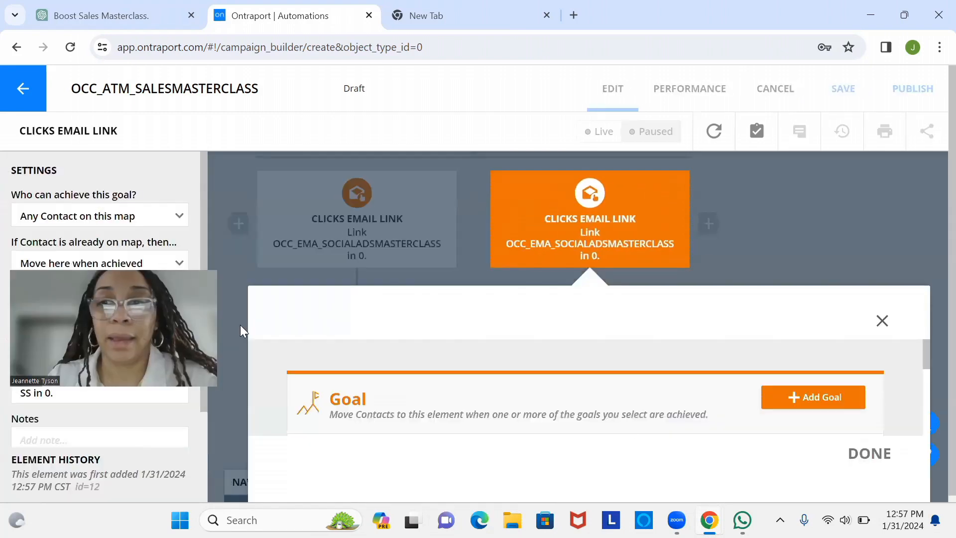
{"action": "mouse_move", "coordinate": [926, 373]}
{"action": "left_mouse_down"}
{"action": "mouse_move", "coordinate": [928, 406]}
{"action": "mouse_move", "coordinate": [927, 378]}
{"action": "left_mouse_up"}
{"action": "left_click", "coordinate": [494, 377]}
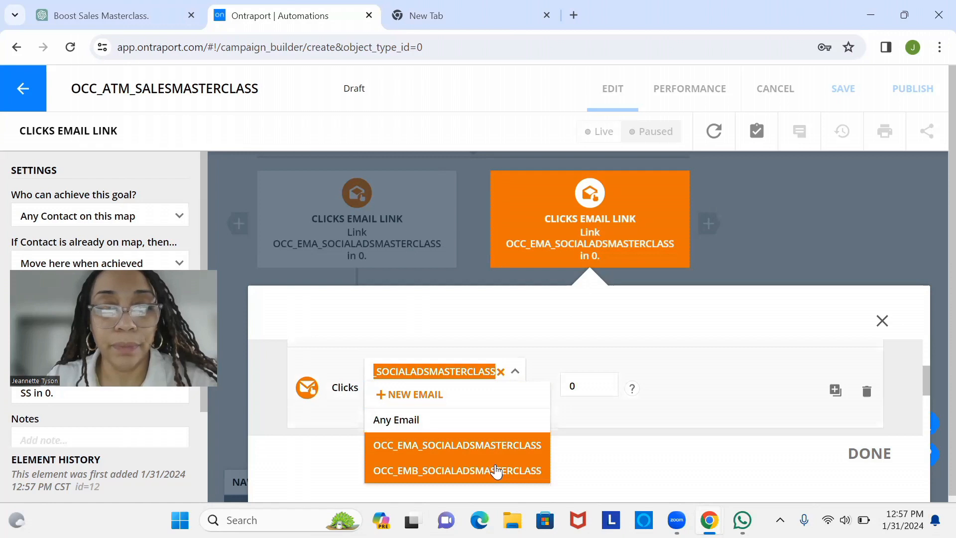
{"action": "left_click", "coordinate": [497, 470]}
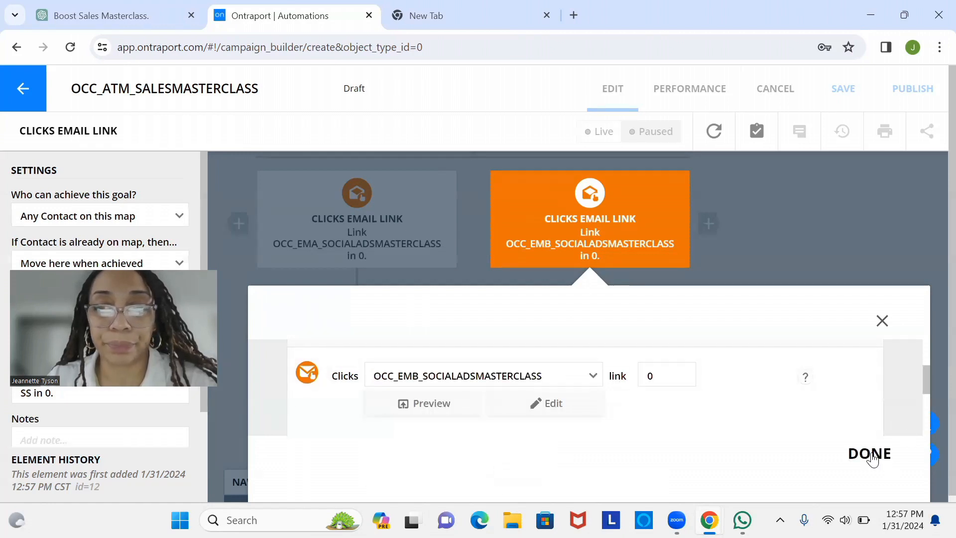
{"action": "left_click", "coordinate": [873, 459]}
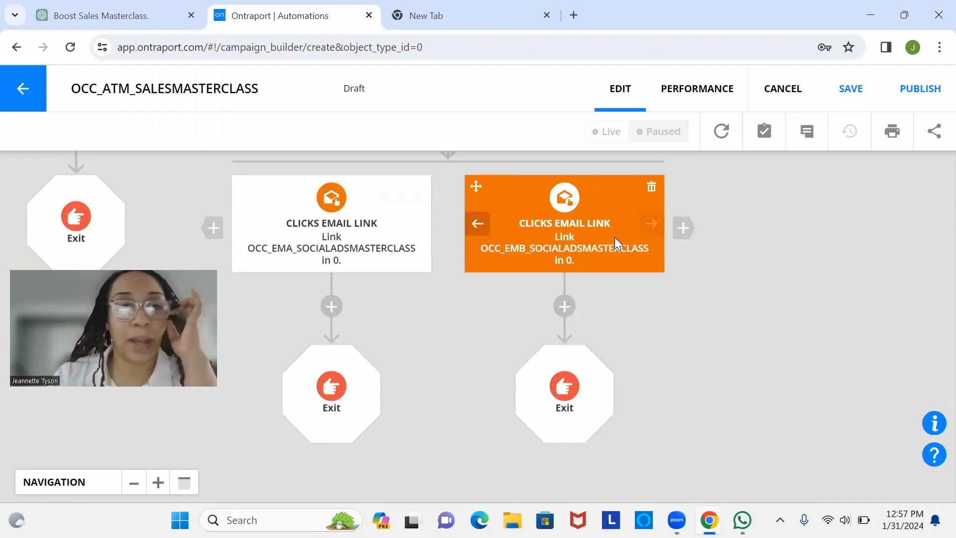
Save and publish the OCC_ATM_SALESMASTERCLASS automation, then close the publishing dialog.
{"action": "left_click_drag", "start_coordinate": [554, 218], "coordinate": [765, 537]}
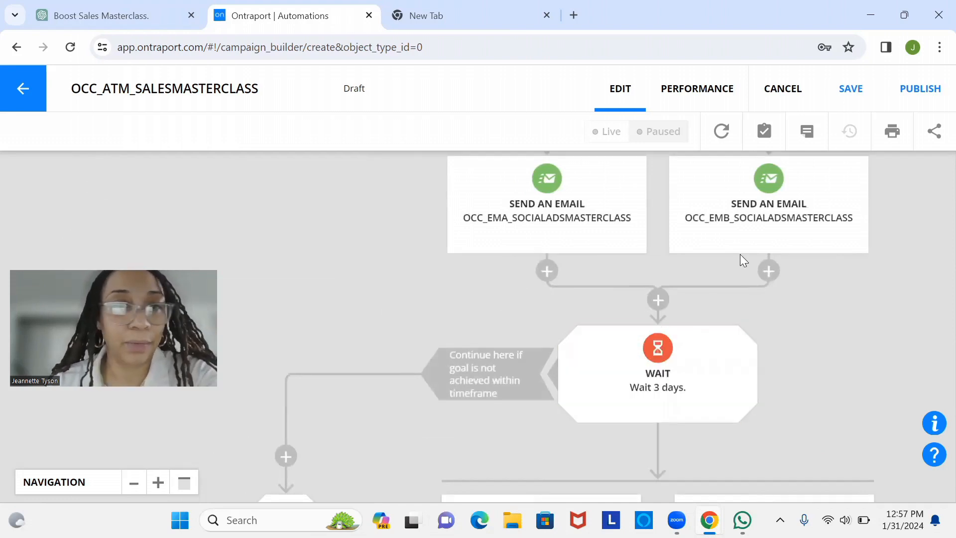
{"action": "left_click", "coordinate": [852, 91]}
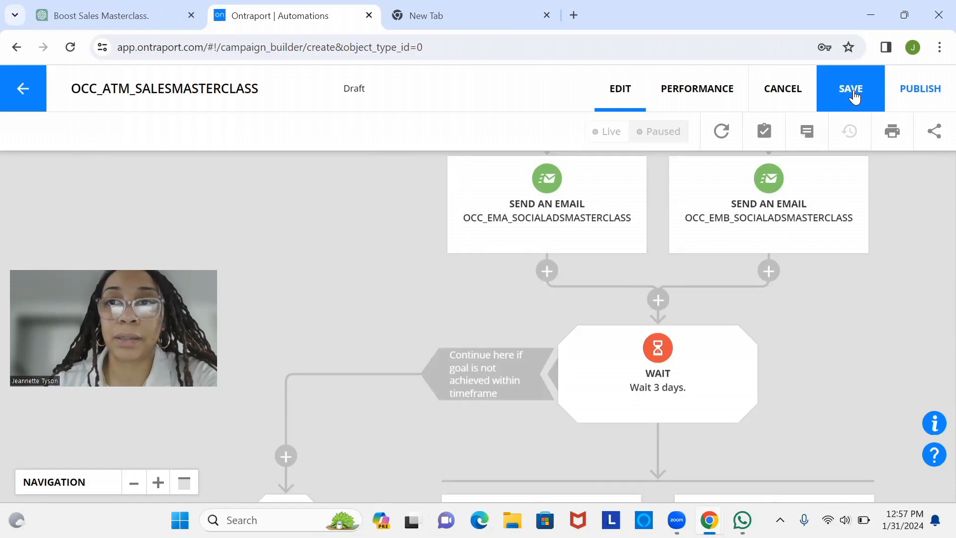
{"action": "left_click", "coordinate": [902, 95]}
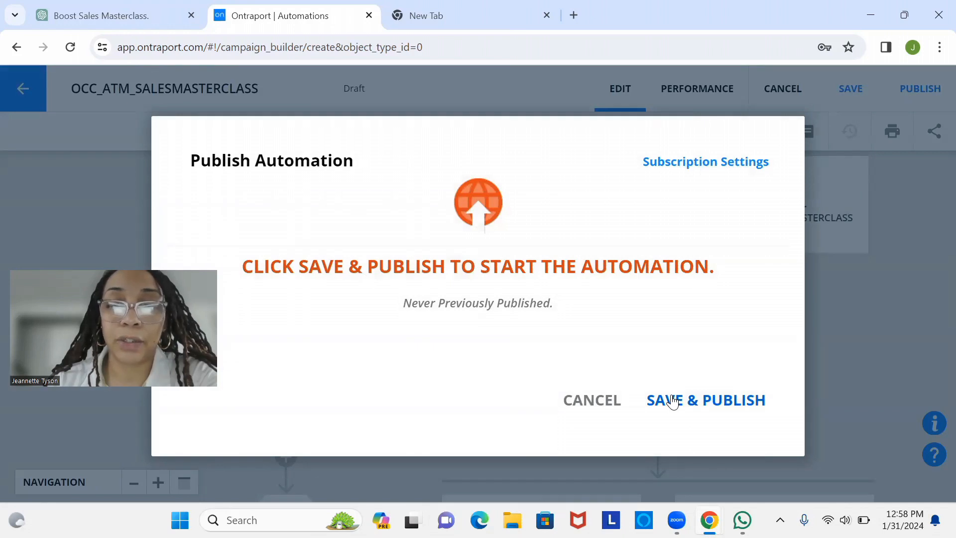
{"action": "left_click", "coordinate": [681, 406]}
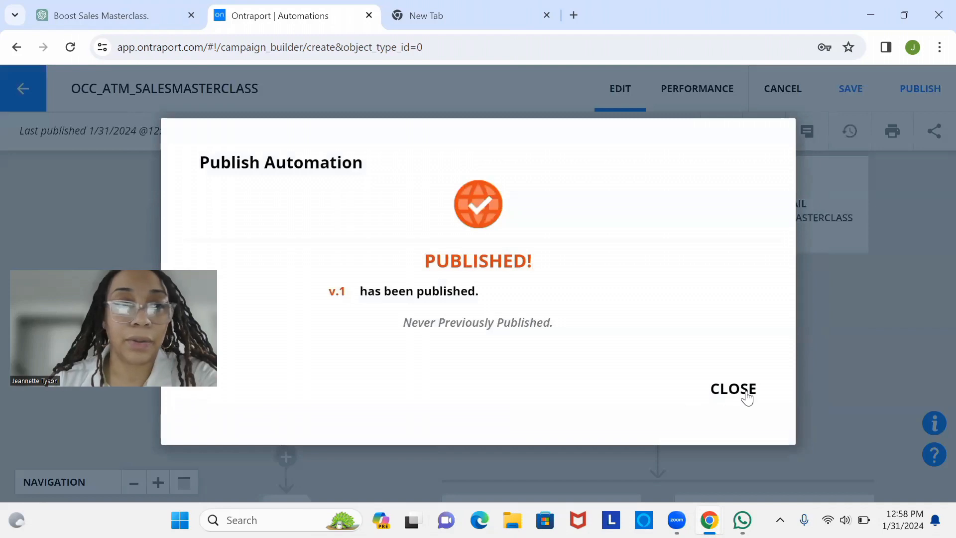
{"action": "left_click", "coordinate": [733, 388]}
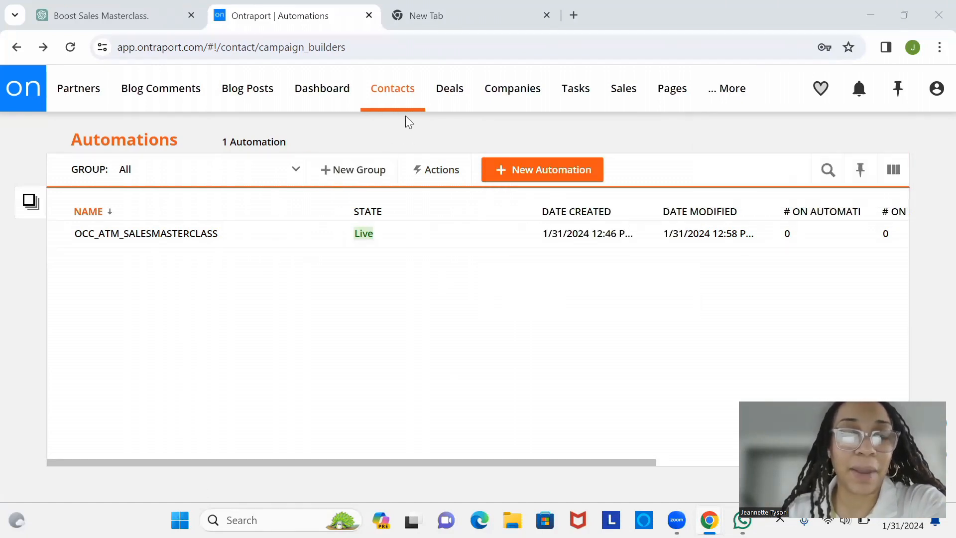
Select all contacts in the group in the Contacts list and add them to the OCC_ATM_SALESMASTERCLASS automation.
{"action": "left_click", "coordinate": [393, 103]}
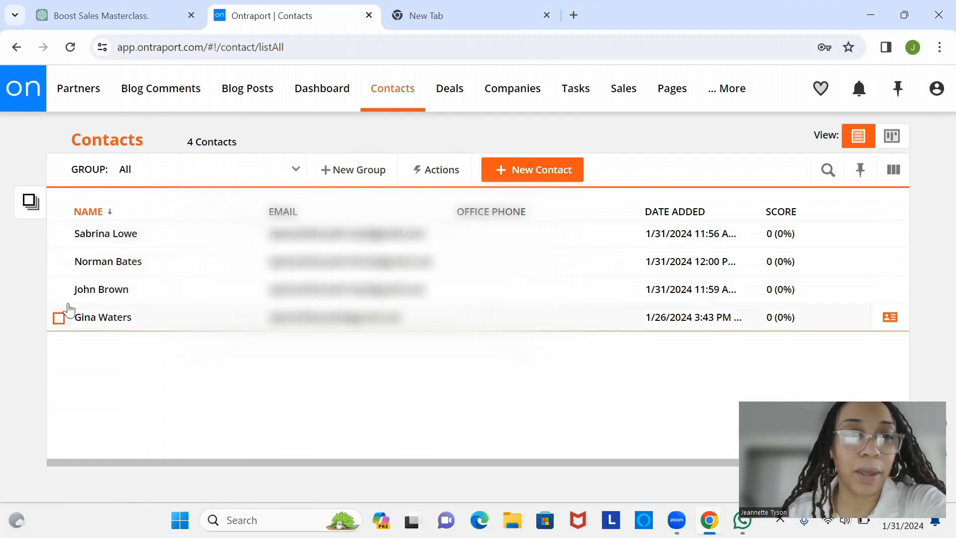
{"action": "mouse_move", "coordinate": [33, 204]}
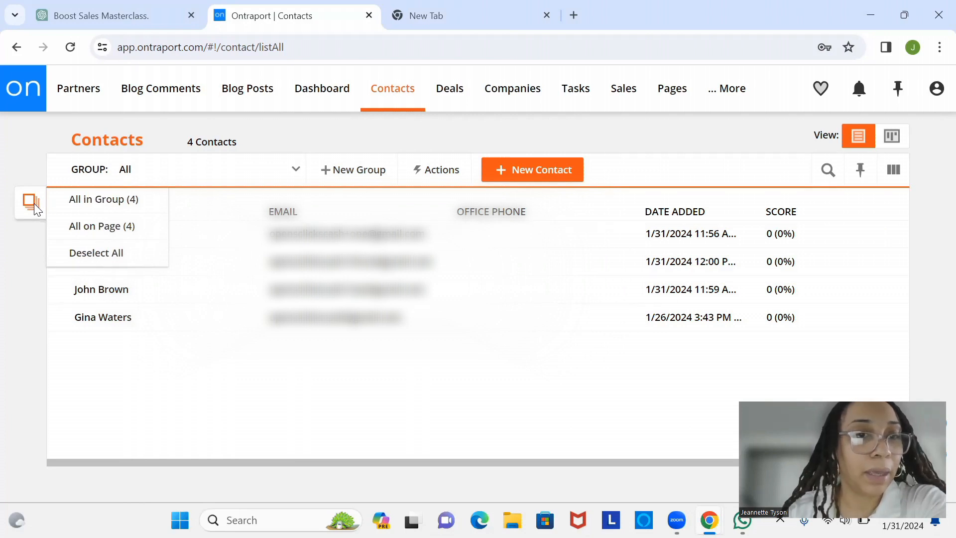
{"action": "left_click", "coordinate": [81, 209]}
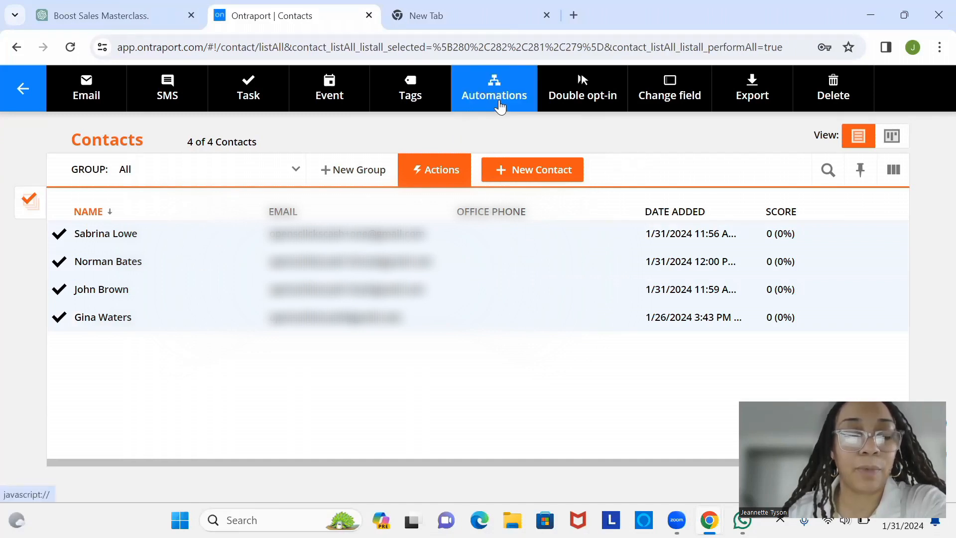
{"action": "left_click", "coordinate": [495, 106]}
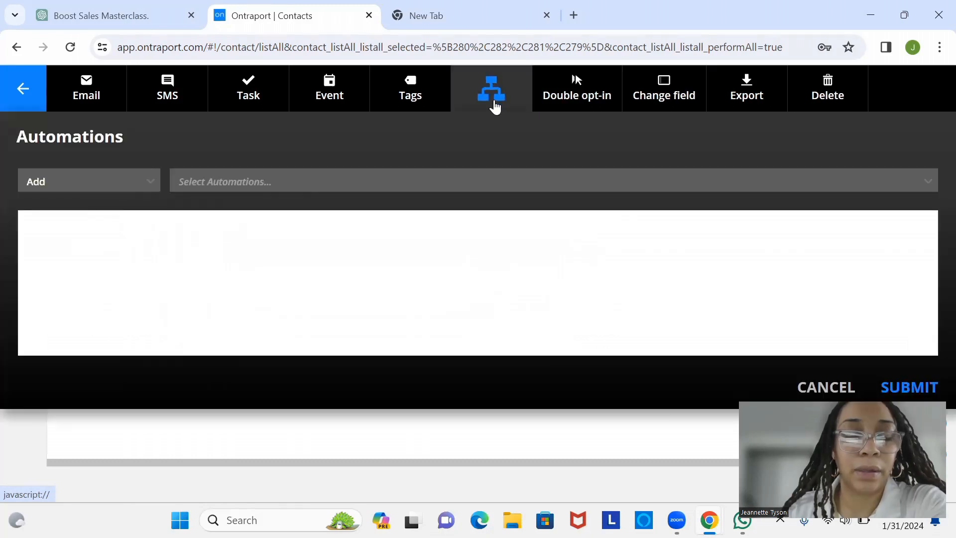
{"action": "left_click", "coordinate": [237, 184]}
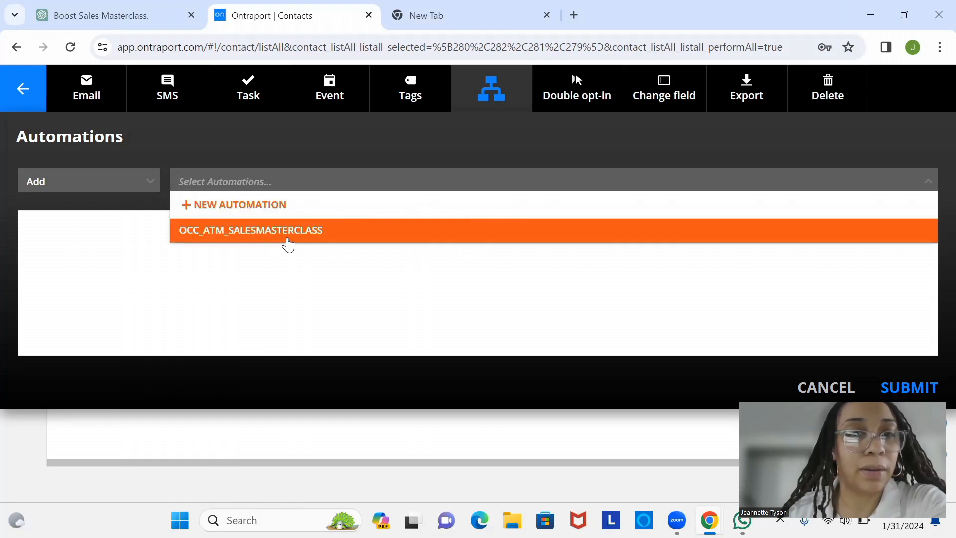
{"action": "left_click", "coordinate": [288, 244]}
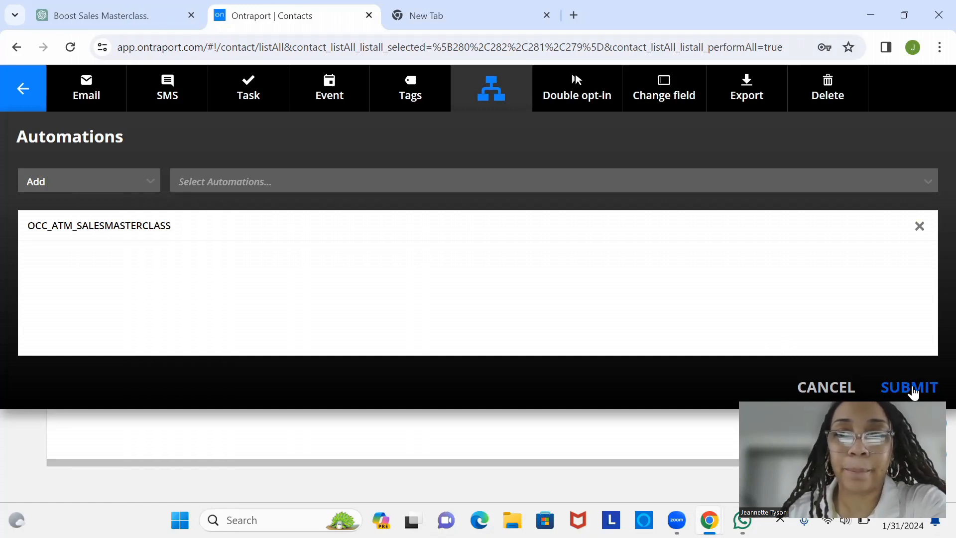
{"action": "left_click", "coordinate": [913, 393]}
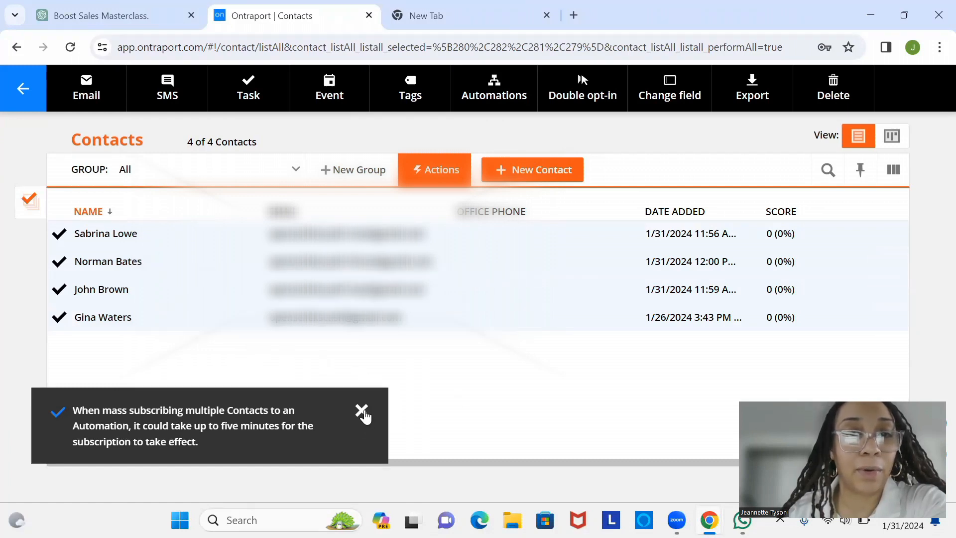
Dismiss the mass-subscription notice, clear the contact selection, and open the OCC_ATM_SALESMASTERCLASS automation's performance view with the navigation map collapsed.
{"action": "left_click", "coordinate": [363, 412]}
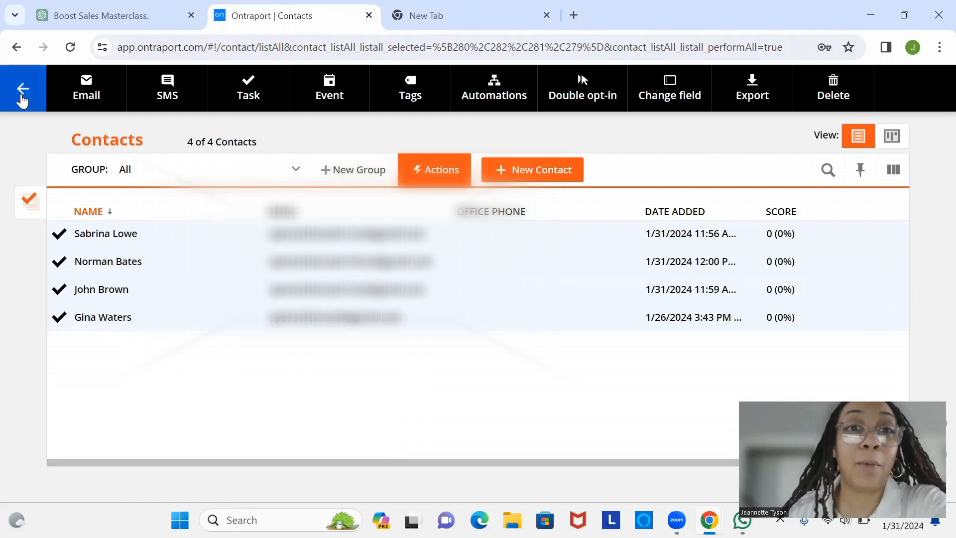
{"action": "left_click", "coordinate": [22, 99]}
{"action": "mouse_move", "coordinate": [401, 108]}
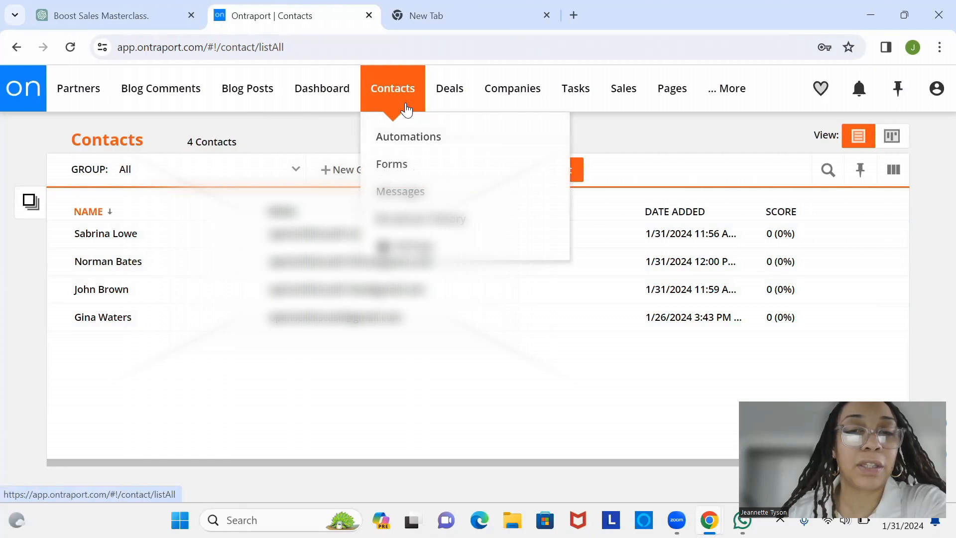
{"action": "left_click", "coordinate": [411, 145]}
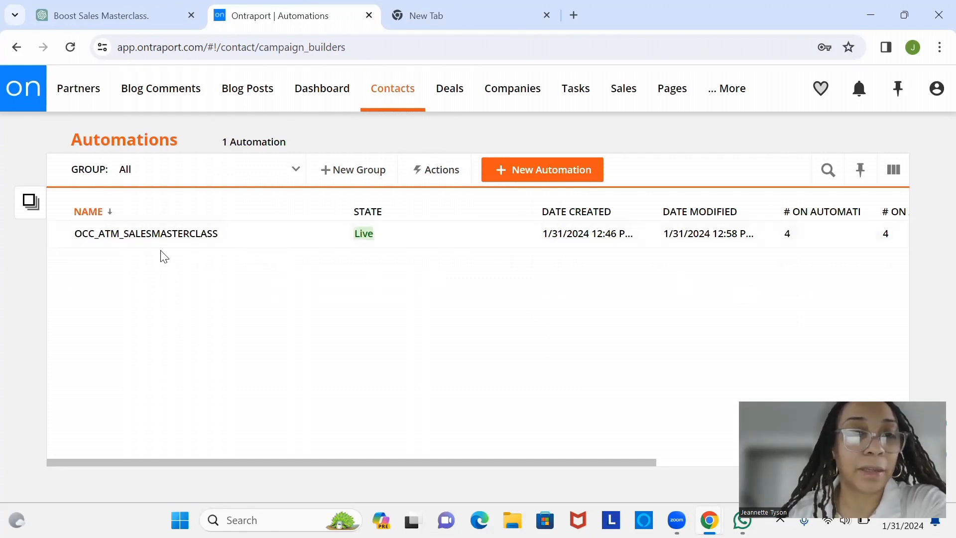
{"action": "left_click", "coordinate": [158, 234]}
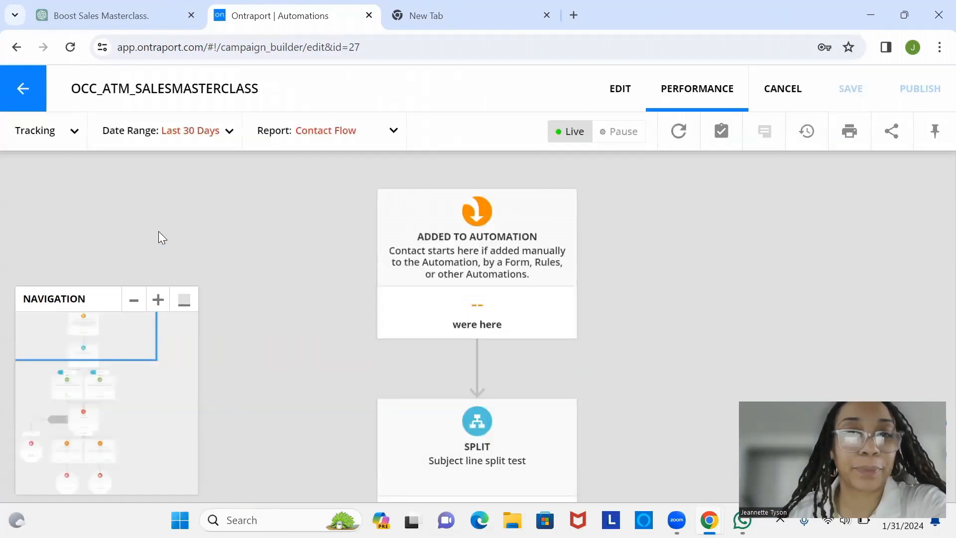
{"action": "left_click", "coordinate": [184, 301]}
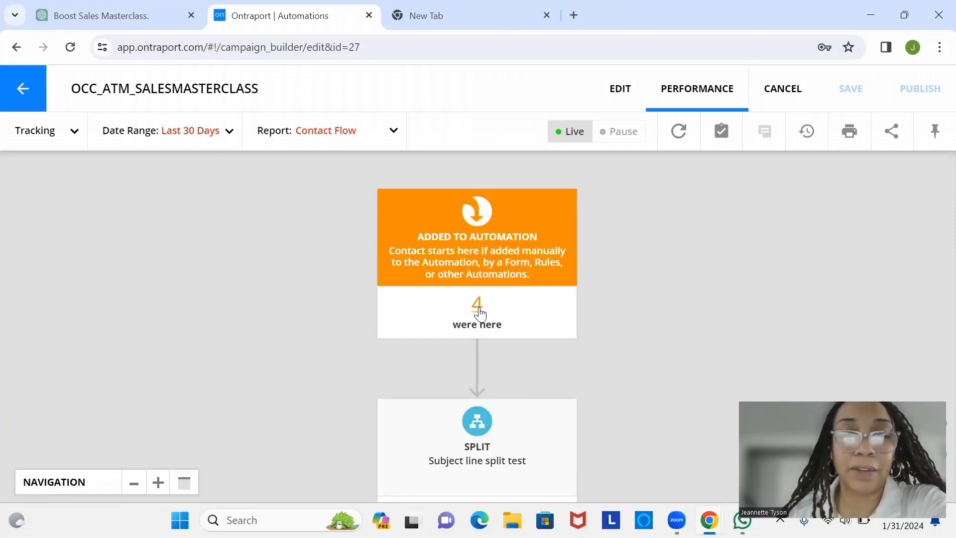
Examine the contact flow from the split through both emails and the 3-day wait to the Clicks Email Link goals and Exit.
{"action": "left_click_drag", "start_coordinate": [480, 259], "coordinate": [451, 174]}
{"action": "left_click_drag", "start_coordinate": [420, 382], "coordinate": [415, 181]}
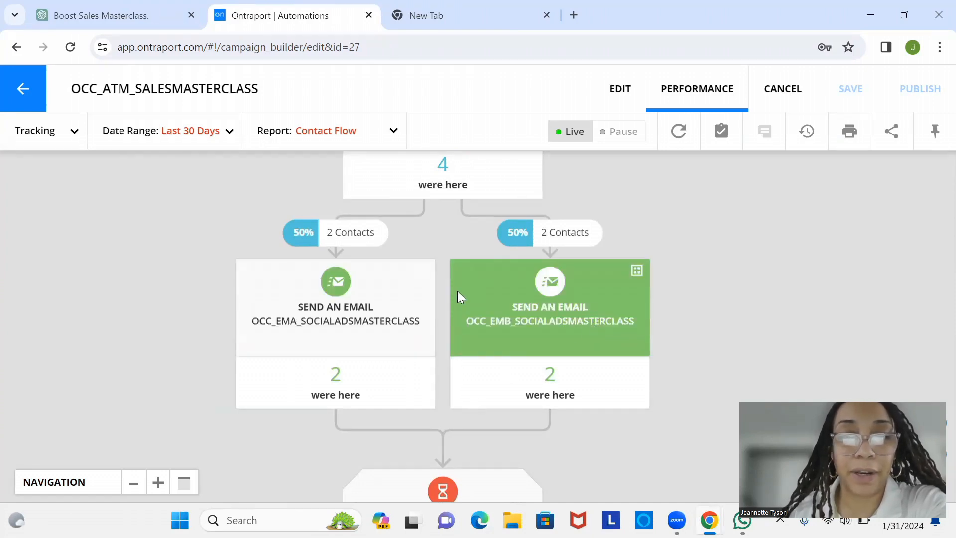
{"action": "scroll", "coordinate": [457, 291], "scroll_direction": "down", "scroll_amount": 5}
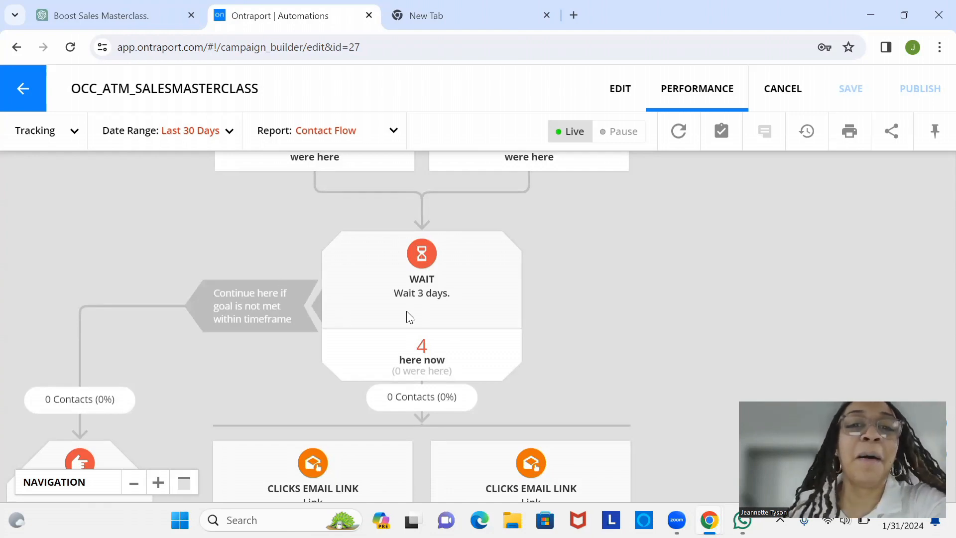
{"action": "scroll", "coordinate": [412, 225], "scroll_direction": "down", "scroll_amount": 2}
{"action": "left_click_drag", "start_coordinate": [412, 225], "coordinate": [420, 329]}
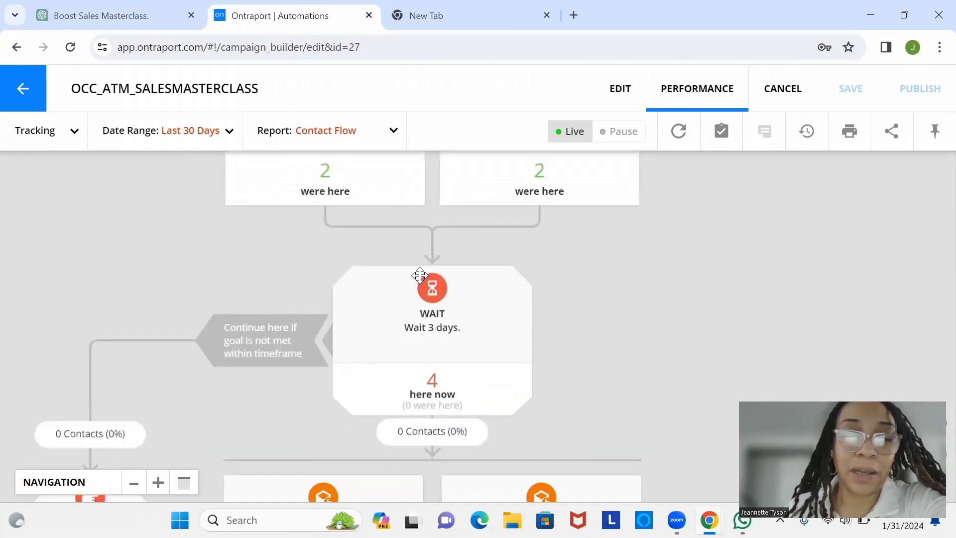
{"action": "left_click_drag", "start_coordinate": [419, 293], "coordinate": [439, 208]}
{"action": "left_click_drag", "start_coordinate": [440, 207], "coordinate": [420, 114]}
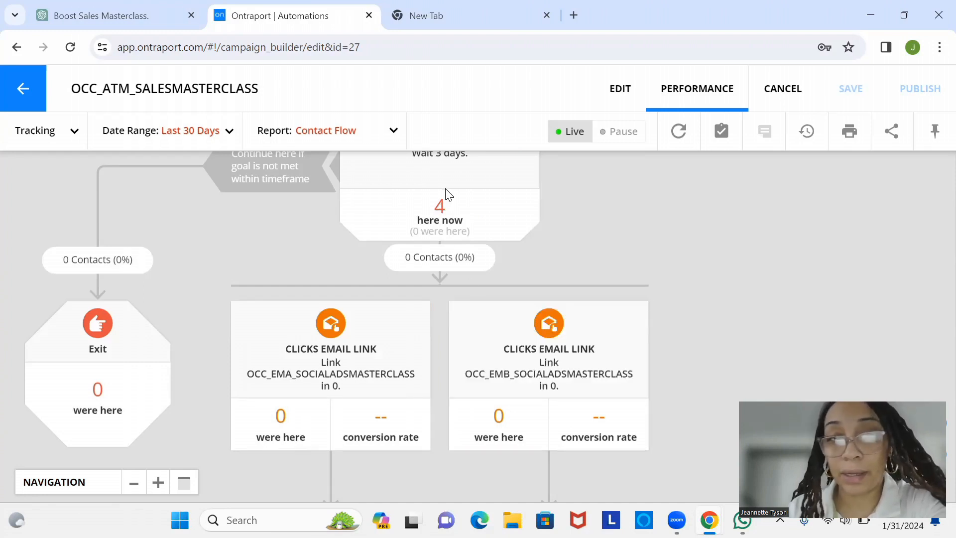
Review the contact counts on the two split-test emails again and compare them with those at the 3-day wait.
{"action": "scroll", "coordinate": [445, 191], "scroll_direction": "up", "scroll_amount": 3}
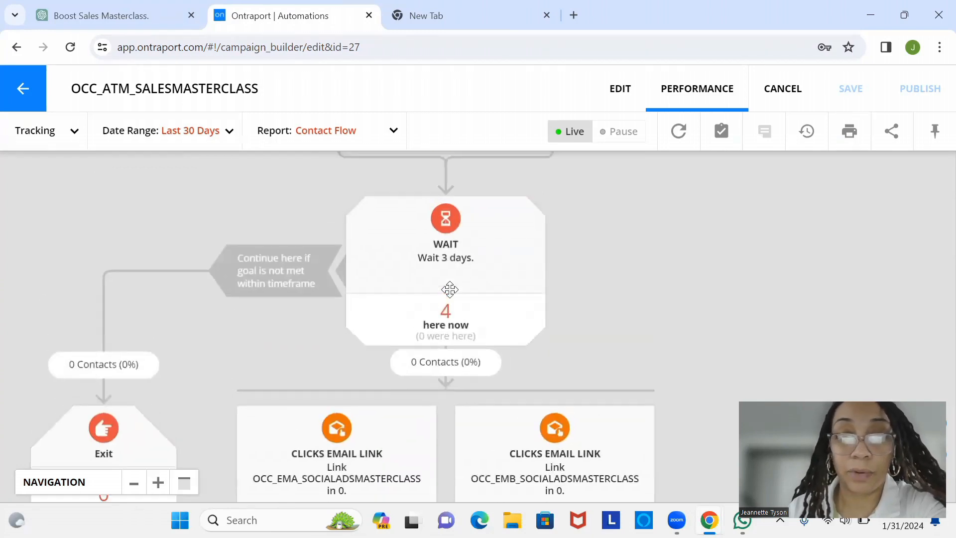
{"action": "left_click_drag", "start_coordinate": [462, 284], "coordinate": [523, 412]}
{"action": "left_click_drag", "start_coordinate": [566, 246], "coordinate": [602, 375]}
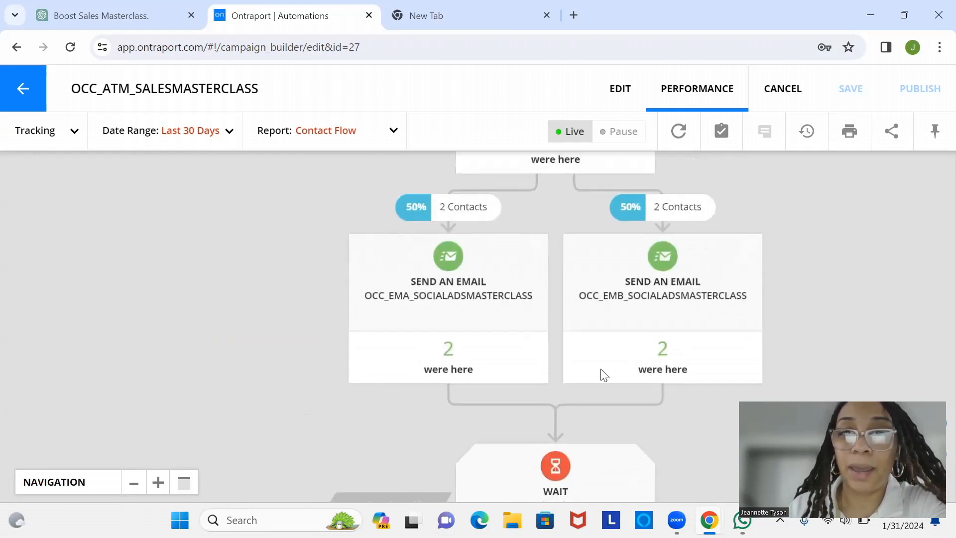
{"action": "left_click_drag", "start_coordinate": [616, 465], "coordinate": [546, 129]}
{"action": "scroll", "coordinate": [465, 341], "scroll_direction": "down", "scroll_amount": 4}
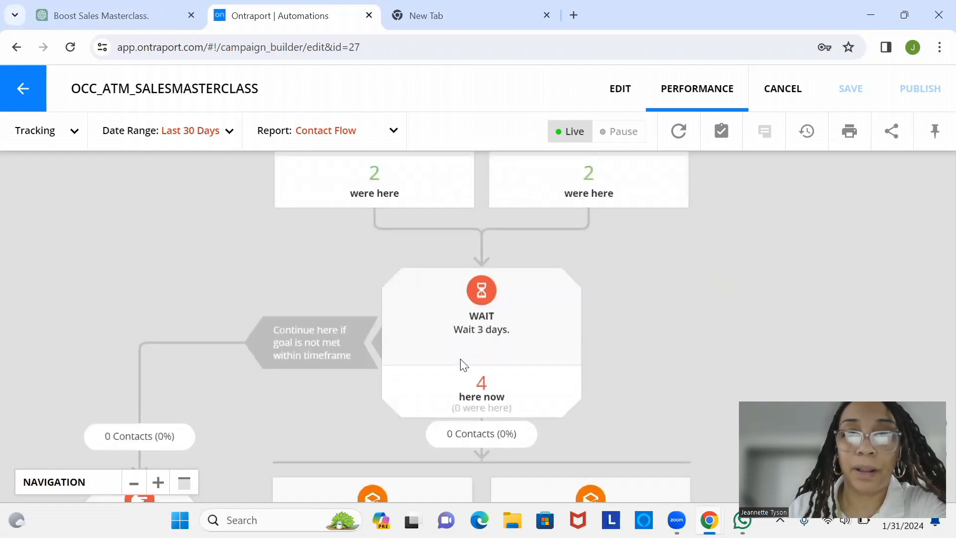
{"action": "scroll", "coordinate": [455, 333], "scroll_direction": "down", "scroll_amount": 1}
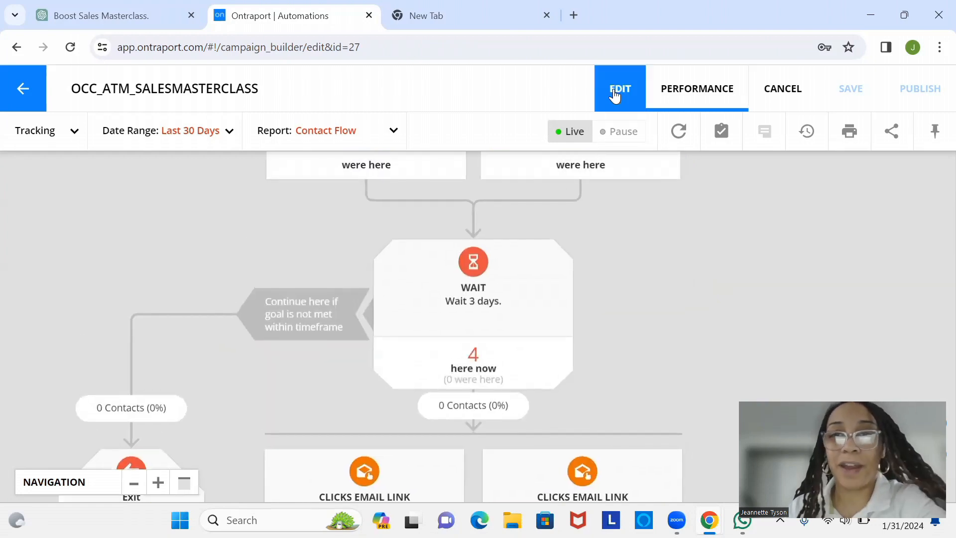